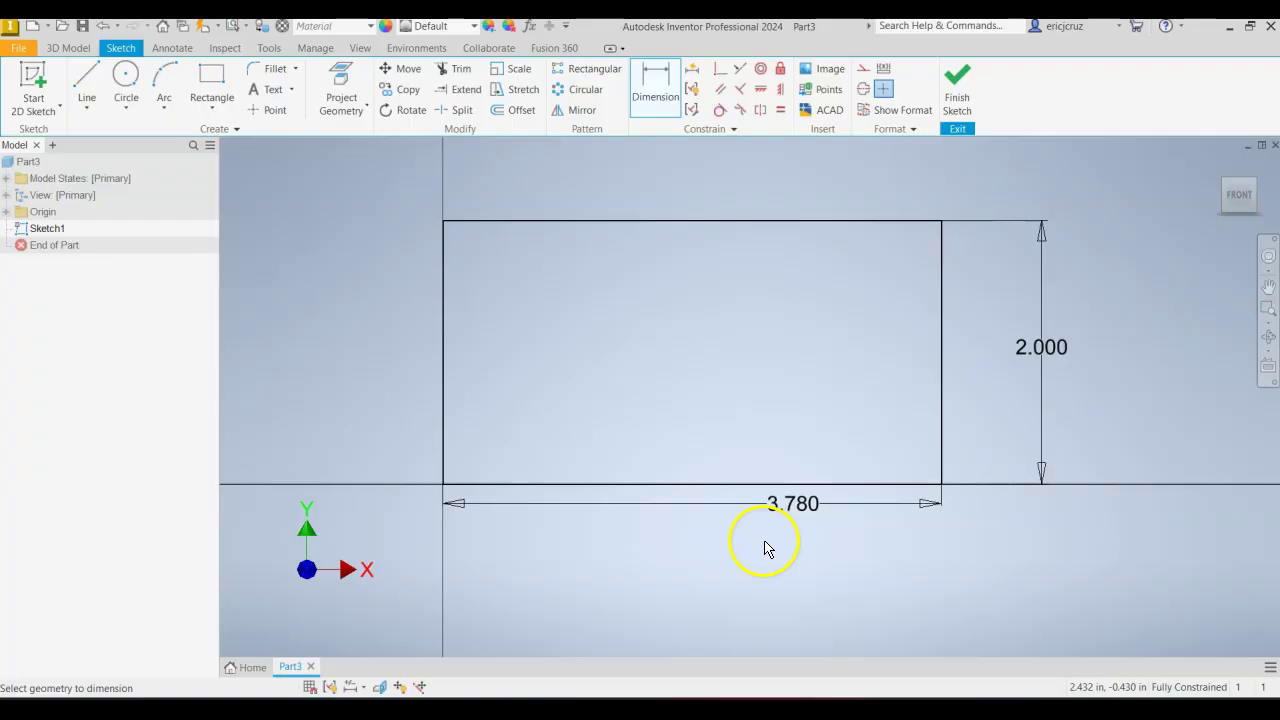
Finish the rectangle sketch and extrude the profile 2.24 in into a solid block.
{"action": "left_click", "coordinate": [953, 103]}
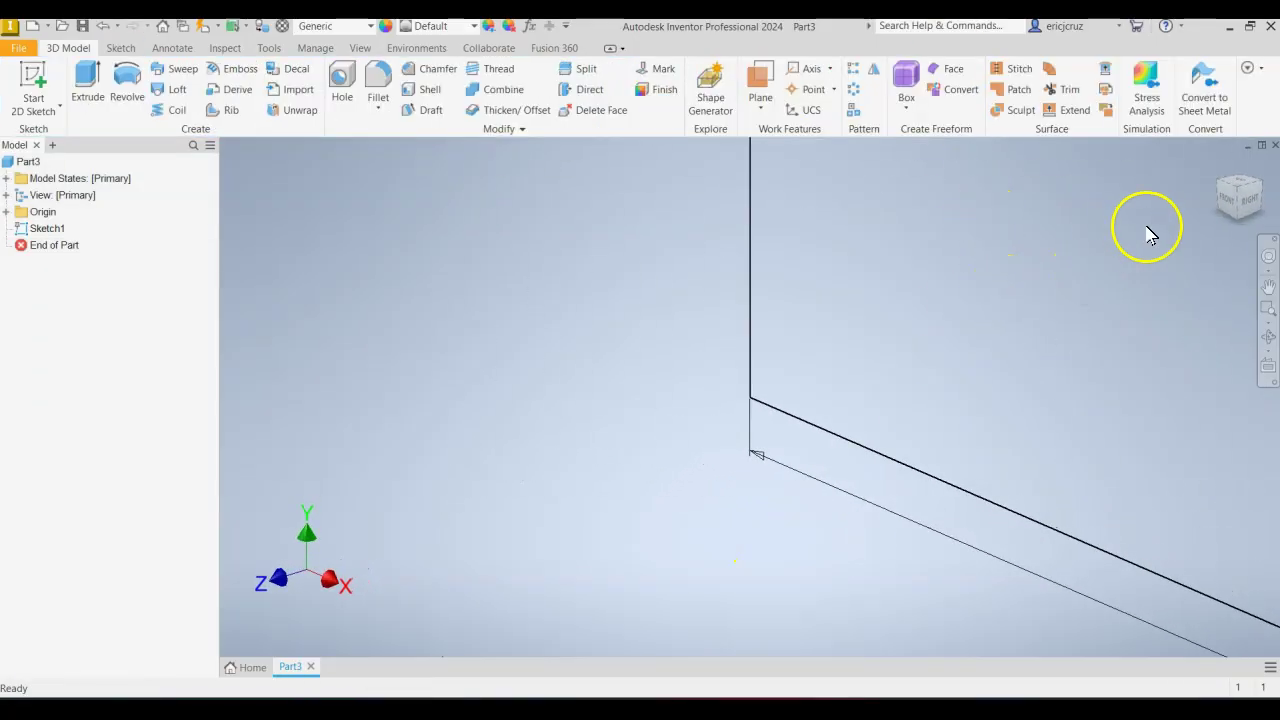
{"action": "left_click", "coordinate": [1217, 163]}
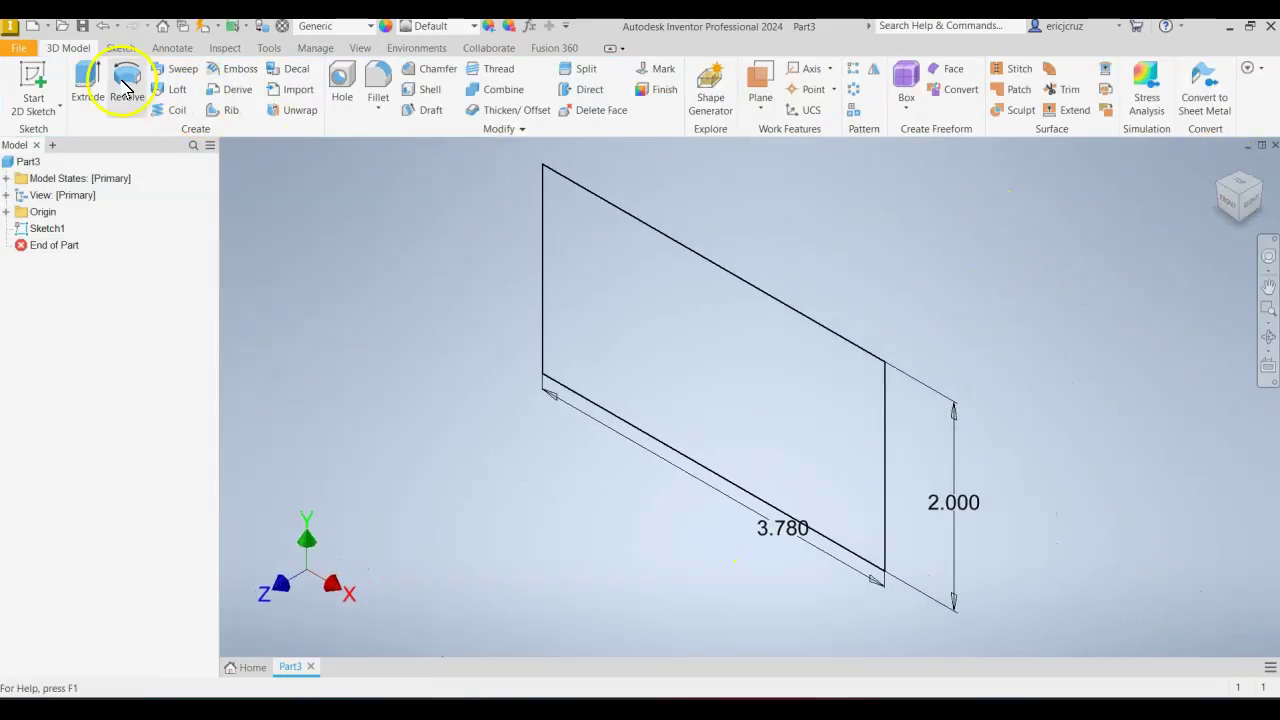
{"action": "left_click", "coordinate": [87, 85]}
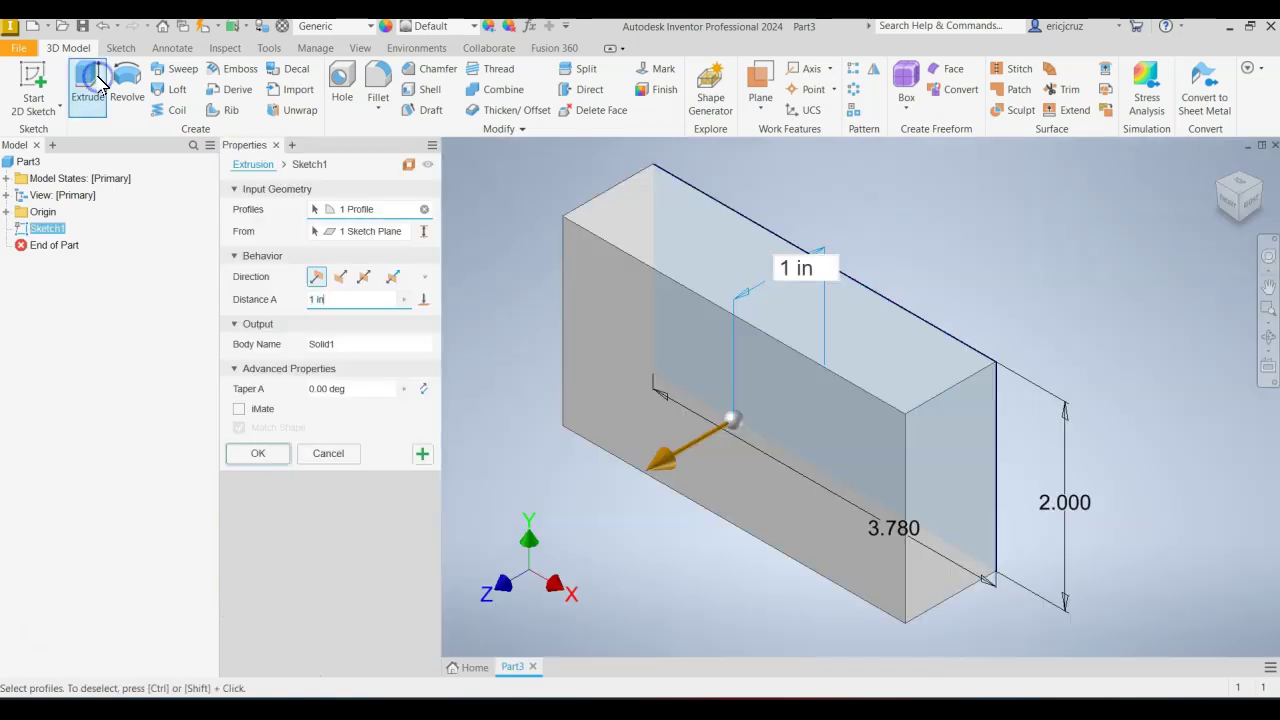
{"action": "left_click", "coordinate": [354, 303]}
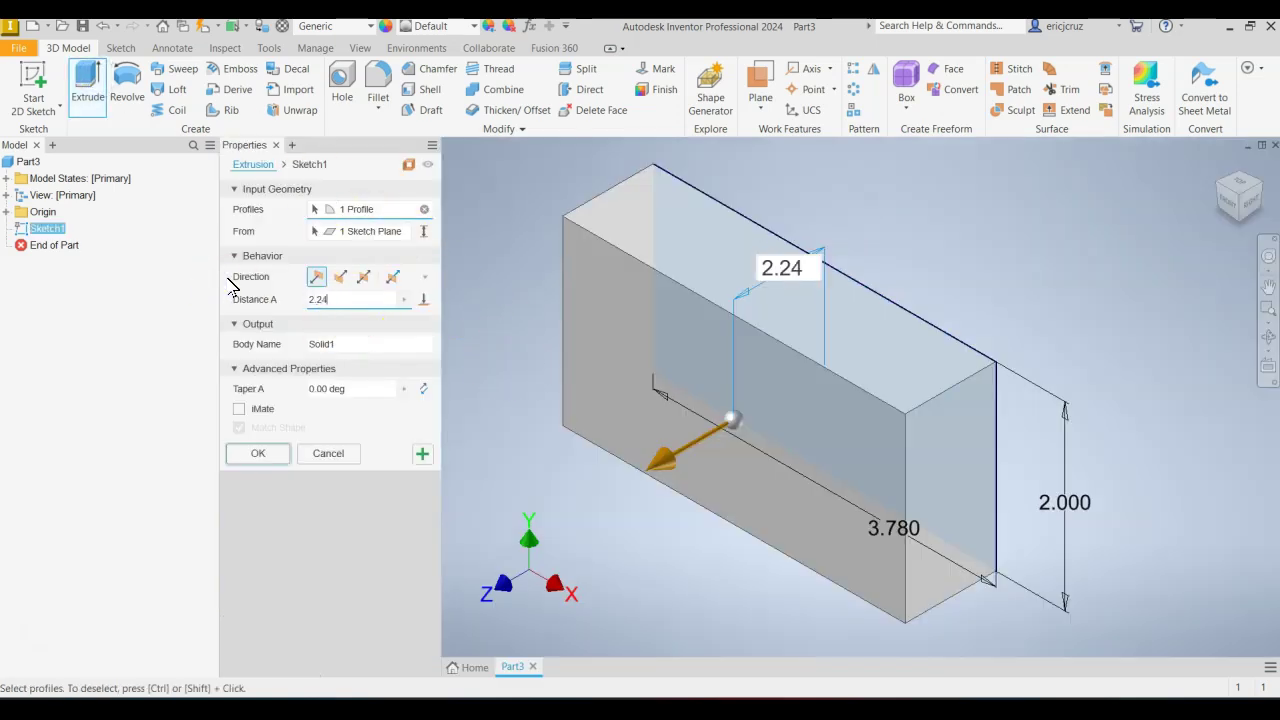
{"action": "key", "text": "Return"}
{"action": "scroll", "coordinate": [629, 346], "scroll_direction": "down", "scroll_amount": 3}
{"action": "scroll", "coordinate": [629, 346], "scroll_direction": "up", "scroll_amount": 2}
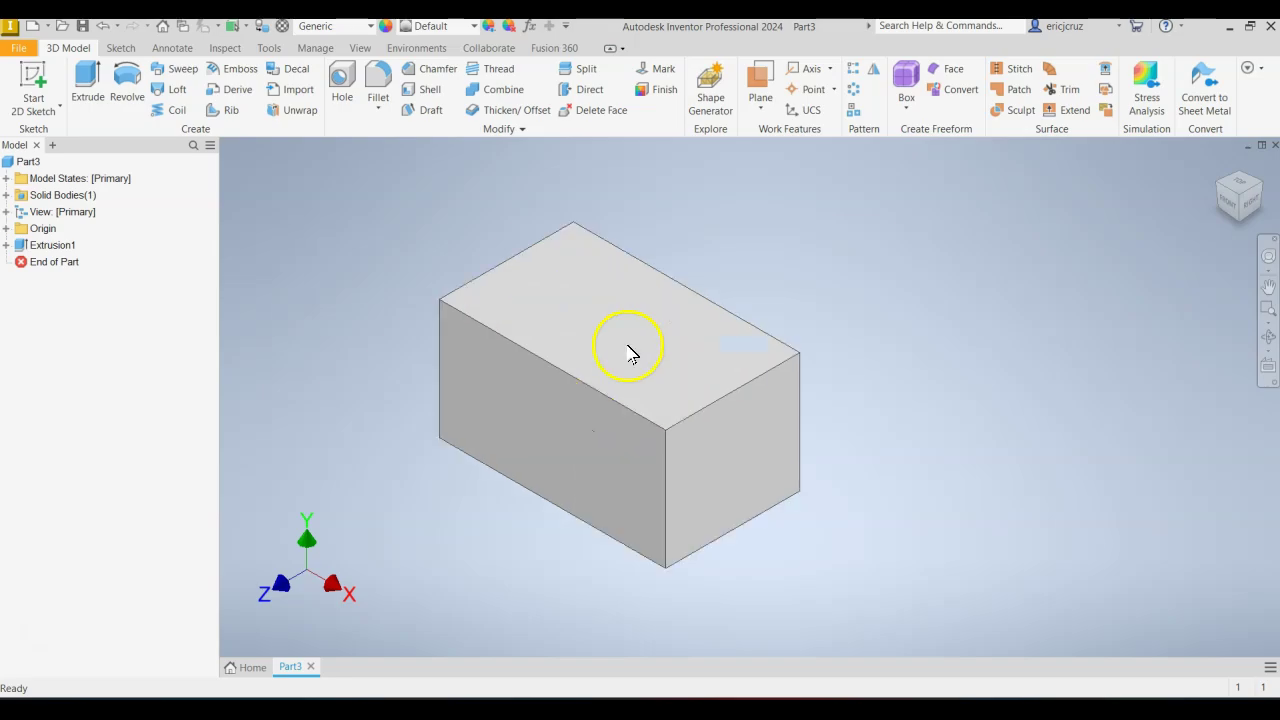
Check the tool holder drawing in figure 6.58.png, return to Inventor and start a new sketch on the block's back face.
{"action": "key", "text": "alt+Tab"}
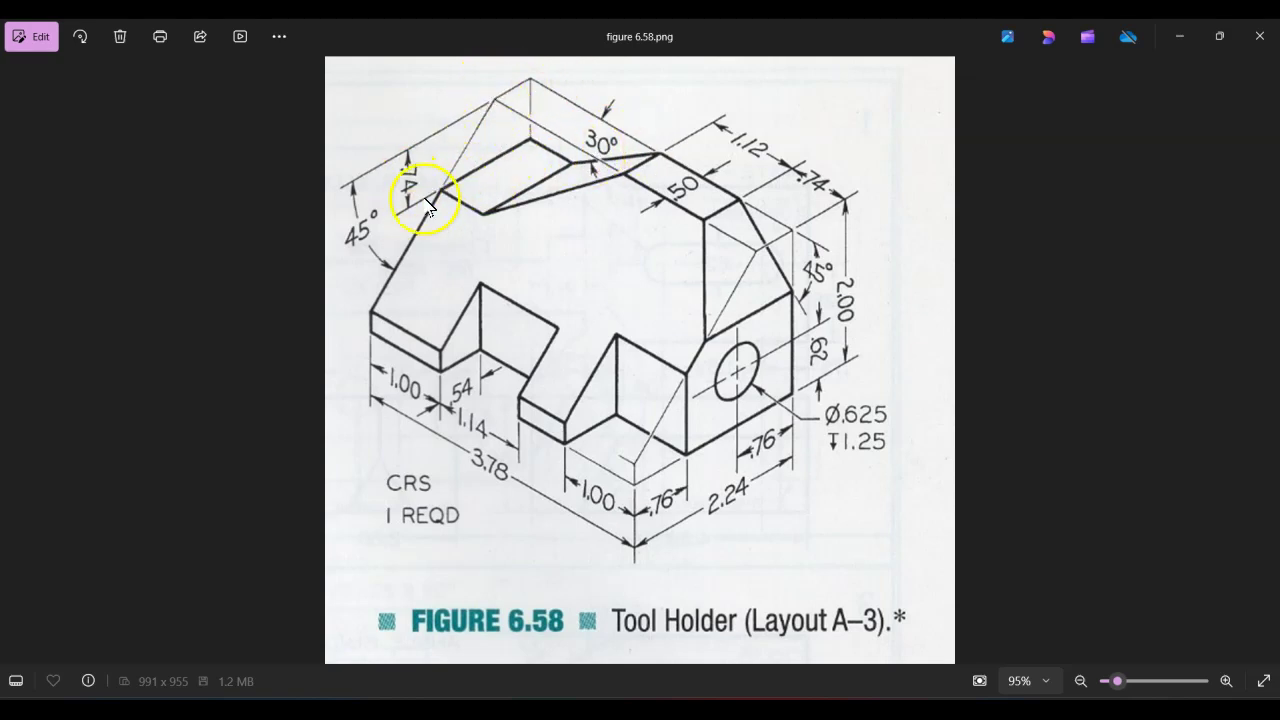
{"action": "key", "text": "alt+Tab"}
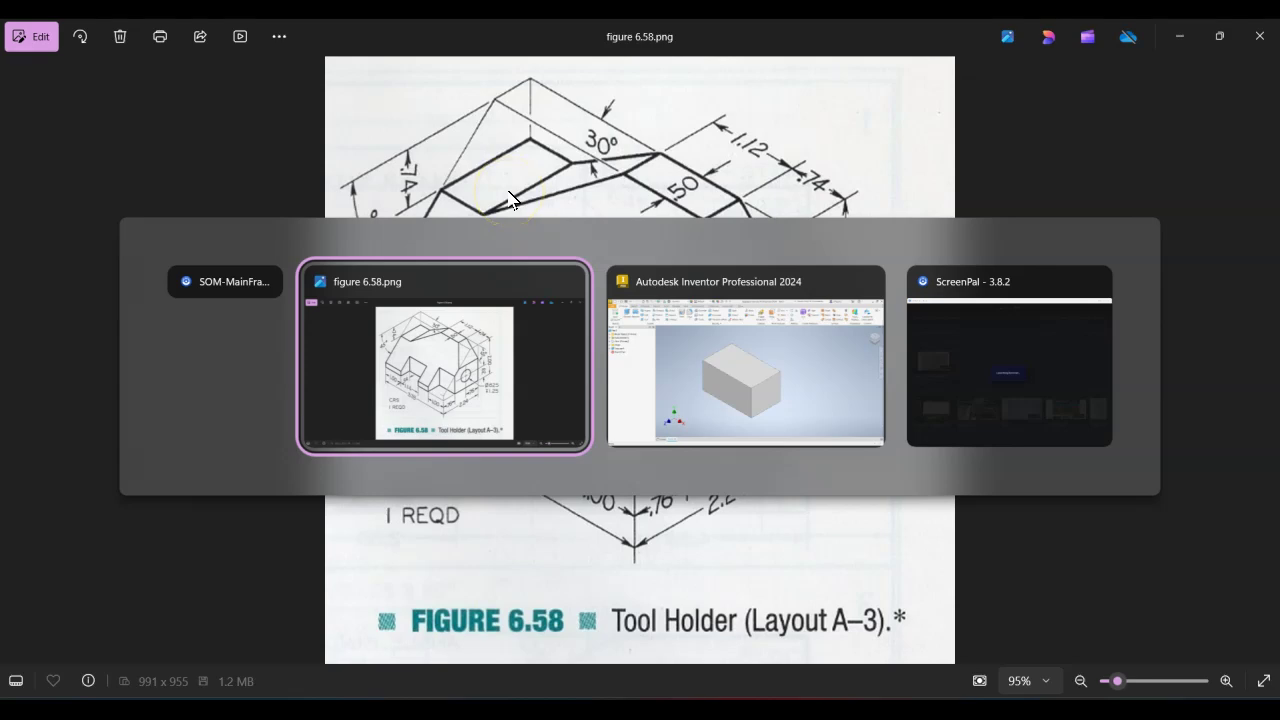
{"action": "key", "text": "alt+Tab"}
{"action": "key", "text": "alt+Tab"}
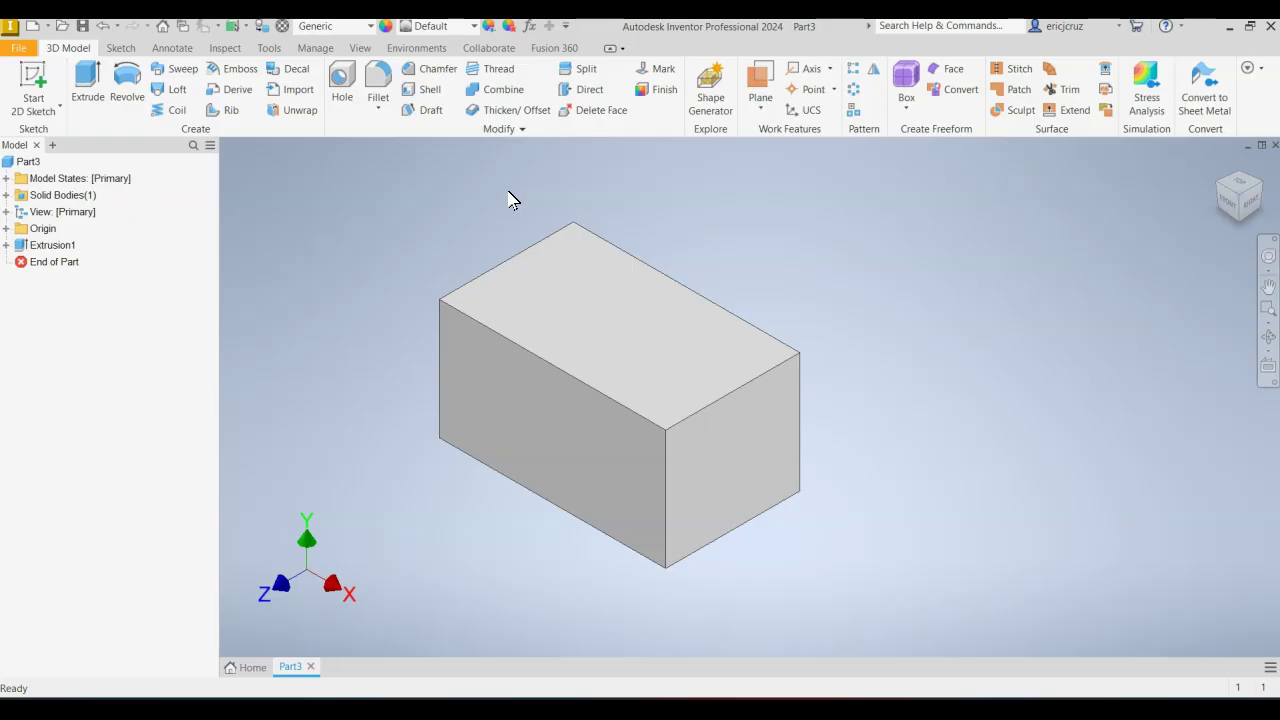
{"action": "key", "text": "alt+Tab"}
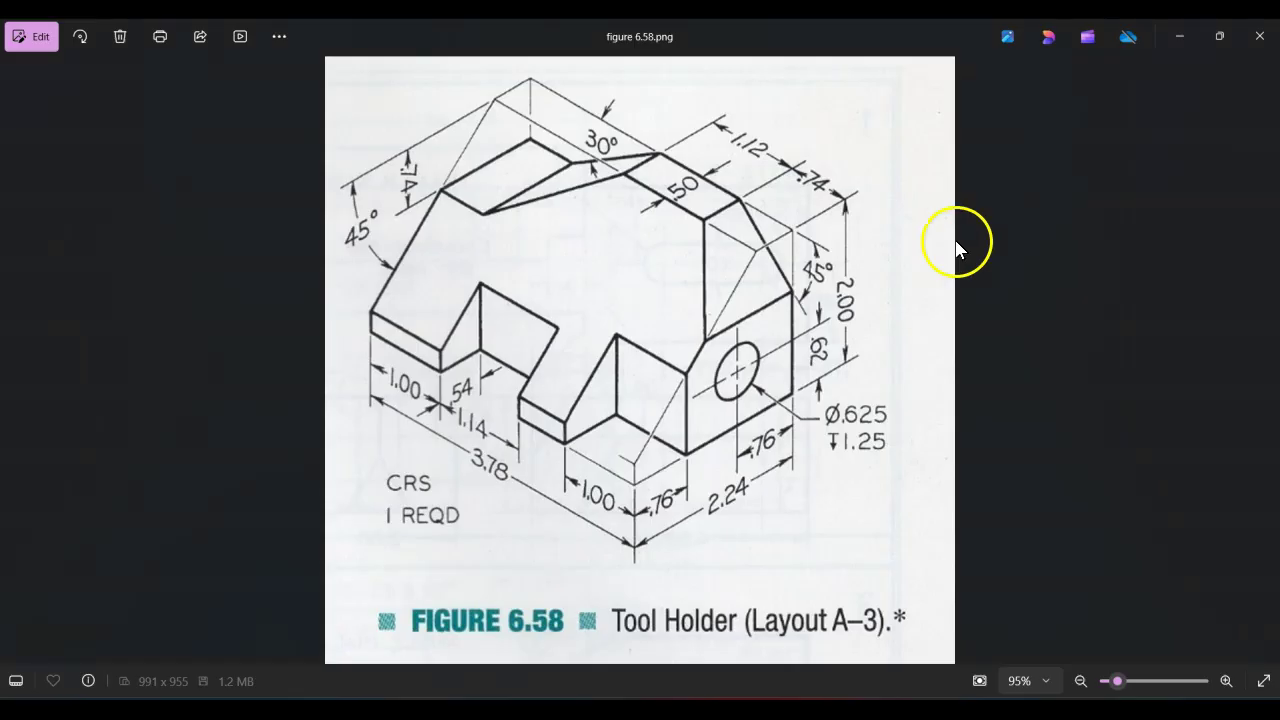
{"action": "key", "text": "alt+Tab"}
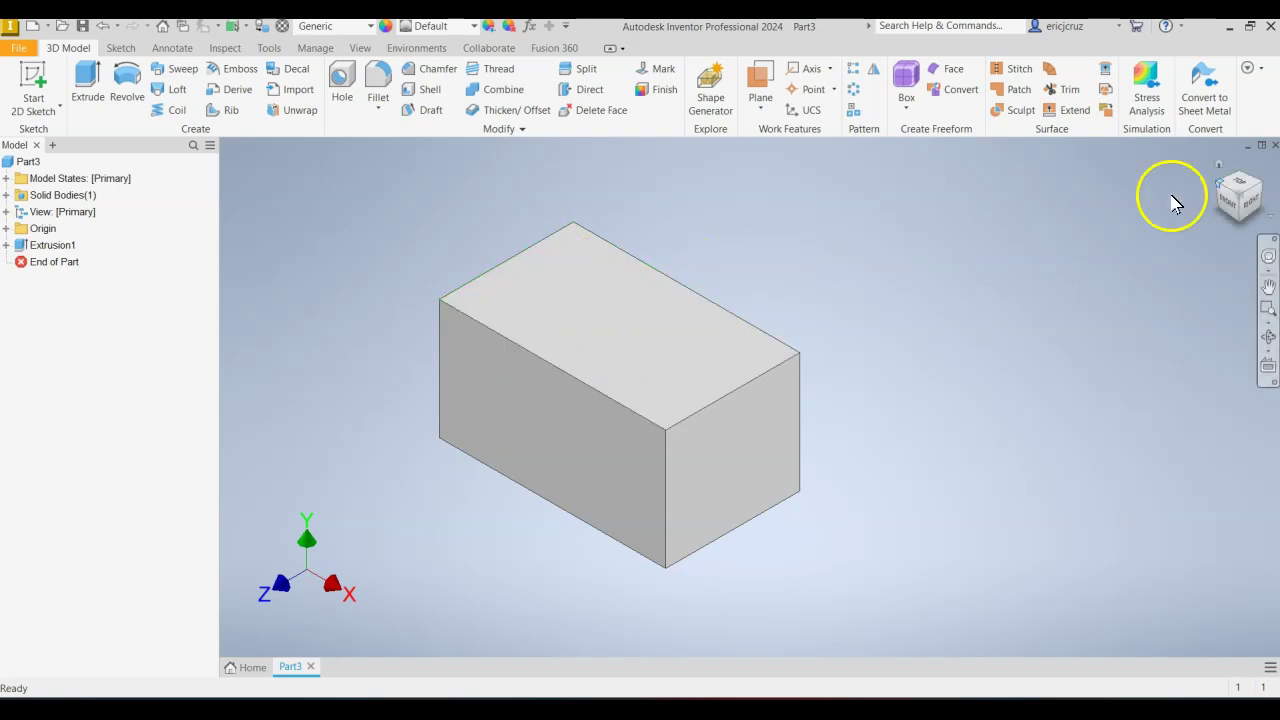
{"action": "left_click", "coordinate": [1262, 192]}
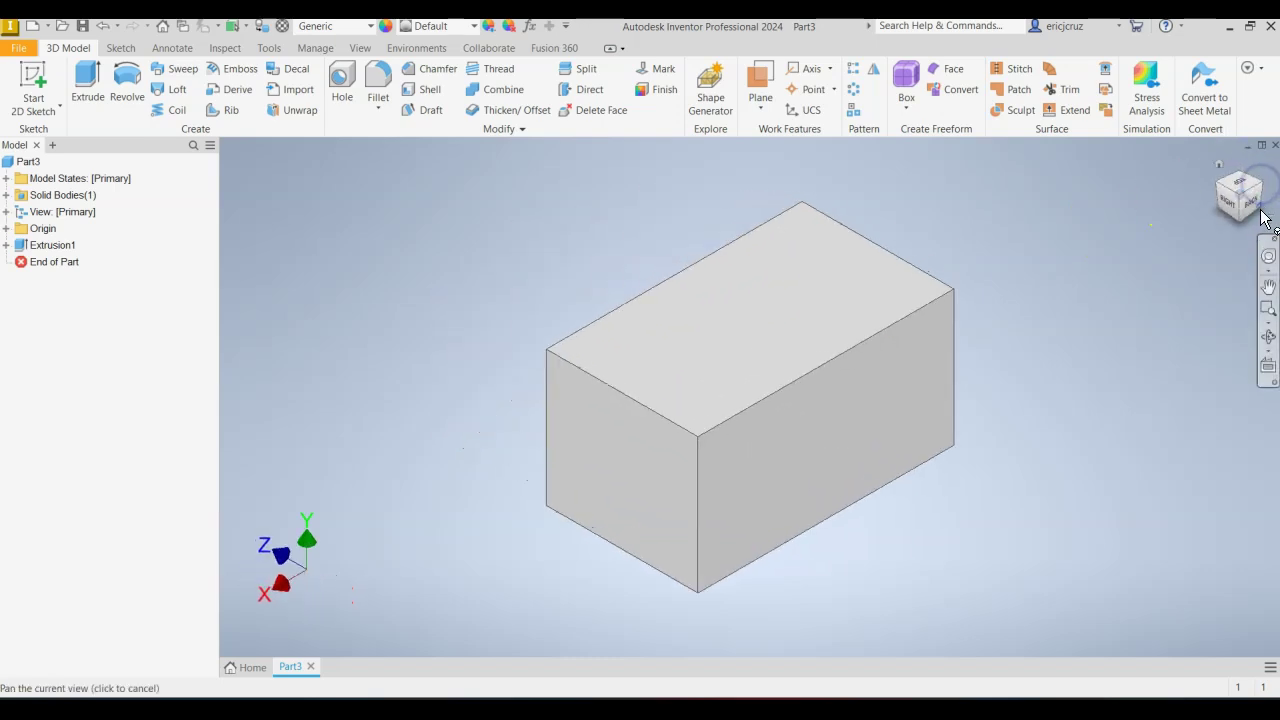
{"action": "left_click", "coordinate": [1252, 207]}
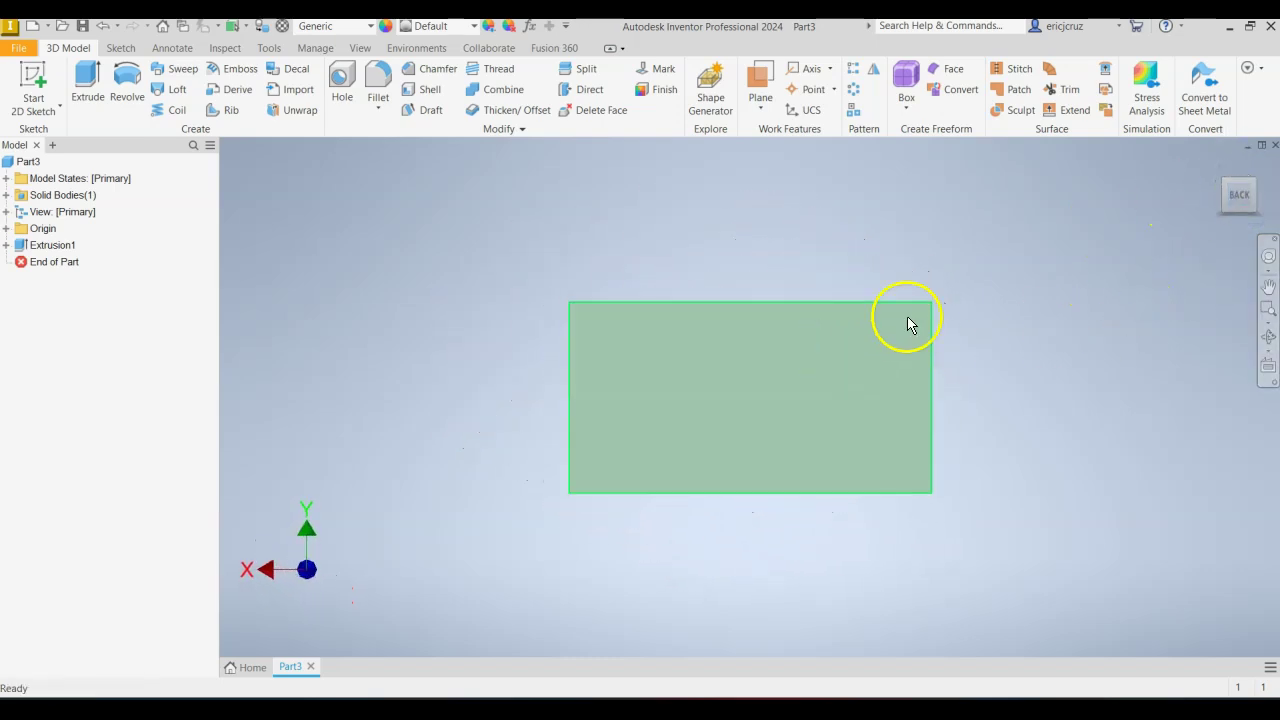
{"action": "right_click", "coordinate": [840, 343]}
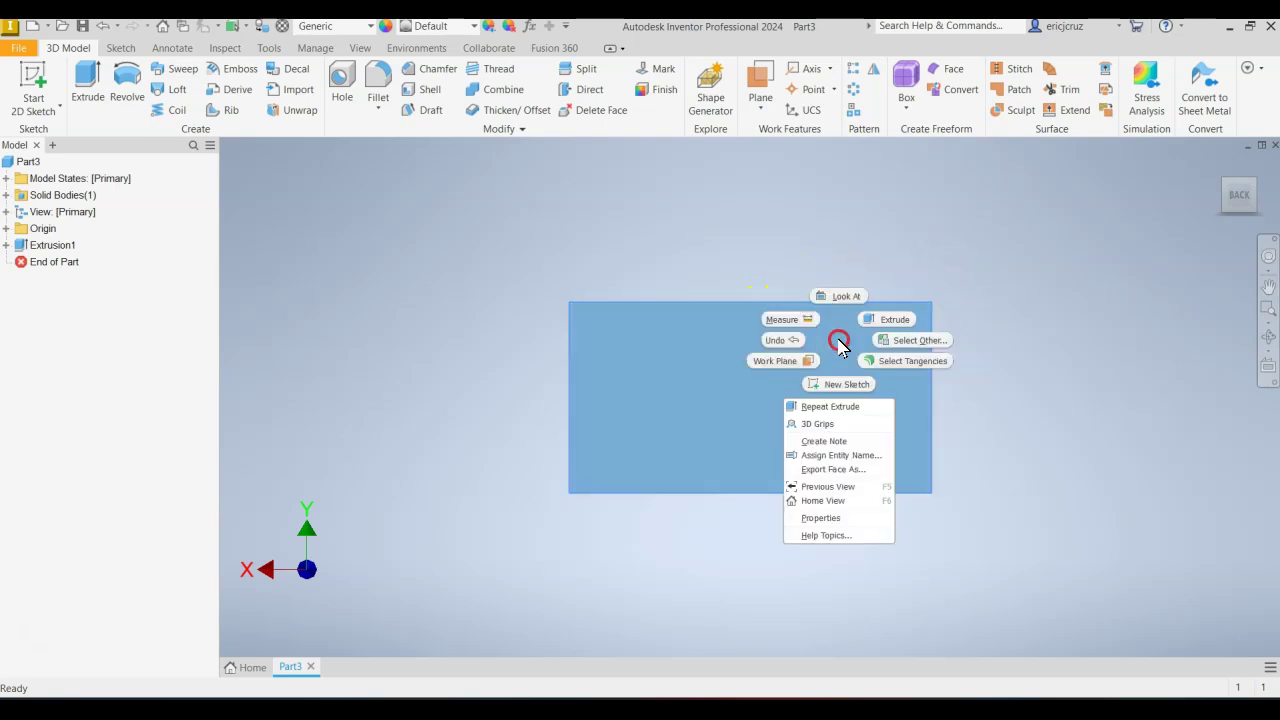
{"action": "left_click", "coordinate": [846, 382]}
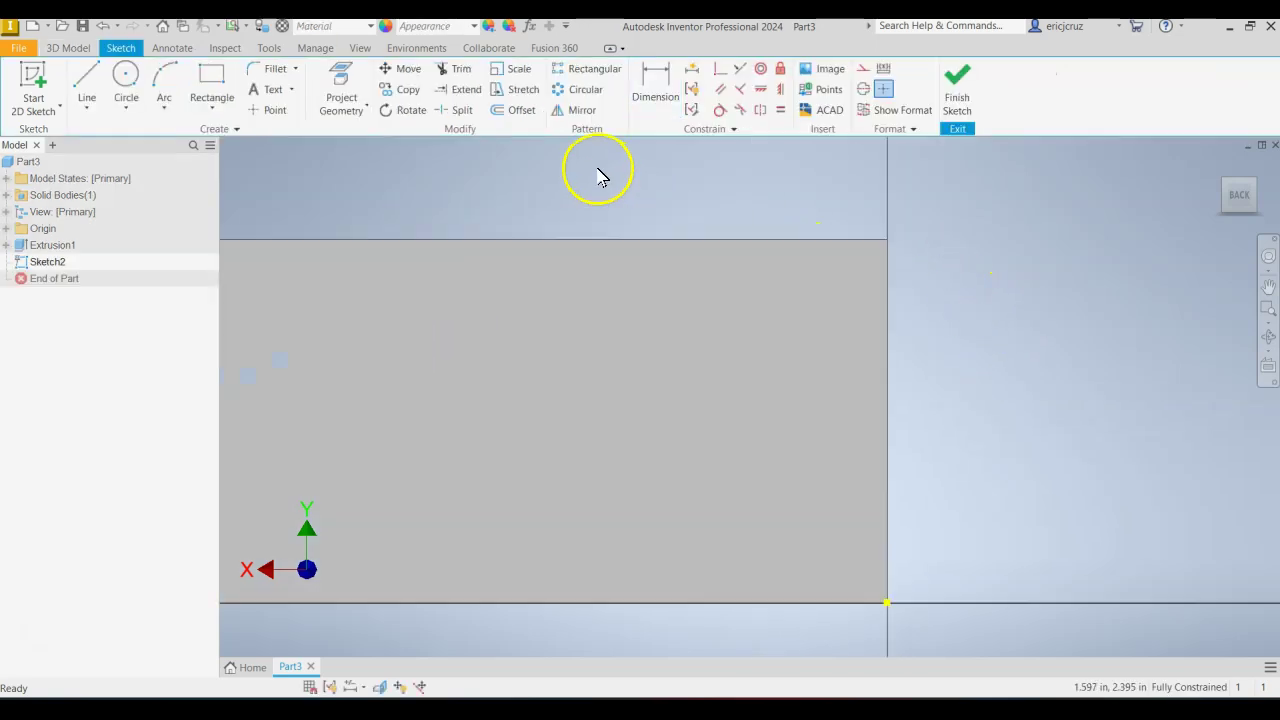
Sketch a horizontal line about 0.68 in below the back face's top edge, joined to a line rising past that edge at about 43°.
{"action": "left_click", "coordinate": [88, 80]}
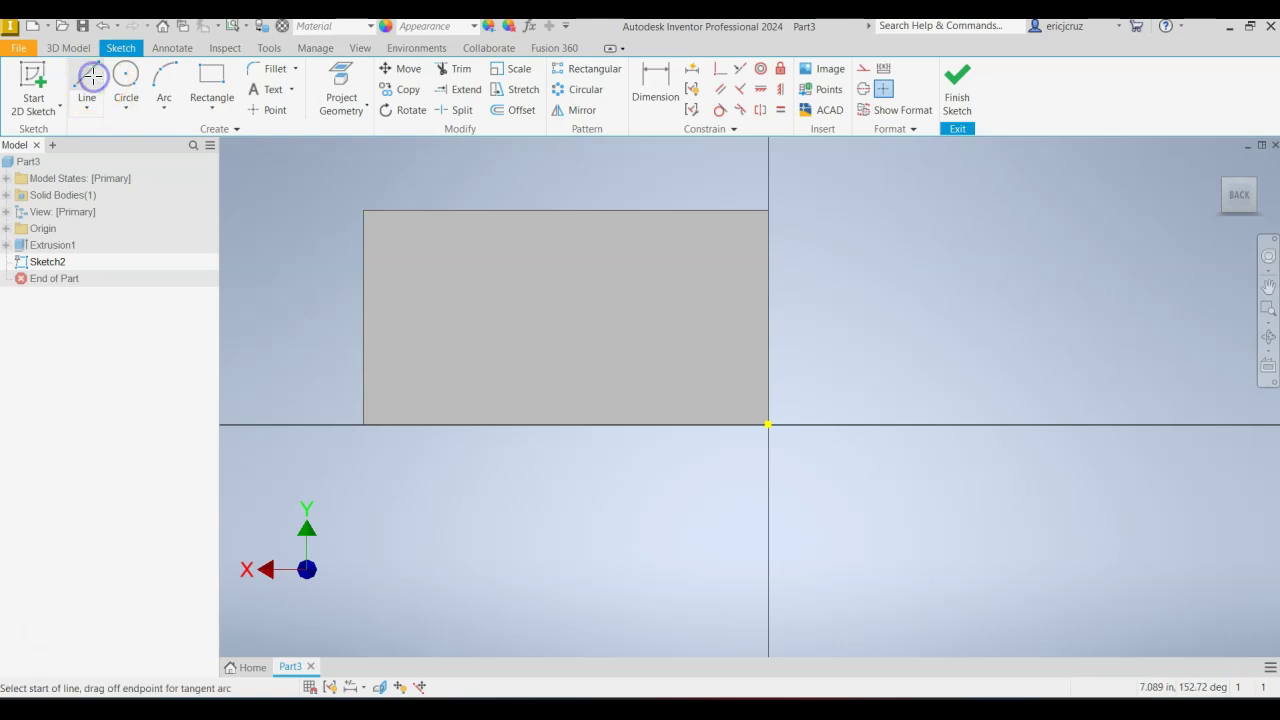
{"action": "left_click", "coordinate": [826, 281]}
{"action": "left_click", "coordinate": [671, 281]}
{"action": "left_click", "coordinate": [555, 174]}
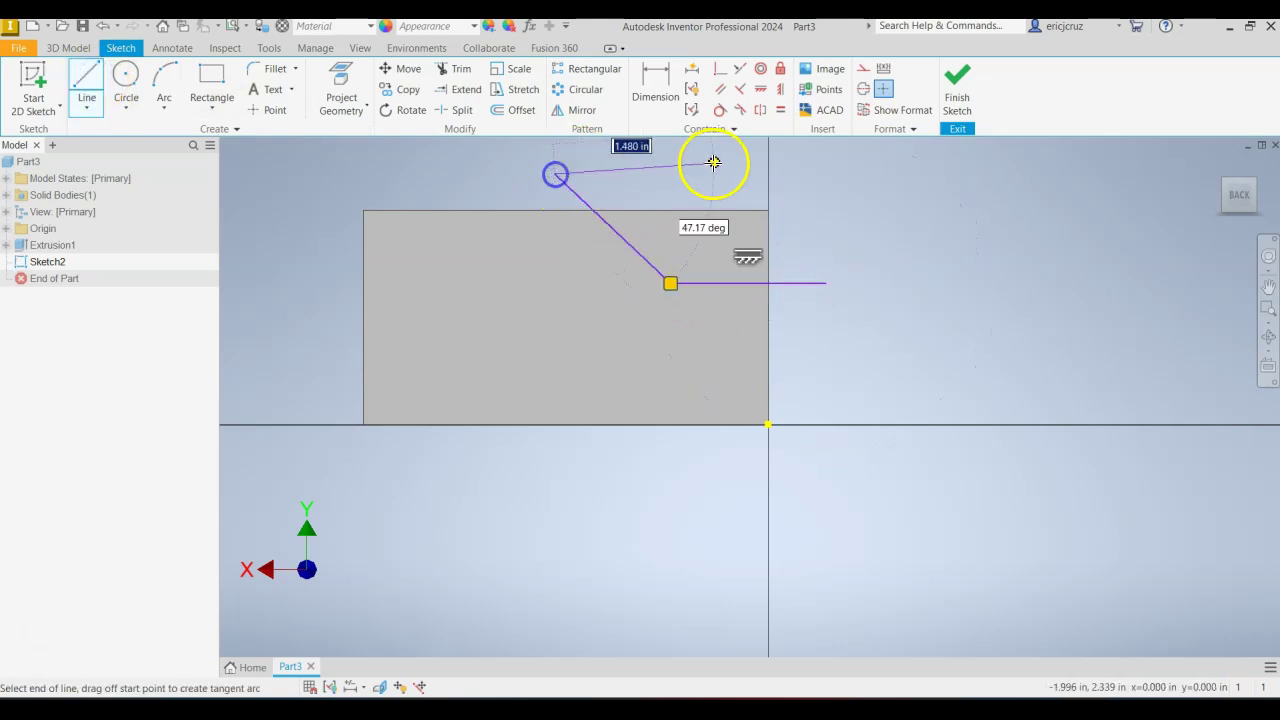
{"action": "key", "text": "Escape"}
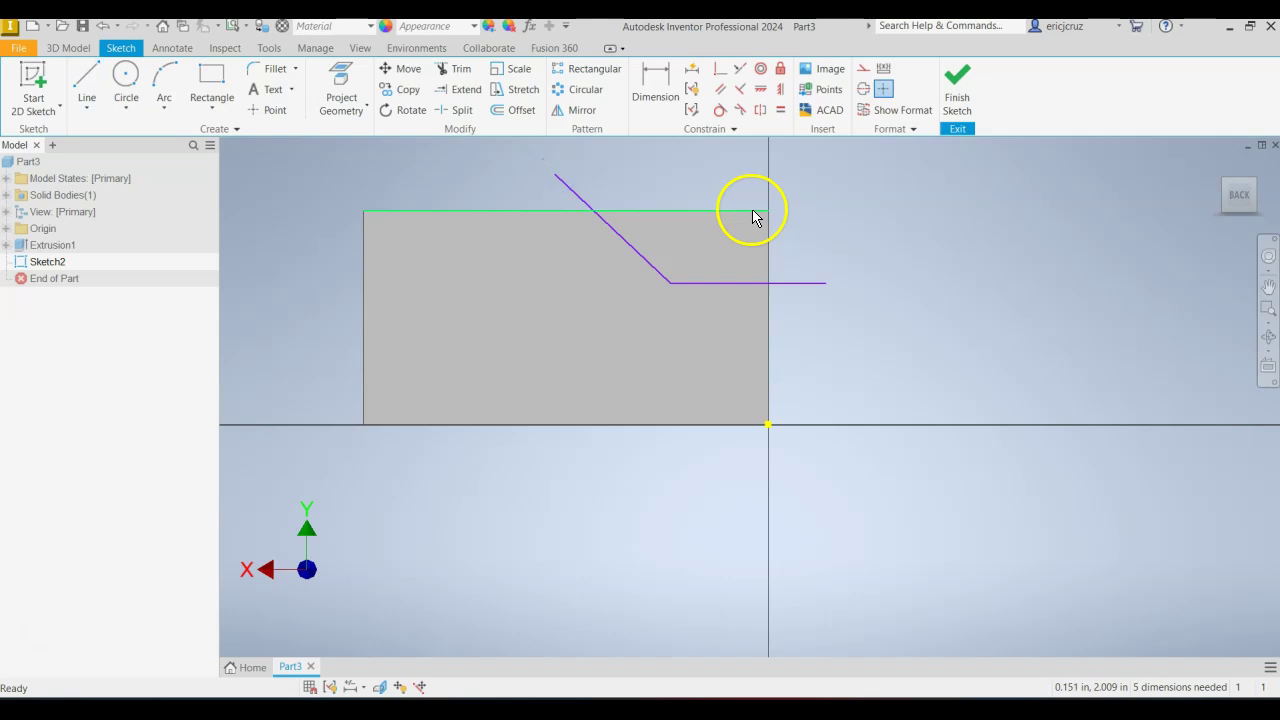
Dimension the horizontal line .74 in below the block's top edge.
{"action": "left_click", "coordinate": [650, 88]}
{"action": "scroll", "coordinate": [698, 176], "scroll_direction": "up", "scroll_amount": 3}
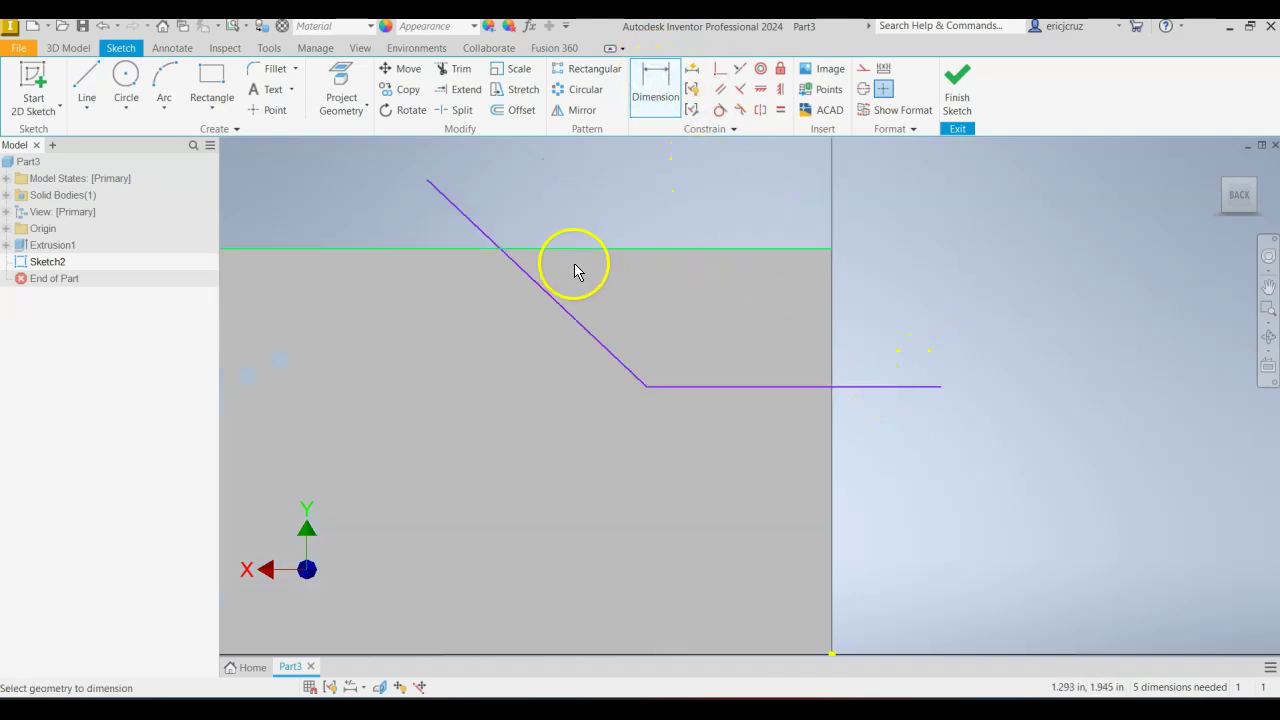
{"action": "left_click", "coordinate": [763, 250]}
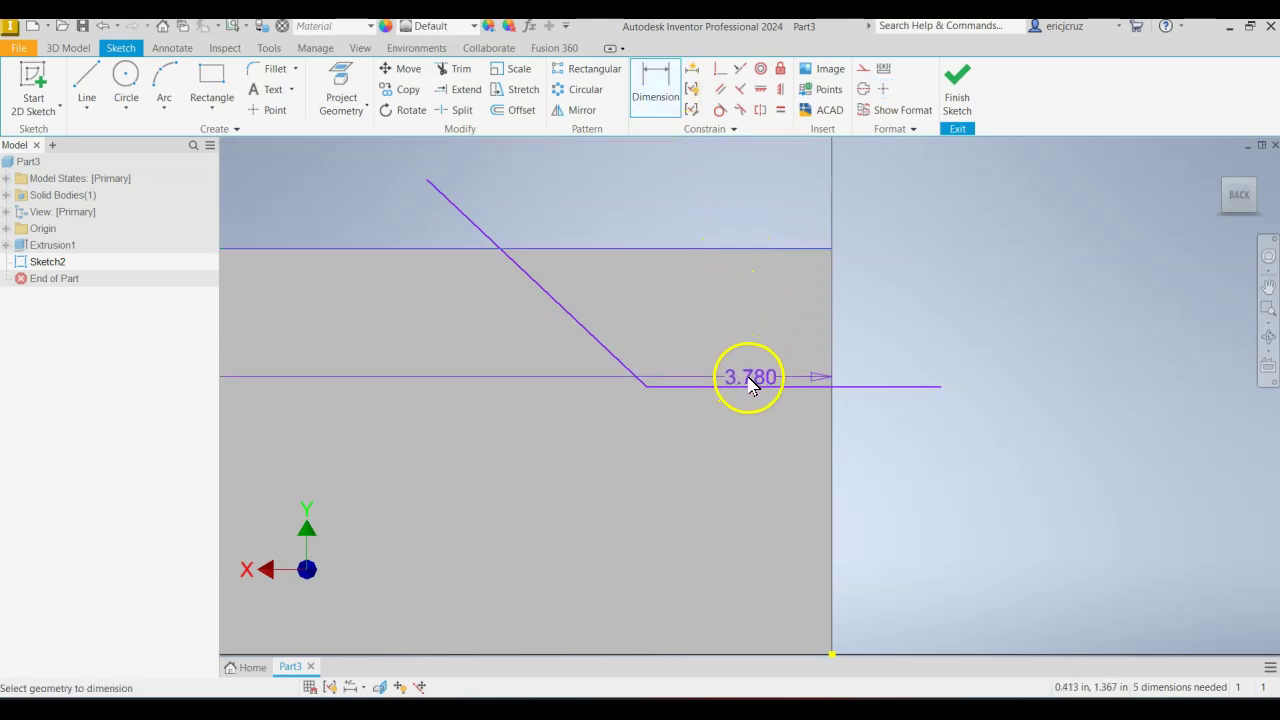
{"action": "left_click", "coordinate": [769, 388]}
{"action": "left_click", "coordinate": [982, 325]}
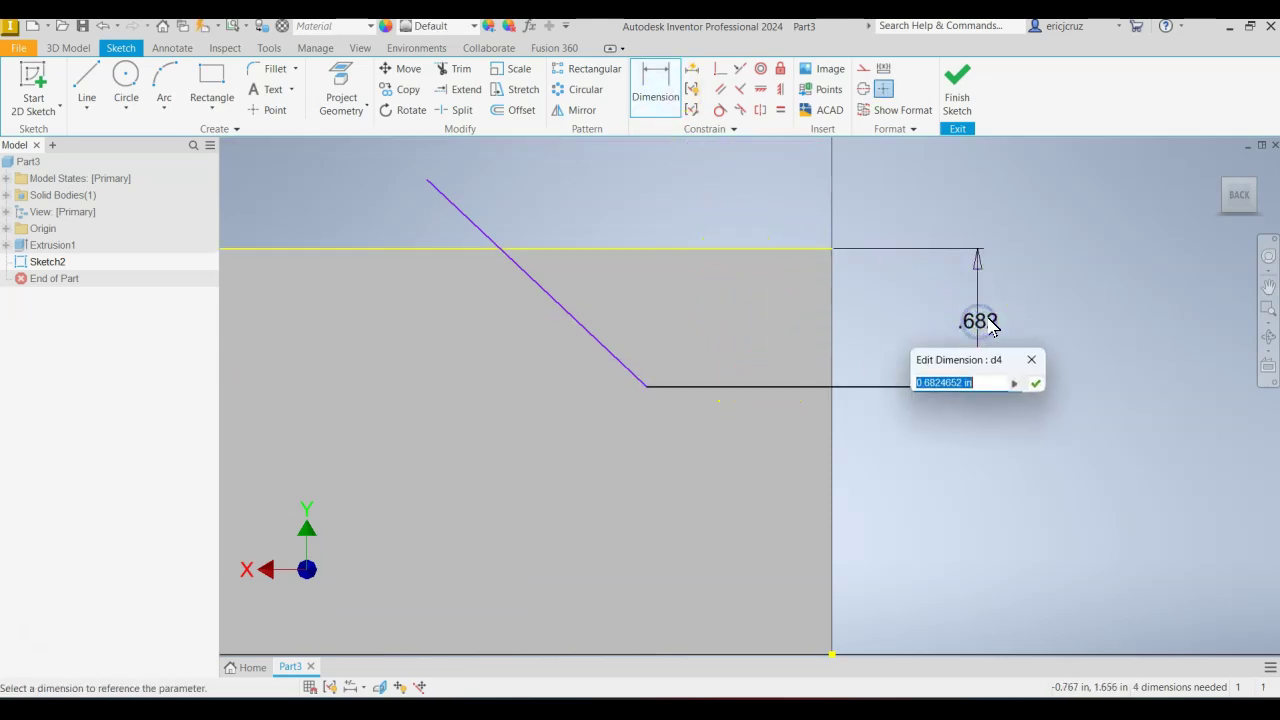
{"action": "type", "text": ".74"}
{"action": "key", "text": "Return"}
Check the slope in the tool holder drawing and dimension the slanted line at 150° to the block's top edge.
{"action": "key", "text": "alt+Tab"}
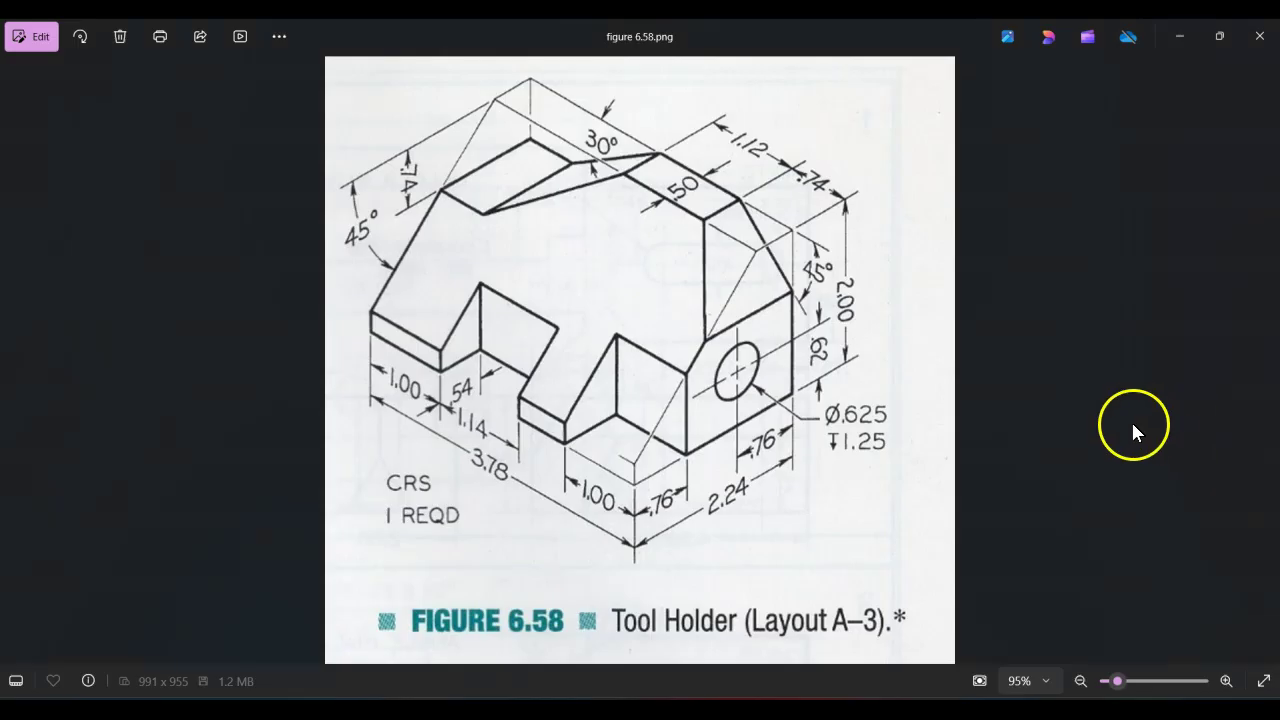
{"action": "key", "text": "alt+Tab"}
{"action": "key", "text": "alt+Tab"}
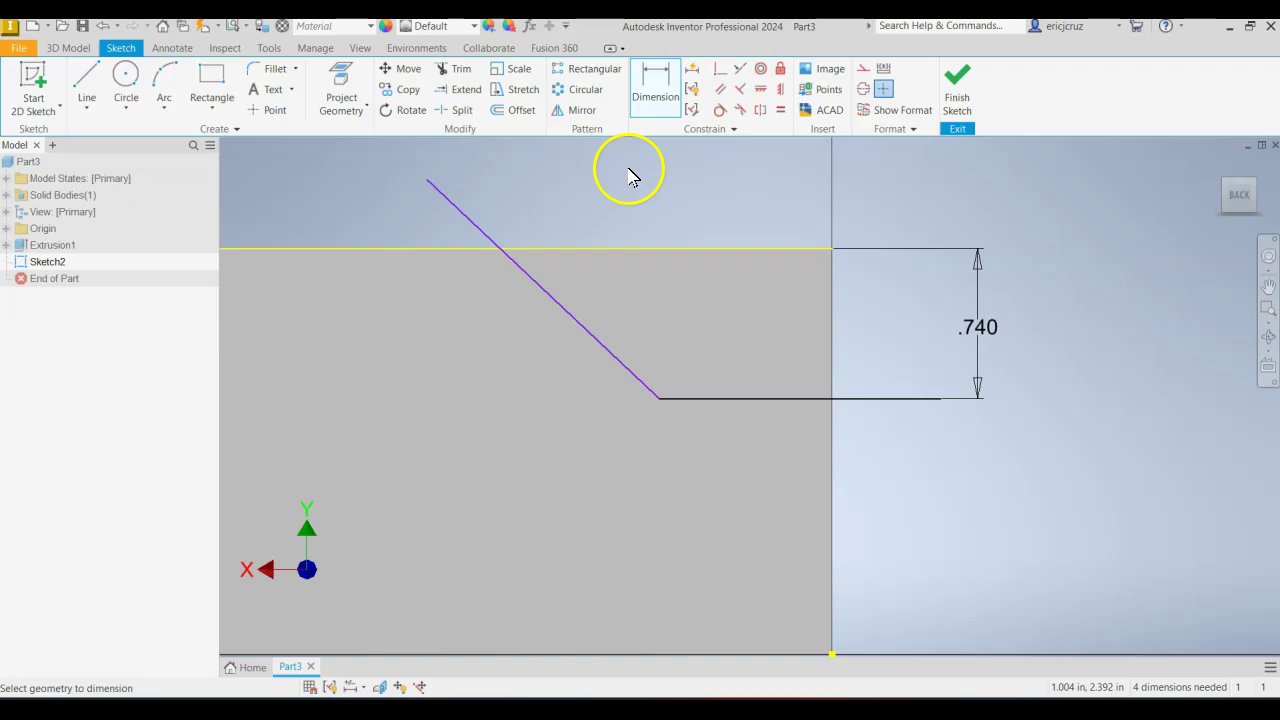
{"action": "left_click", "coordinate": [614, 249]}
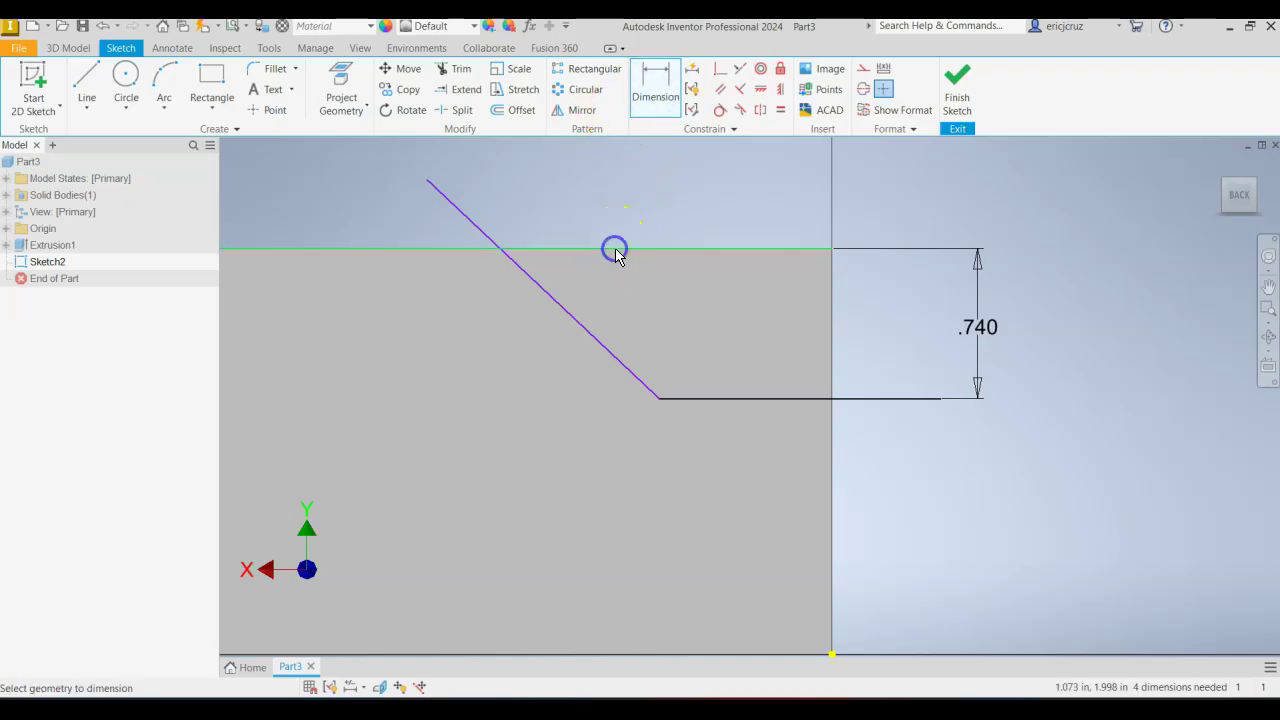
{"action": "left_click", "coordinate": [607, 352]}
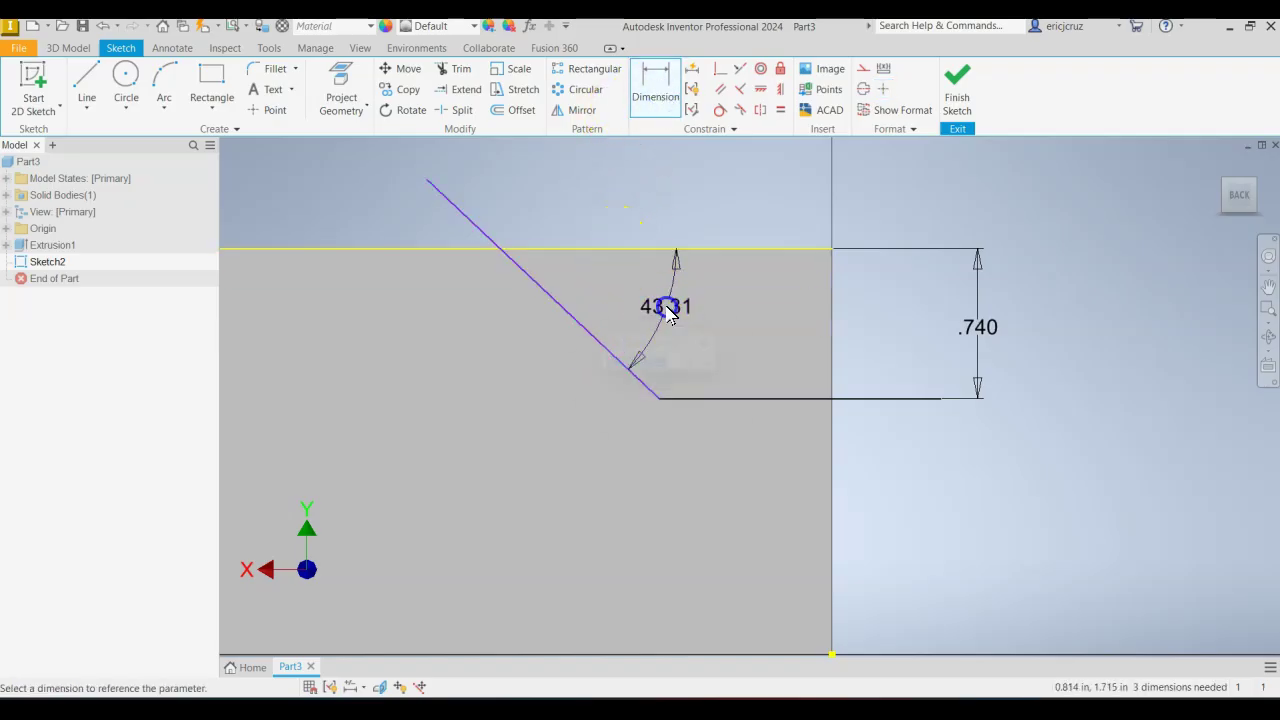
{"action": "left_click", "coordinate": [670, 303]}
{"action": "key", "text": "Return"}
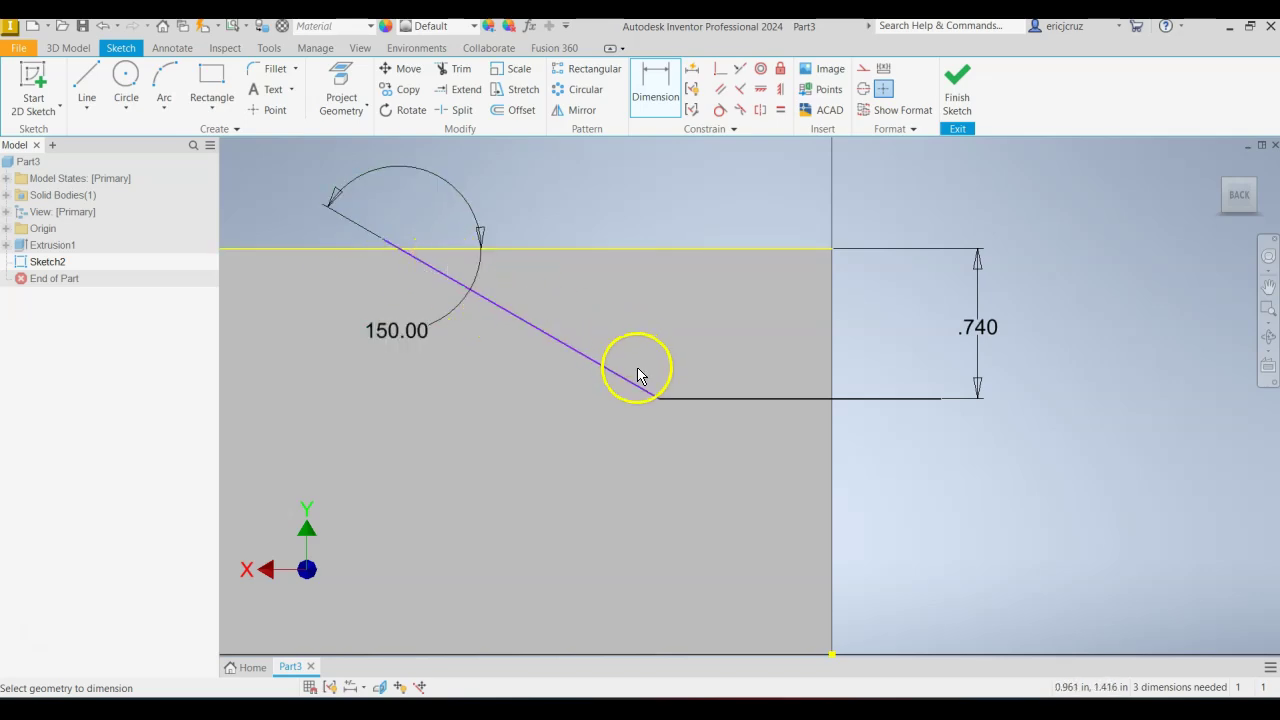
{"action": "key", "text": "Escape"}
Extend the slanted line's upper end farther past the top edge and shift the line toward the block's origin end.
{"action": "left_click_drag", "start_coordinate": [388, 248], "coordinate": [357, 203]}
{"action": "key", "text": "alt+Tab"}
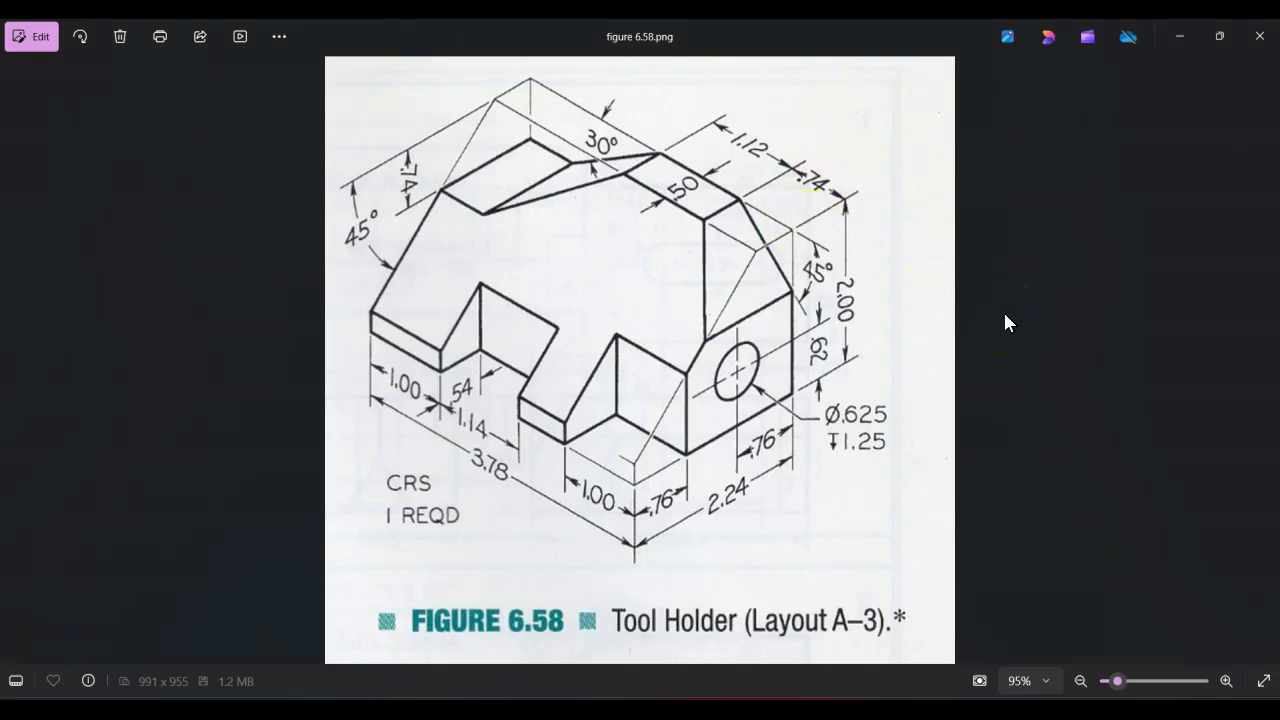
{"action": "key", "text": "alt+Tab"}
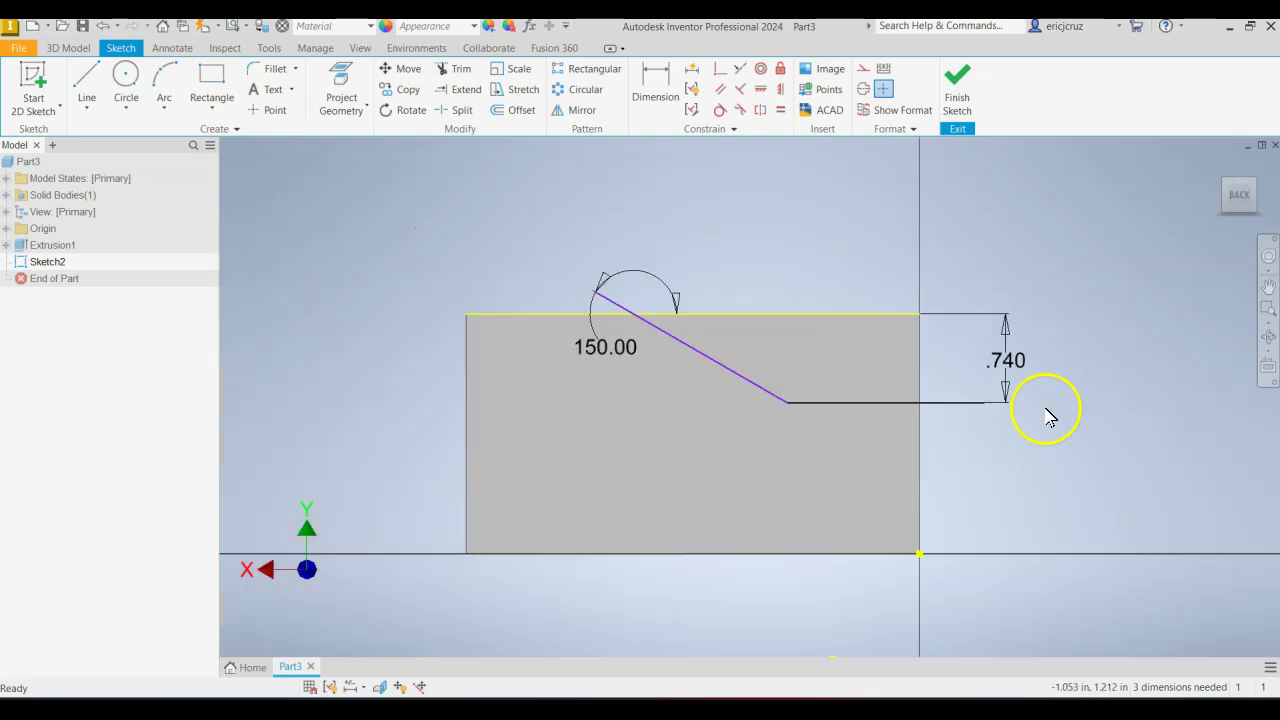
{"action": "scroll", "coordinate": [632, 340], "scroll_direction": "down", "scroll_amount": 3}
{"action": "mouse_move", "coordinate": [563, 257]}
{"action": "left_mouse_down"}
{"action": "mouse_move", "coordinate": [677, 251]}
{"action": "mouse_move", "coordinate": [655, 256]}
{"action": "left_mouse_up"}
{"action": "middle_click_drag", "start_coordinate": [1101, 409], "coordinate": [951, 373]}
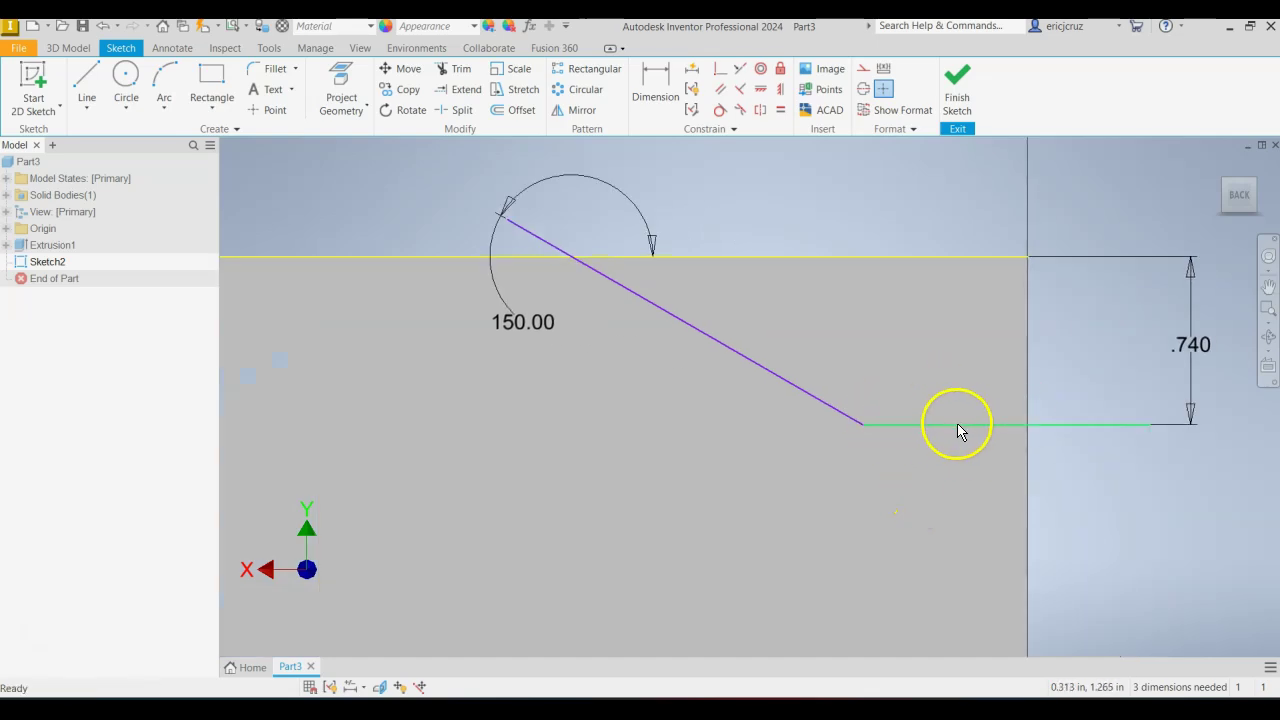
{"action": "mouse_move", "coordinate": [829, 354]}
{"action": "middle_mouse_down"}
{"action": "mouse_move", "coordinate": [909, 349]}
{"action": "mouse_move", "coordinate": [920, 323]}
{"action": "mouse_move", "coordinate": [920, 343]}
{"action": "middle_mouse_up"}
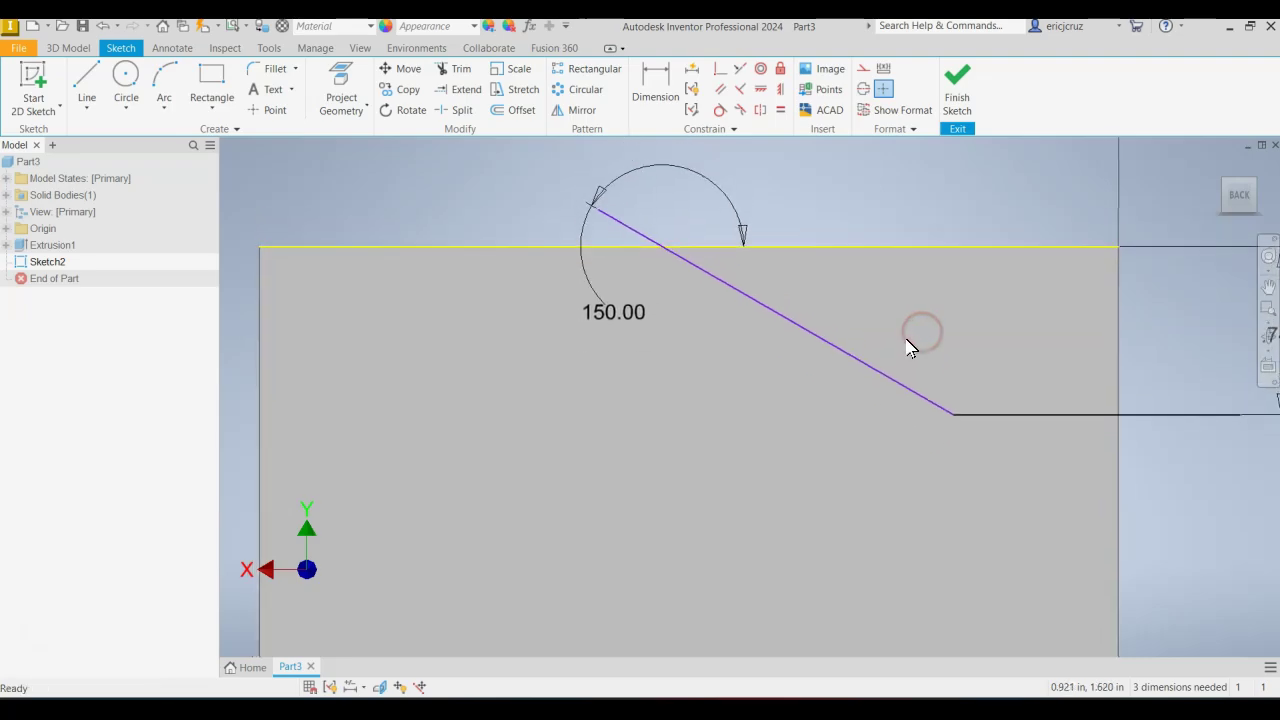
Check the 1.12 and .74 dimensions in the drawing and trim the part of the slanted line above the top edge.
{"action": "key", "text": "alt+Tab"}
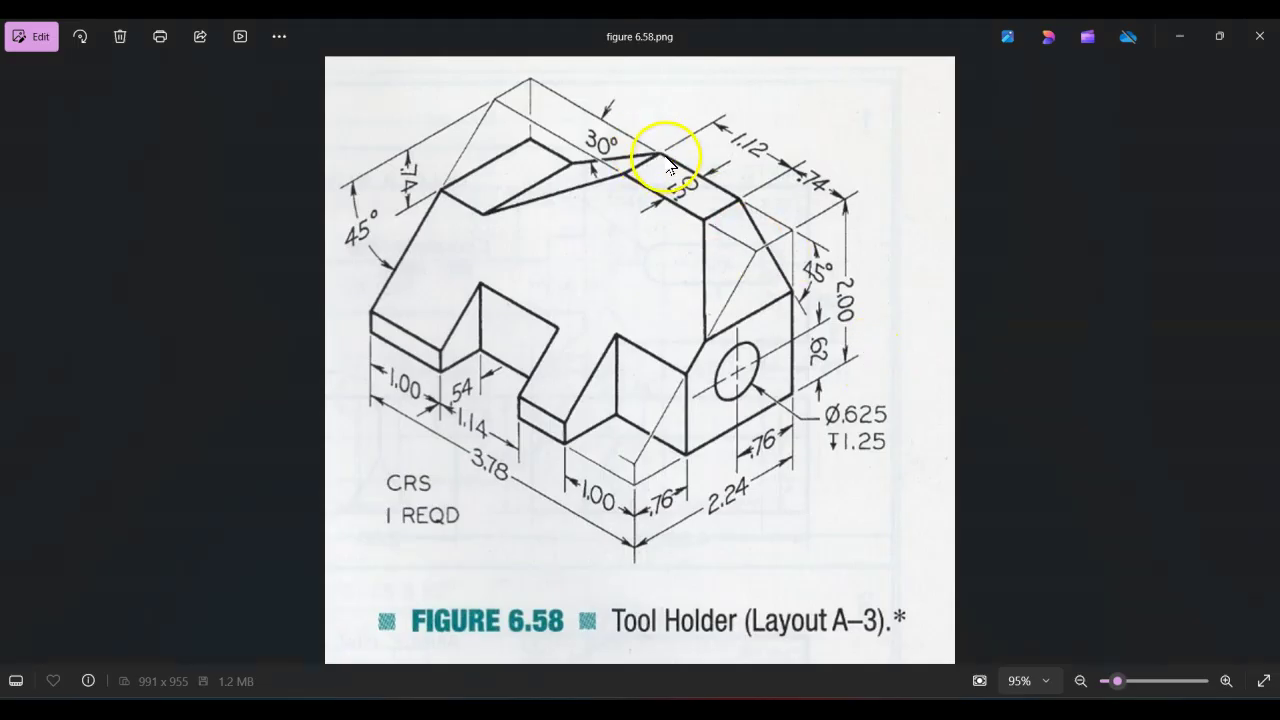
{"action": "left_click", "coordinate": [662, 158]}
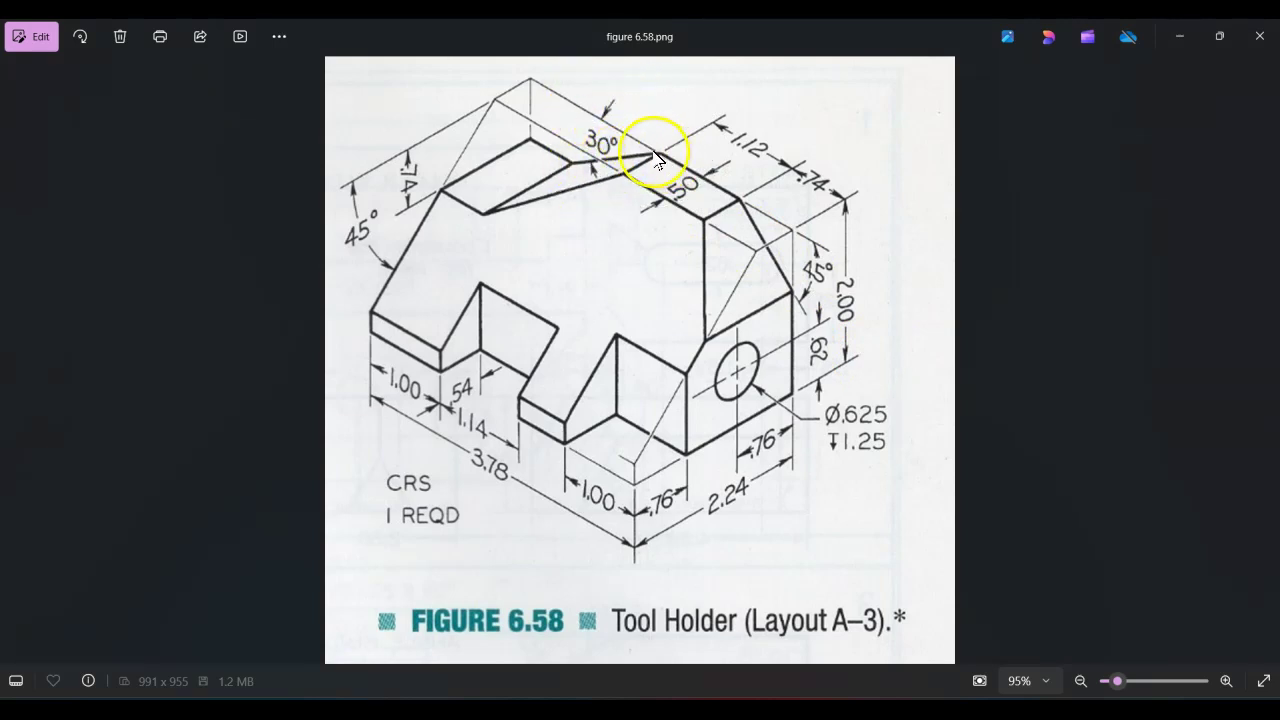
{"action": "left_click", "coordinate": [795, 235]}
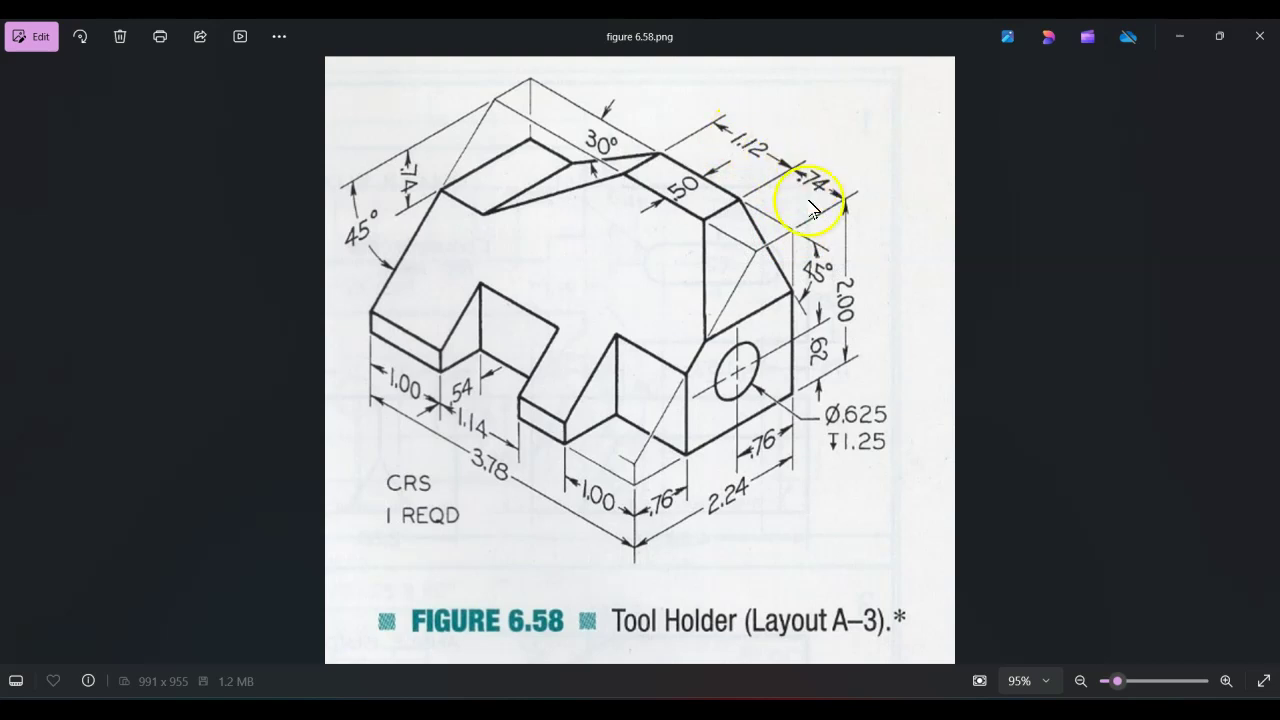
{"action": "key", "text": "alt+Tab"}
{"action": "key", "text": "alt+Tab"}
{"action": "key", "text": "alt+Tab"}
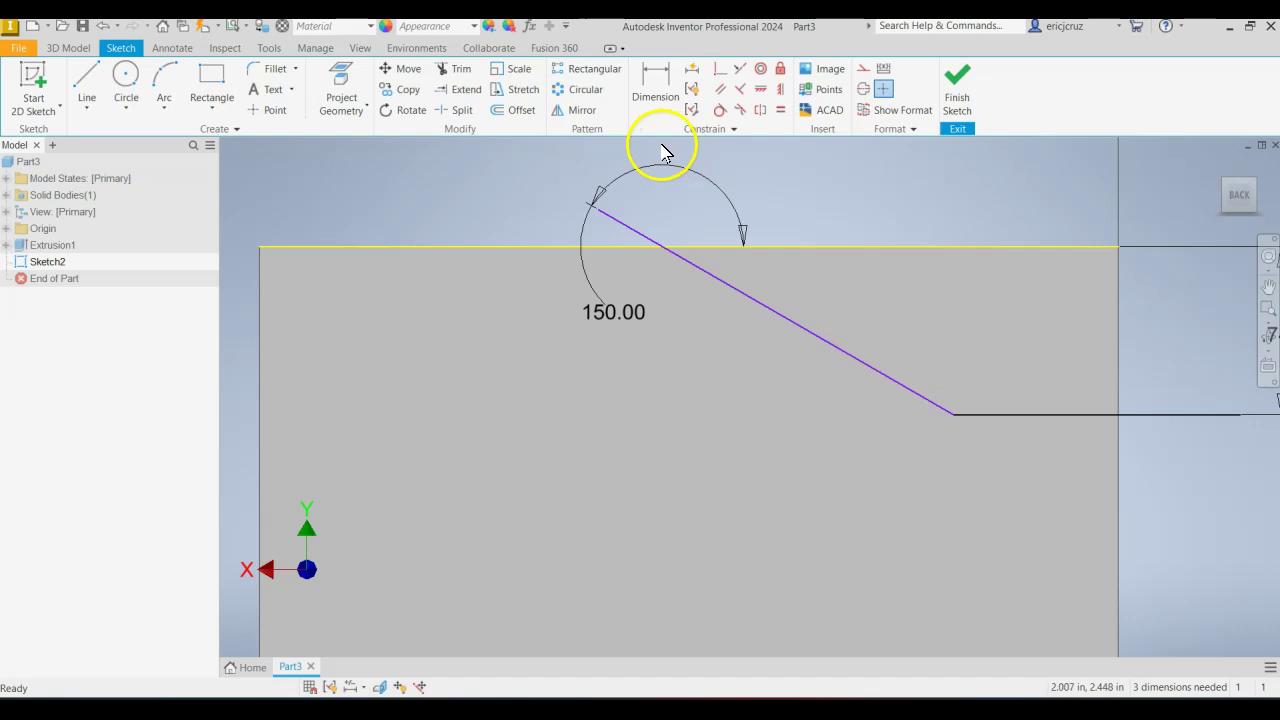
{"action": "left_click", "coordinate": [459, 75]}
{"action": "left_click", "coordinate": [622, 218]}
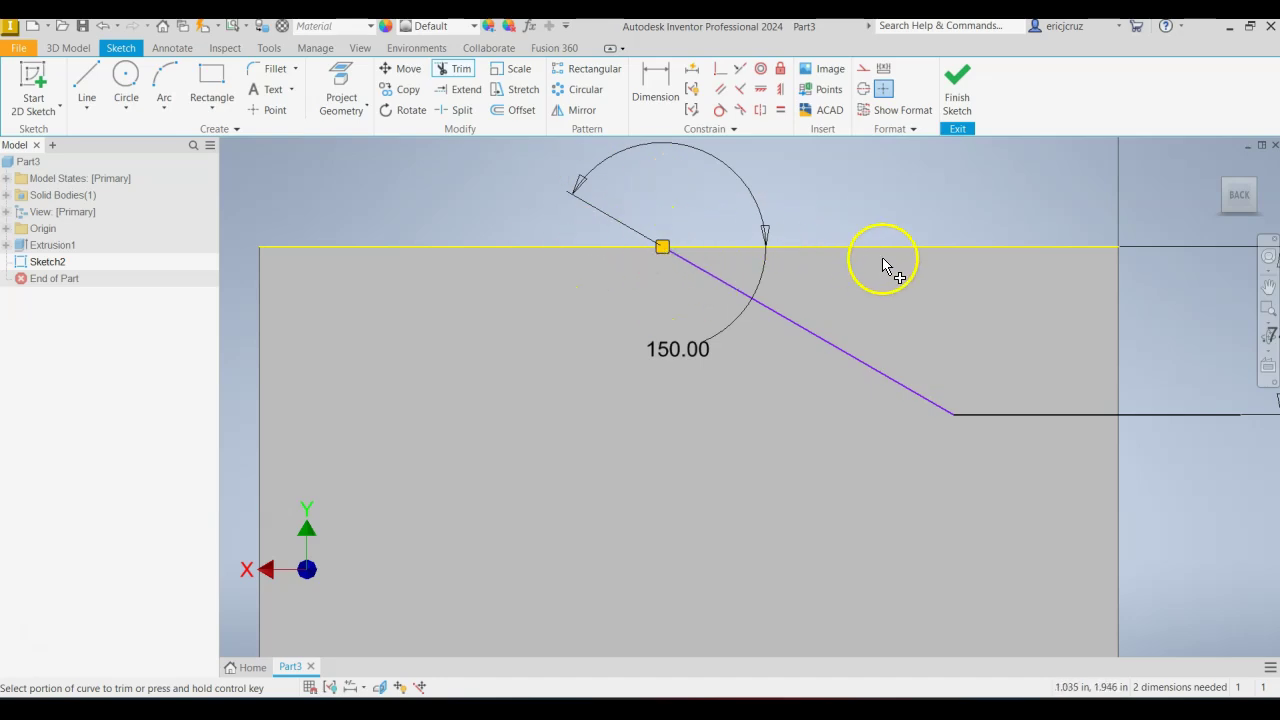
Check the 1.12 and .74 dimensions in the drawing and place a horizontal dimension from the block's full-height side edge to the slanted line's upper end.
{"action": "left_click", "coordinate": [656, 85]}
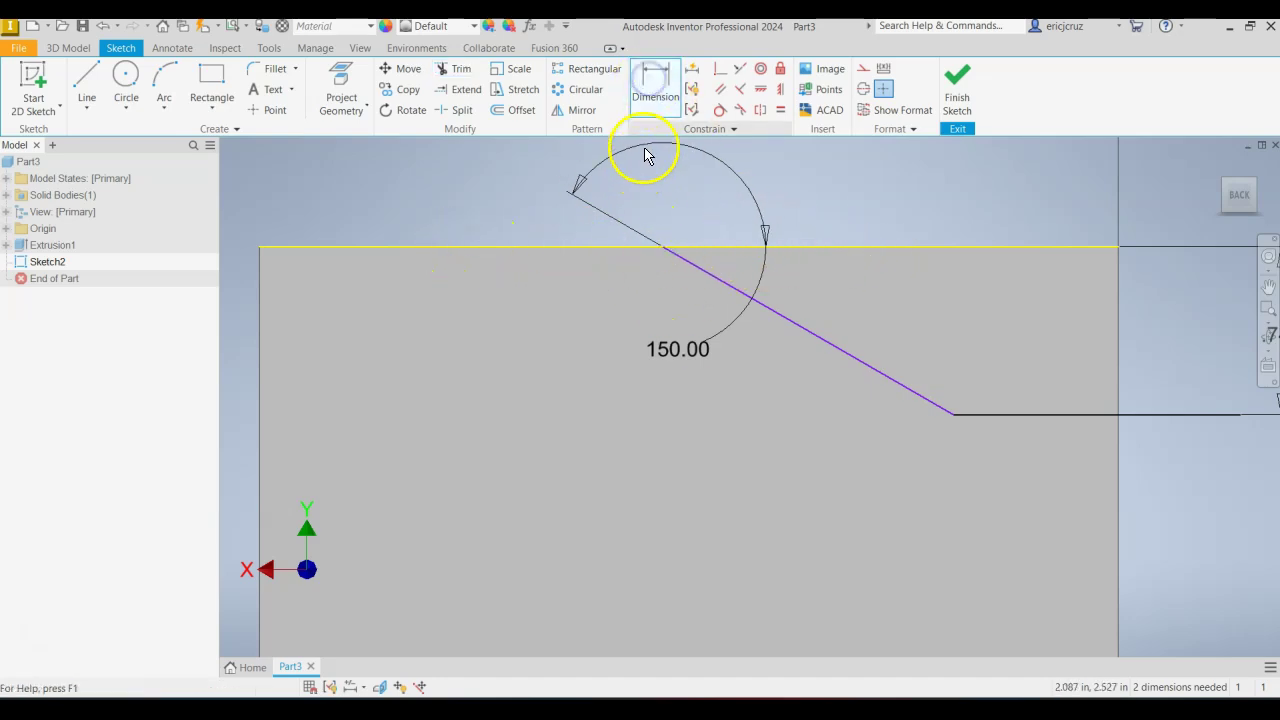
{"action": "key", "text": "alt+Tab"}
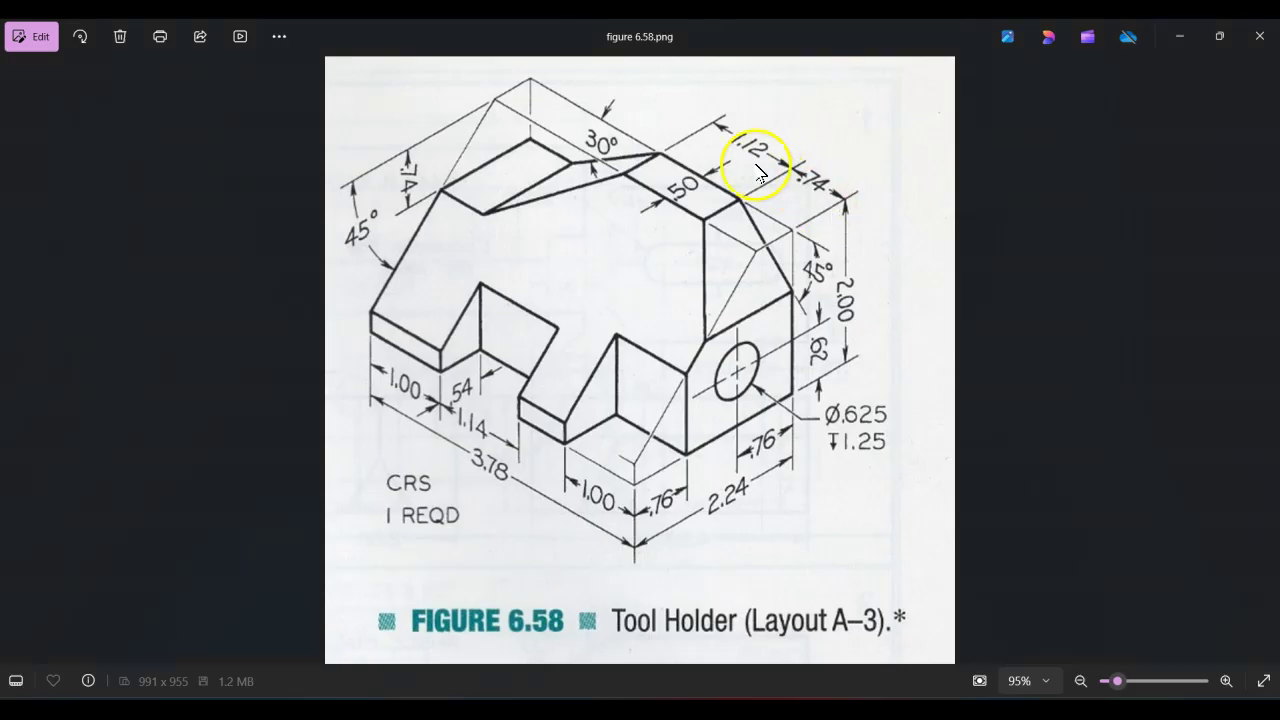
{"action": "key", "text": "alt+Tab"}
{"action": "key", "text": "alt+Tab"}
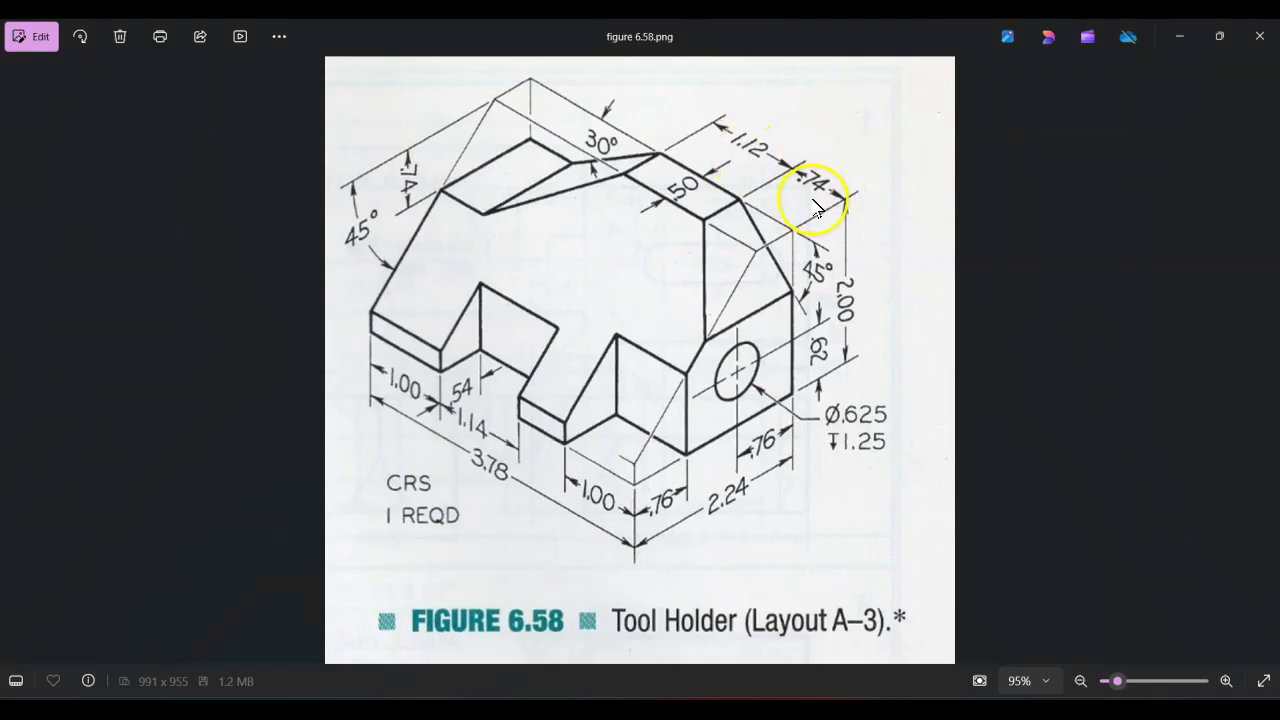
{"action": "key", "text": "alt+Tab"}
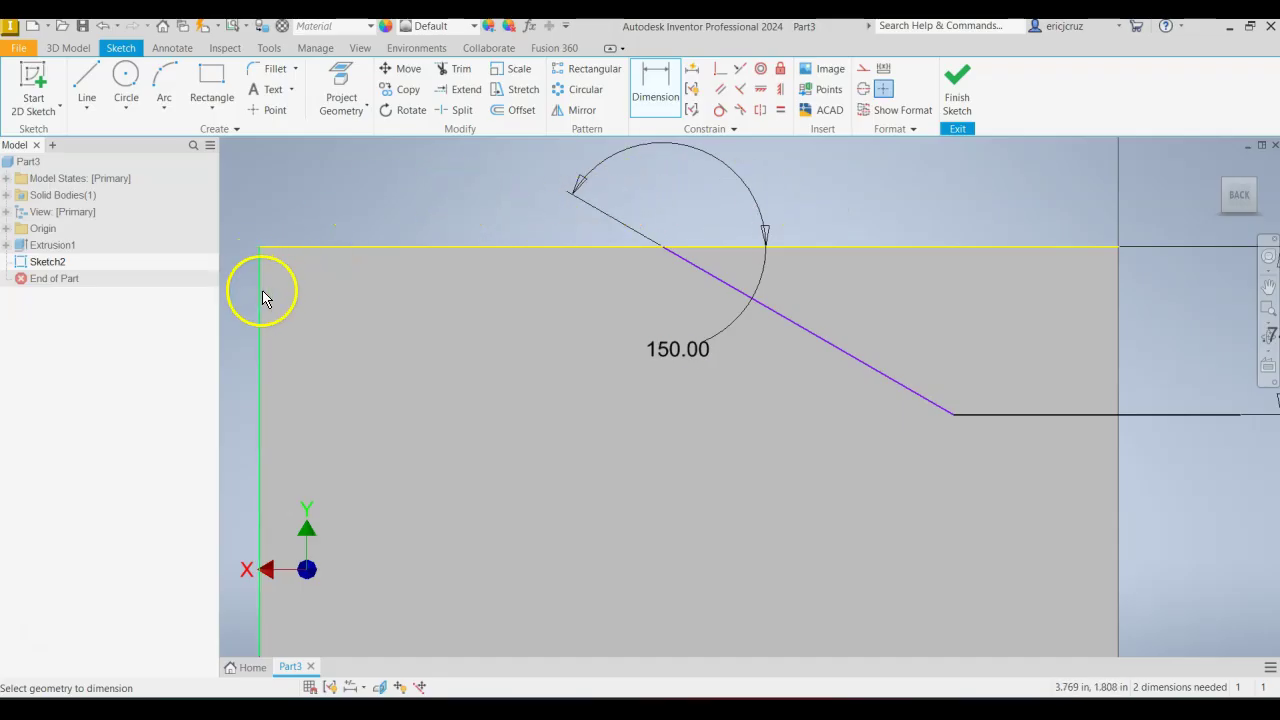
{"action": "left_click", "coordinate": [262, 327]}
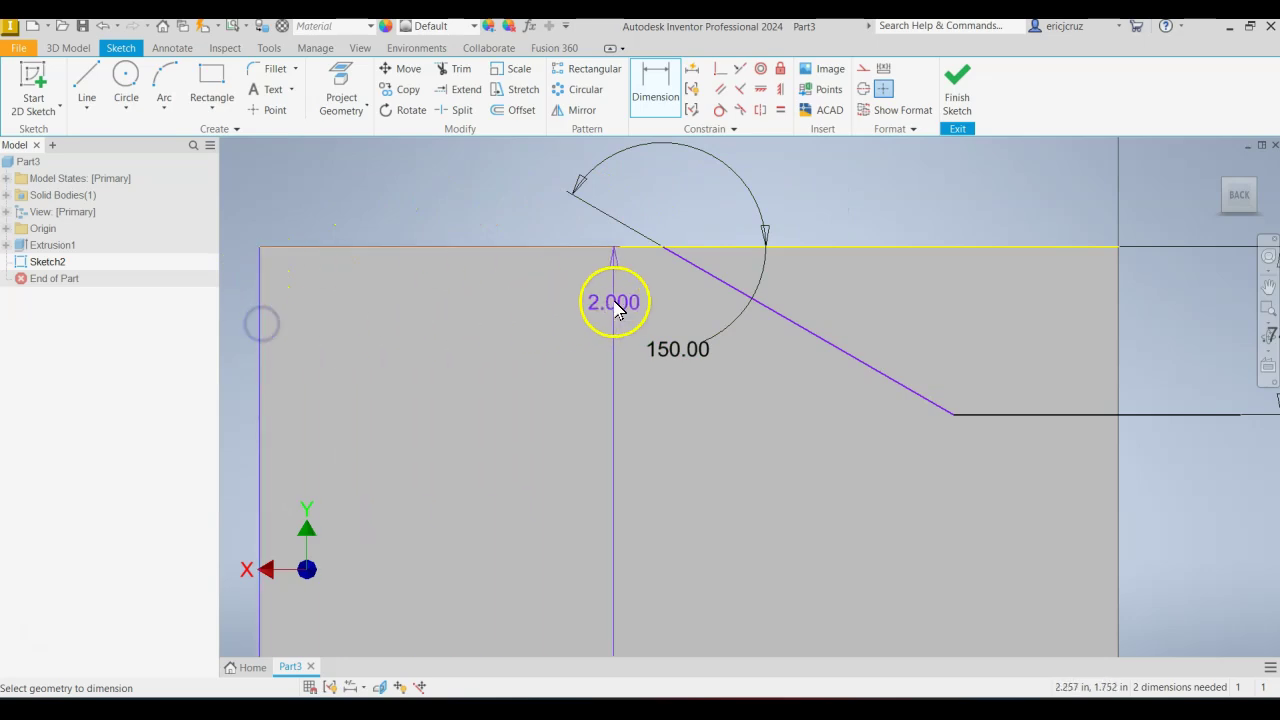
{"action": "left_click", "coordinate": [660, 248]}
{"action": "left_click", "coordinate": [458, 184]}
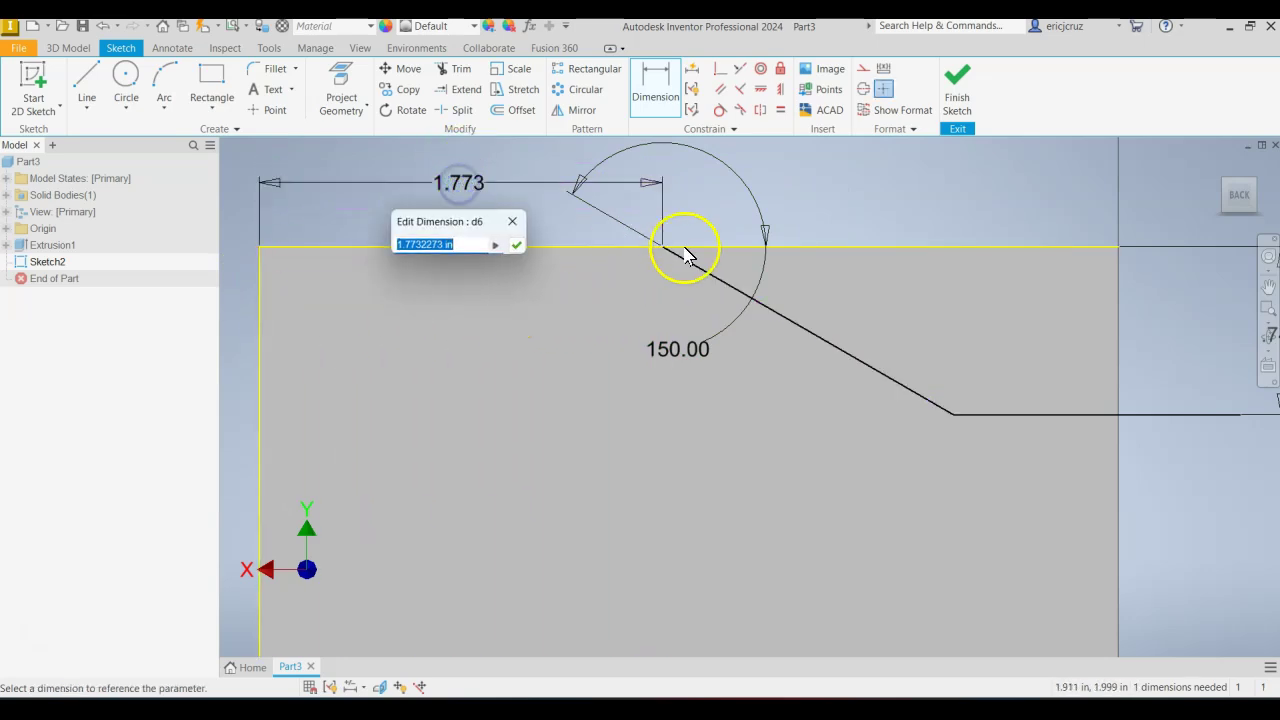
Recheck the drawing and set the slanted line's horizontal offset from the block's side edge to 1.12+.74 in.
{"action": "key", "text": "alt+Tab"}
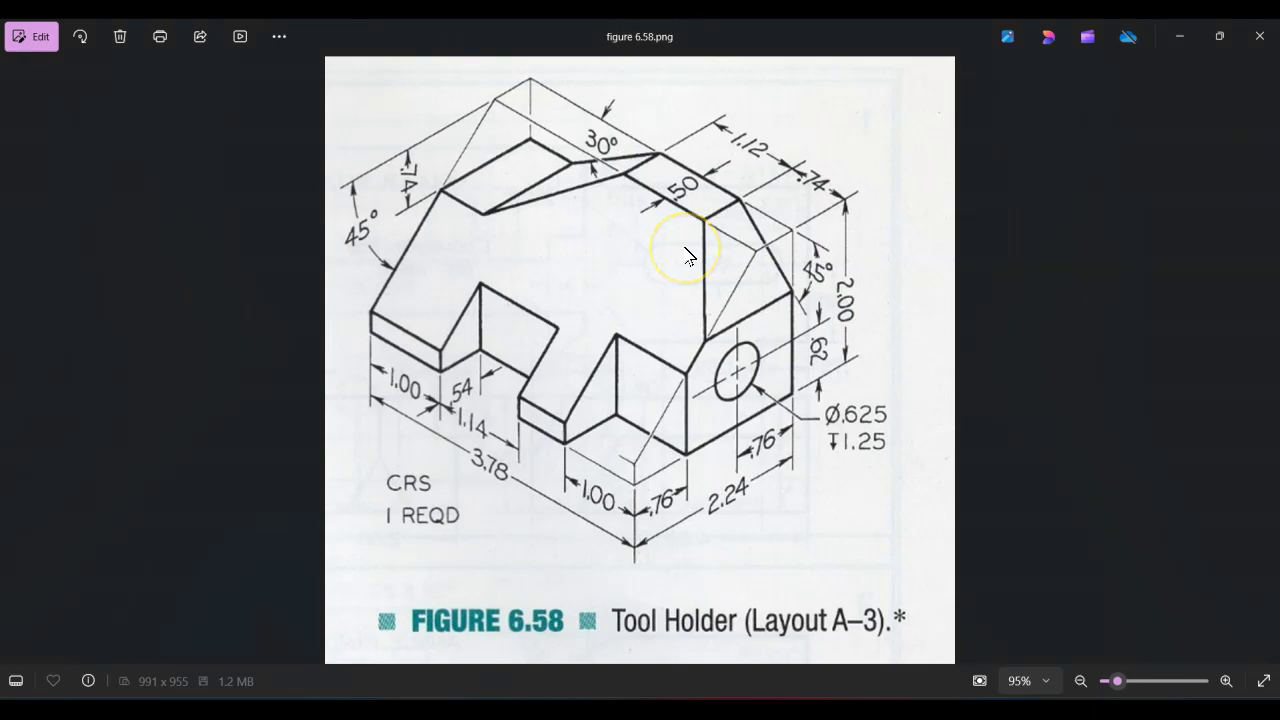
{"action": "key", "text": "alt+Tab"}
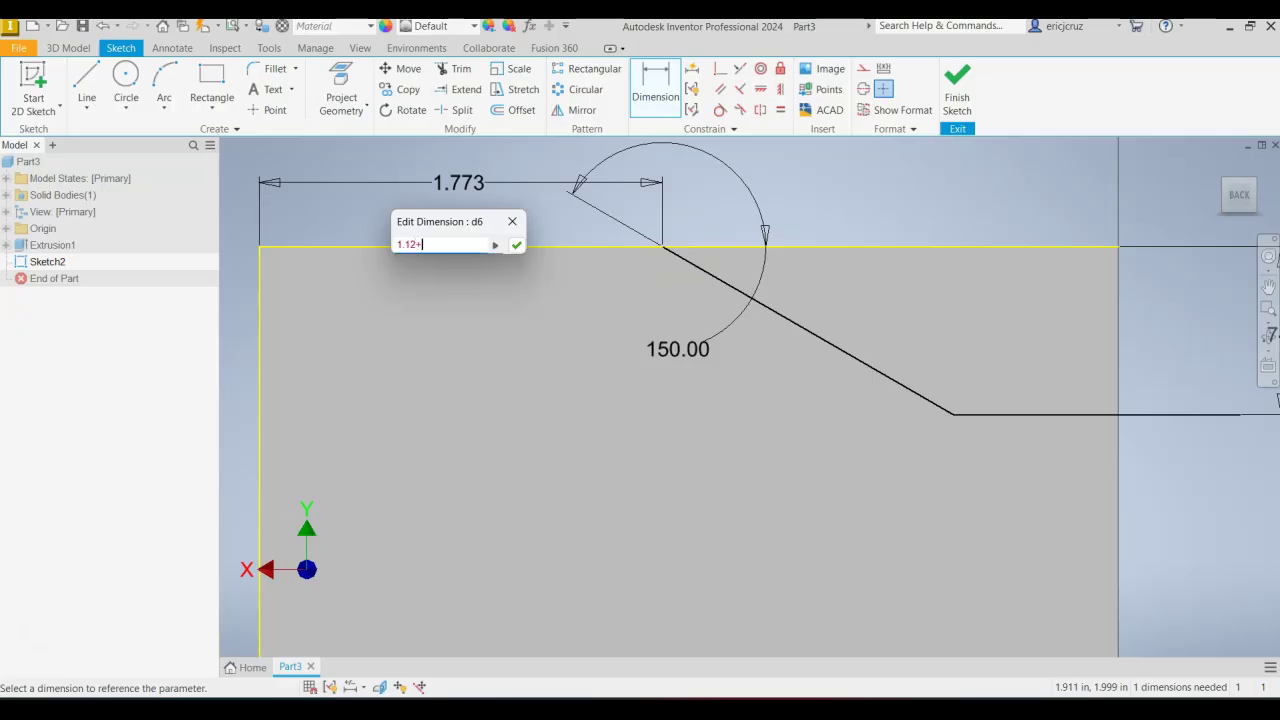
{"action": "key", "text": "alt+Tab"}
{"action": "key", "text": "alt+Tab"}
{"action": "key", "text": "Return"}
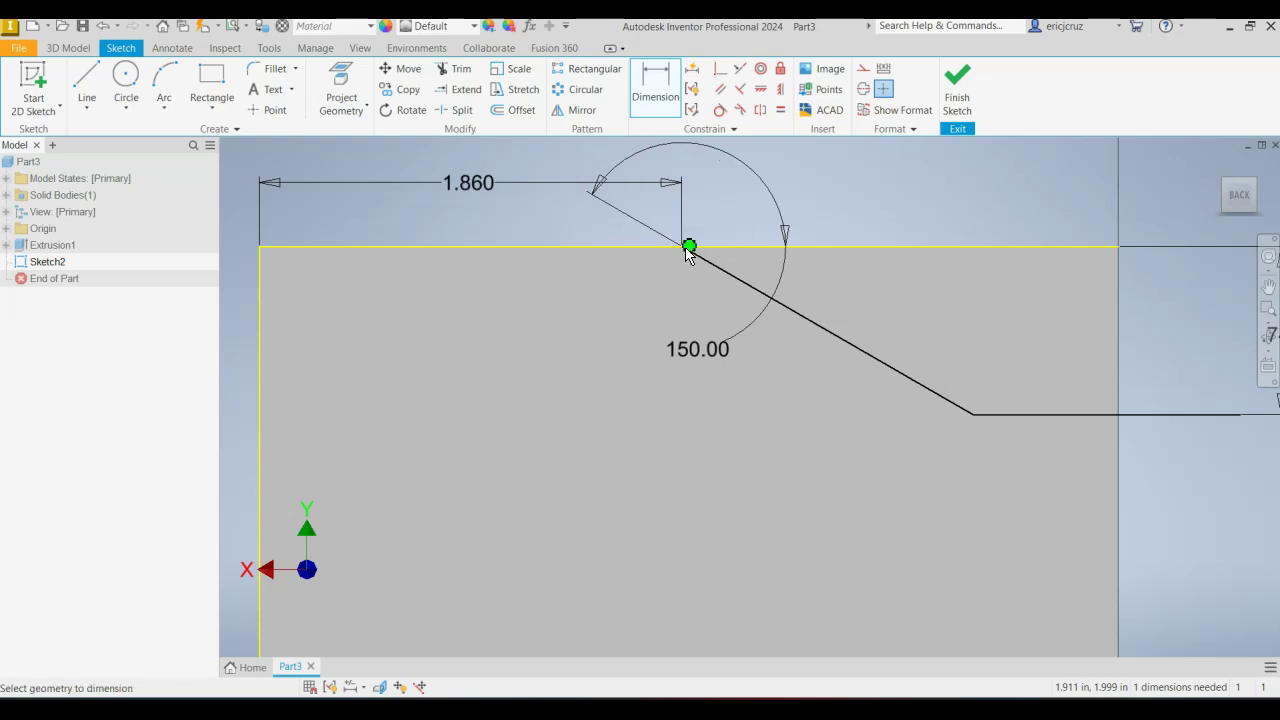
{"action": "scroll", "coordinate": [938, 408], "scroll_direction": "down", "scroll_amount": 2}
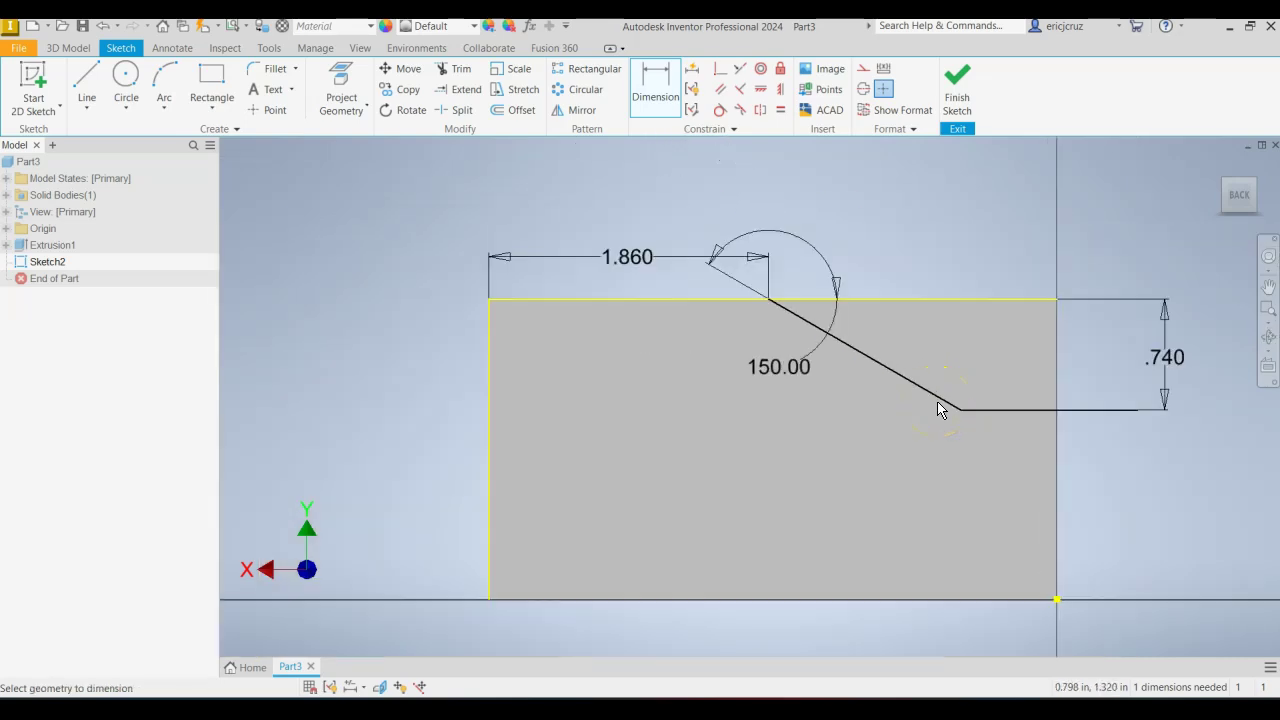
Try to trim the part of the horizontal line outside the block, and undo the edit.
{"action": "left_click", "coordinate": [776, 302]}
{"action": "left_click", "coordinate": [457, 69]}
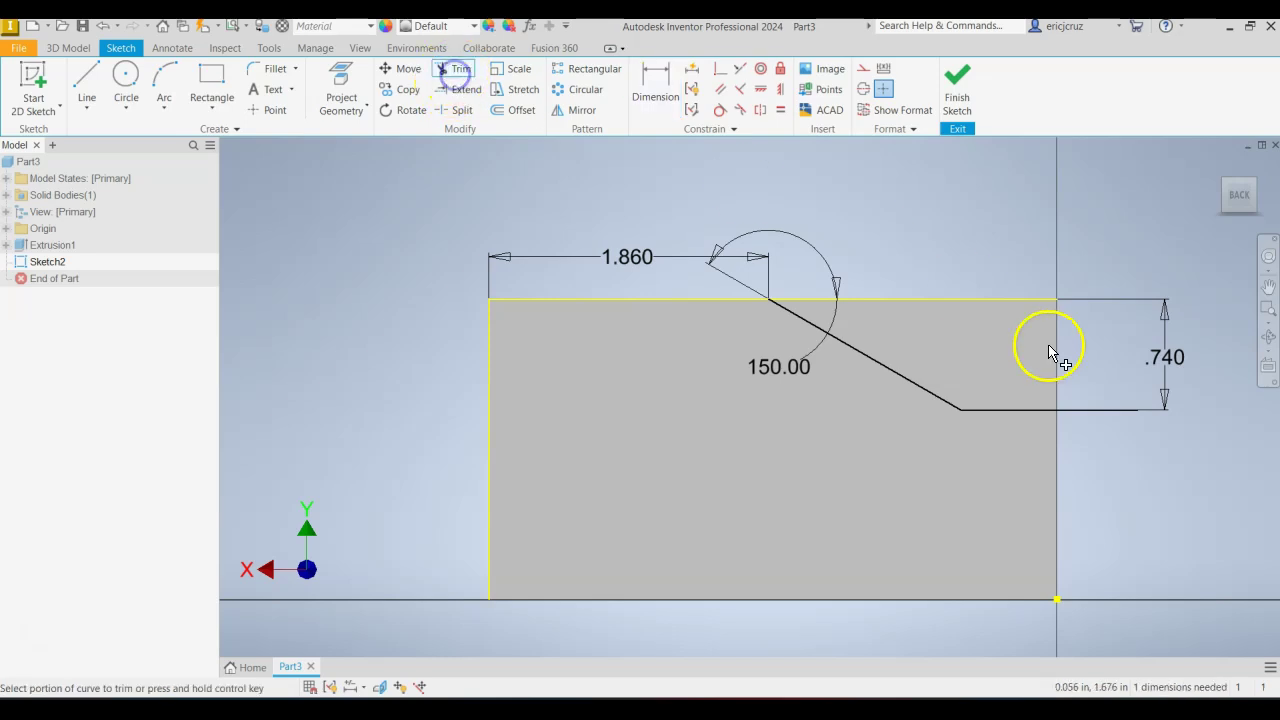
{"action": "left_click", "coordinate": [1079, 395]}
{"action": "key", "text": "ctrl+z"}
Project the back face's edges into the sketch and trim the horizontal line's overhang beyond the origin-side edge.
{"action": "middle_click_drag", "start_coordinate": [1104, 347], "coordinate": [1036, 354]}
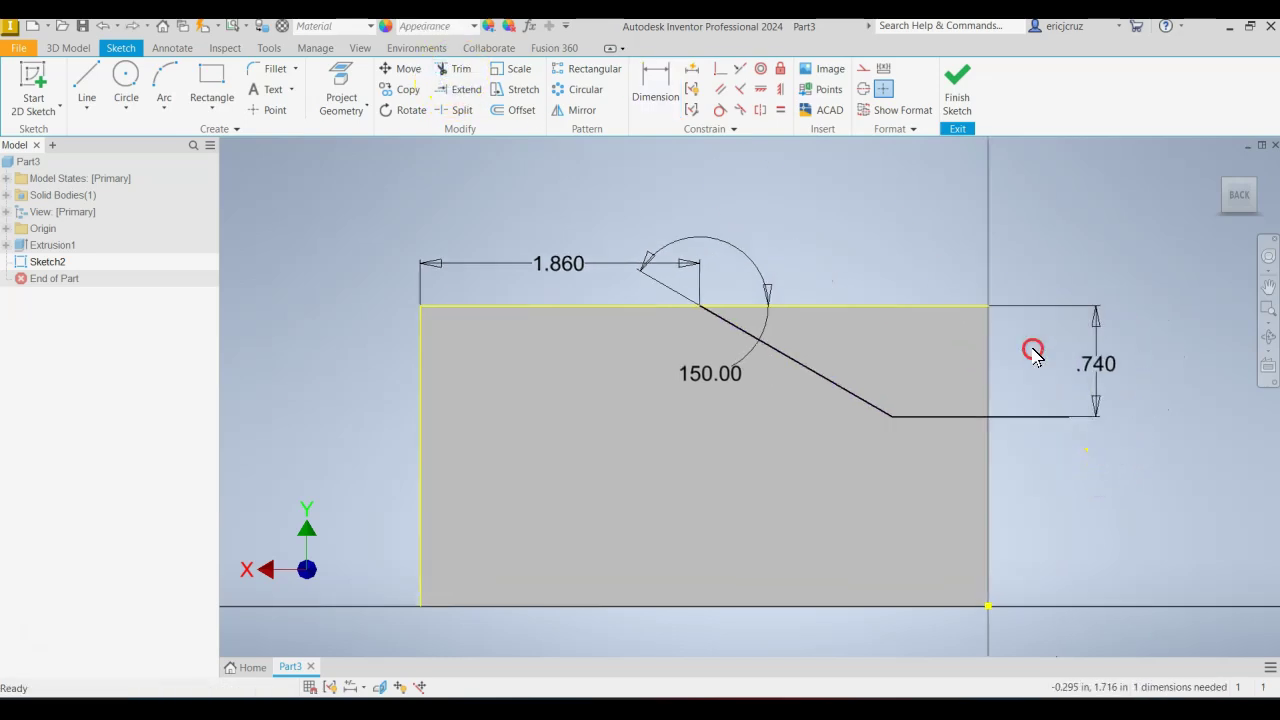
{"action": "left_click", "coordinate": [341, 90]}
{"action": "left_click", "coordinate": [963, 351]}
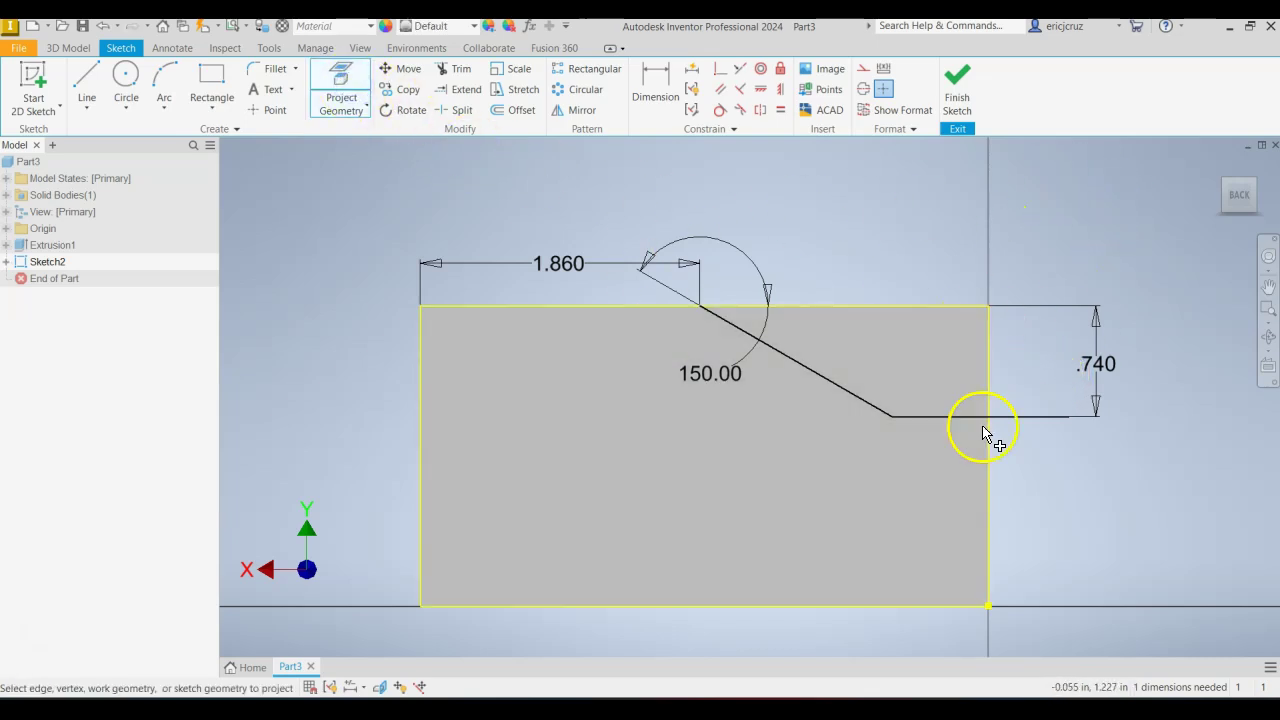
{"action": "left_click", "coordinate": [456, 70]}
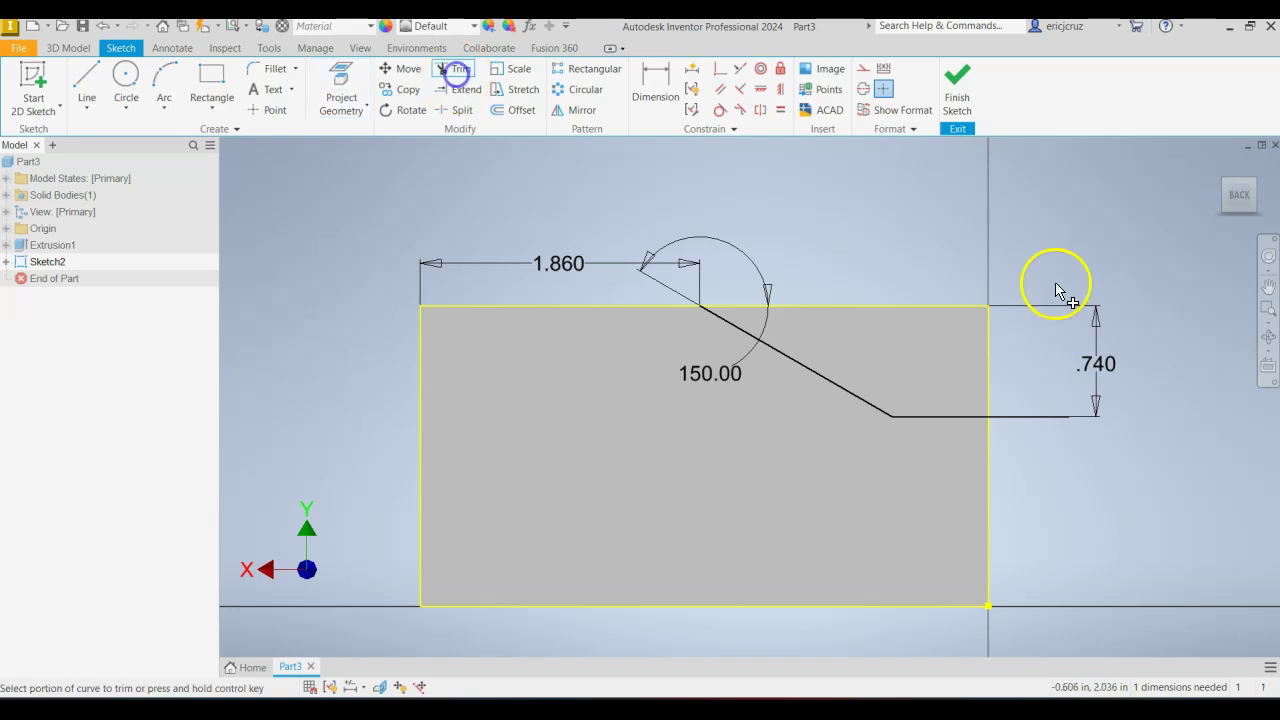
{"action": "left_click", "coordinate": [1035, 416]}
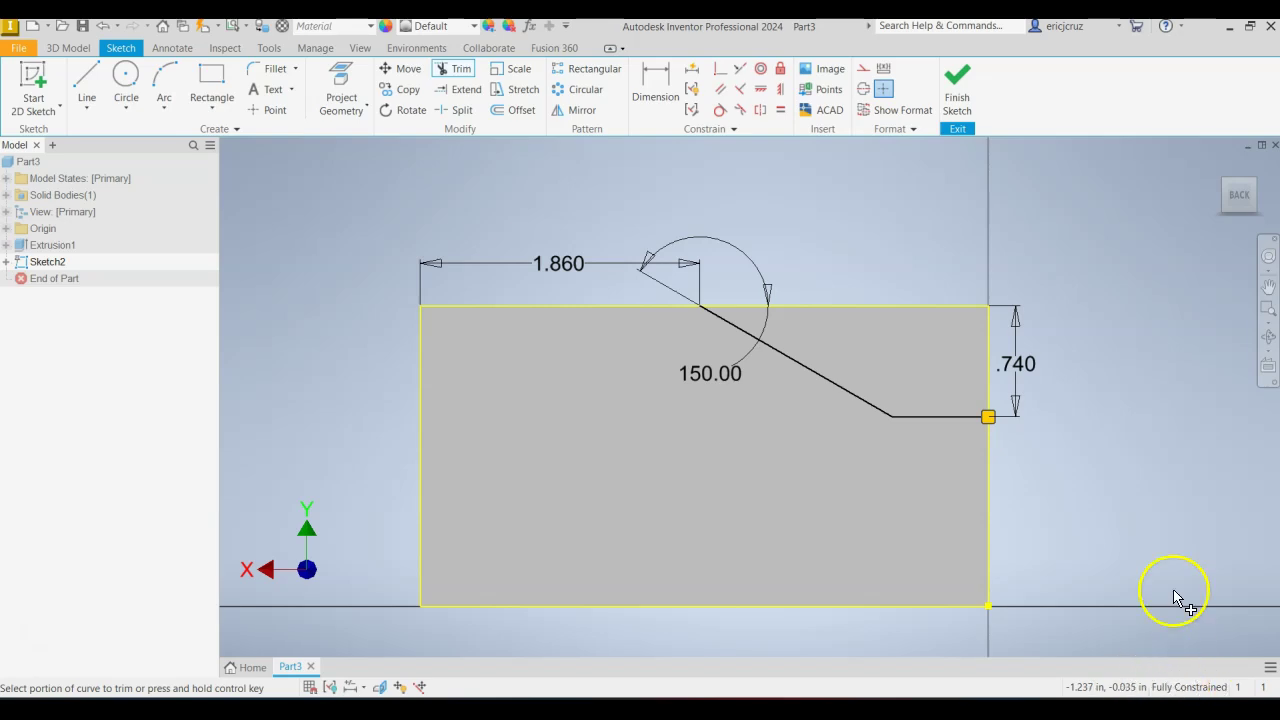
Finish the sketch and extrude the upper corner profile as a 2.24 in cut through the block.
{"action": "left_click", "coordinate": [957, 85]}
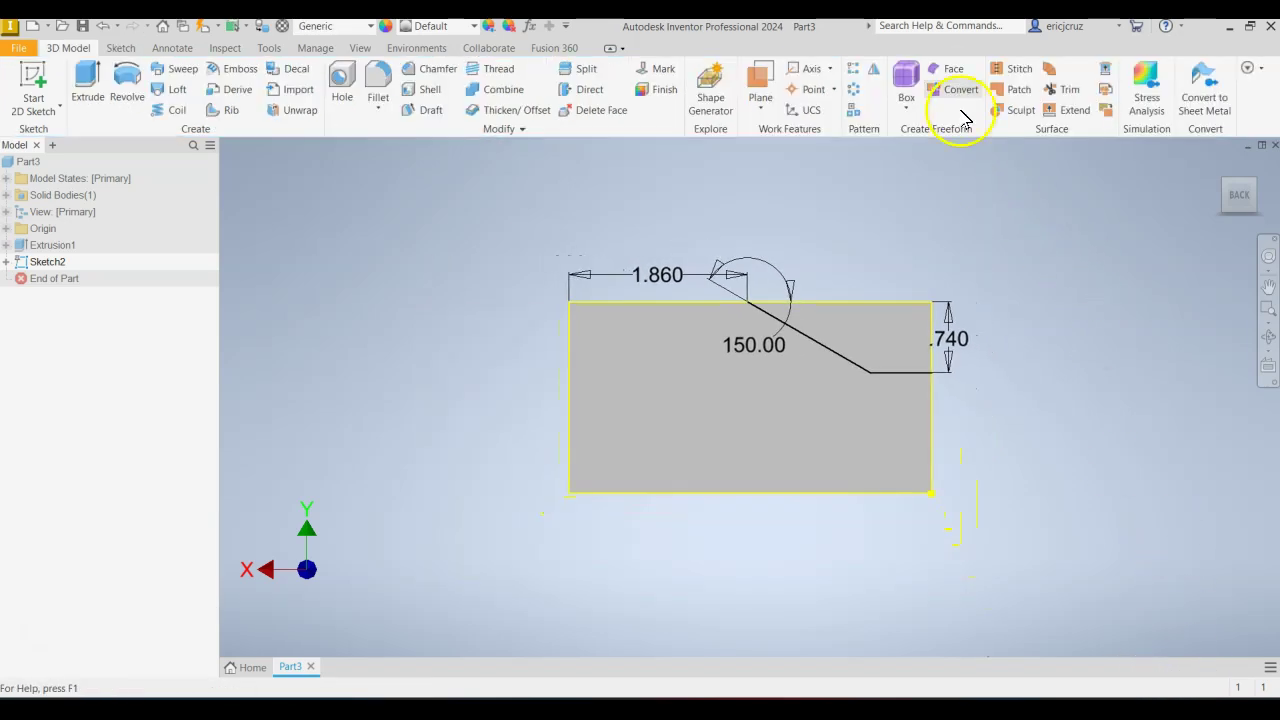
{"action": "left_click", "coordinate": [1224, 188]}
{"action": "left_click", "coordinate": [76, 84]}
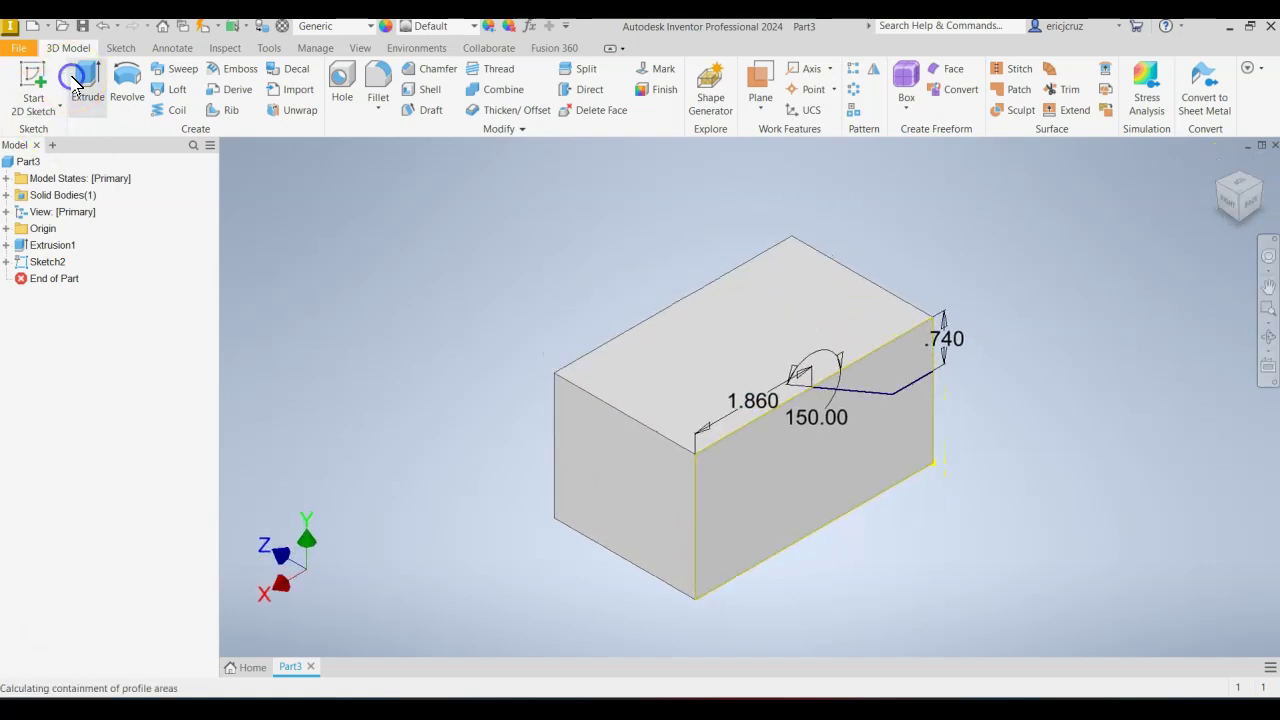
{"action": "left_click", "coordinate": [994, 368]}
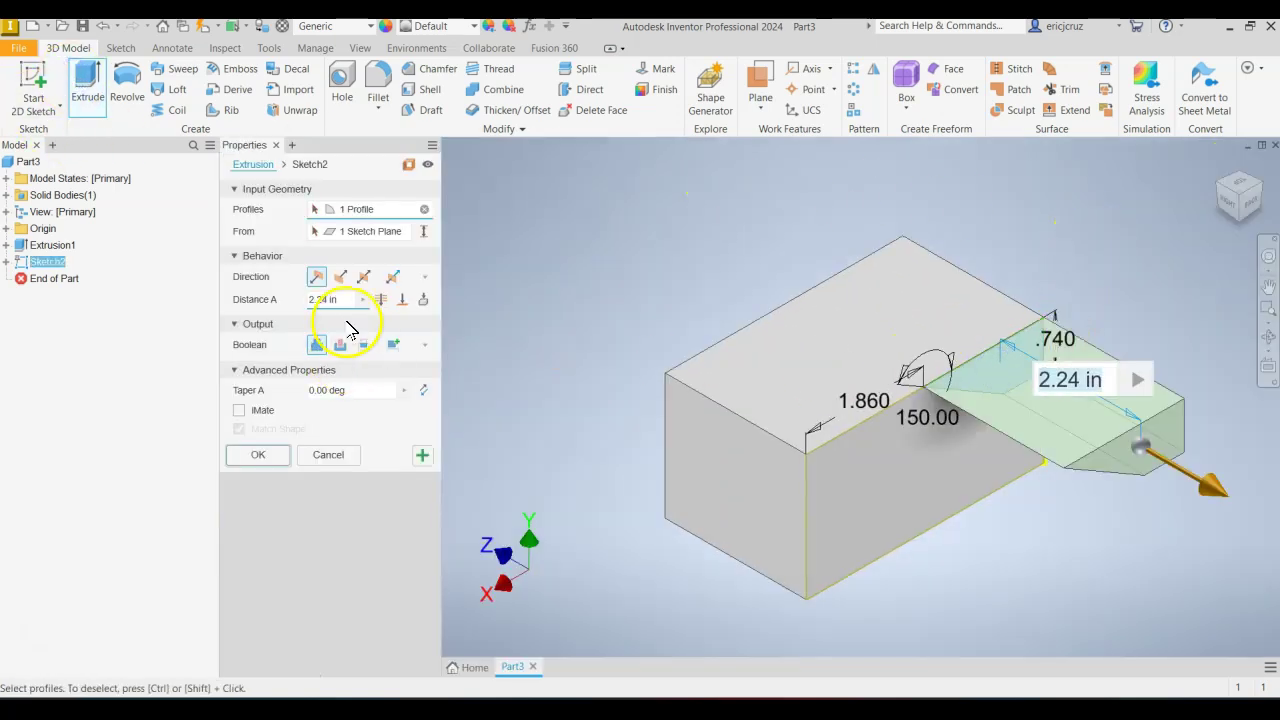
{"action": "left_click", "coordinate": [340, 344]}
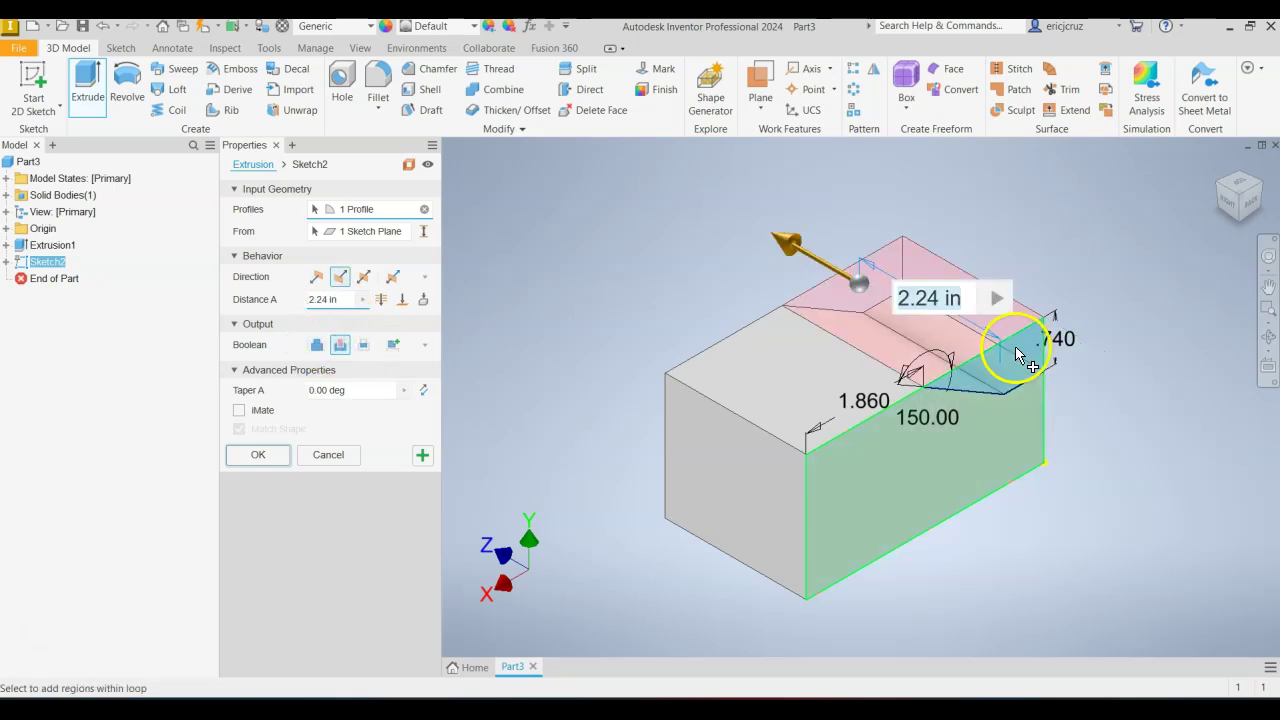
{"action": "left_click", "coordinate": [258, 455]}
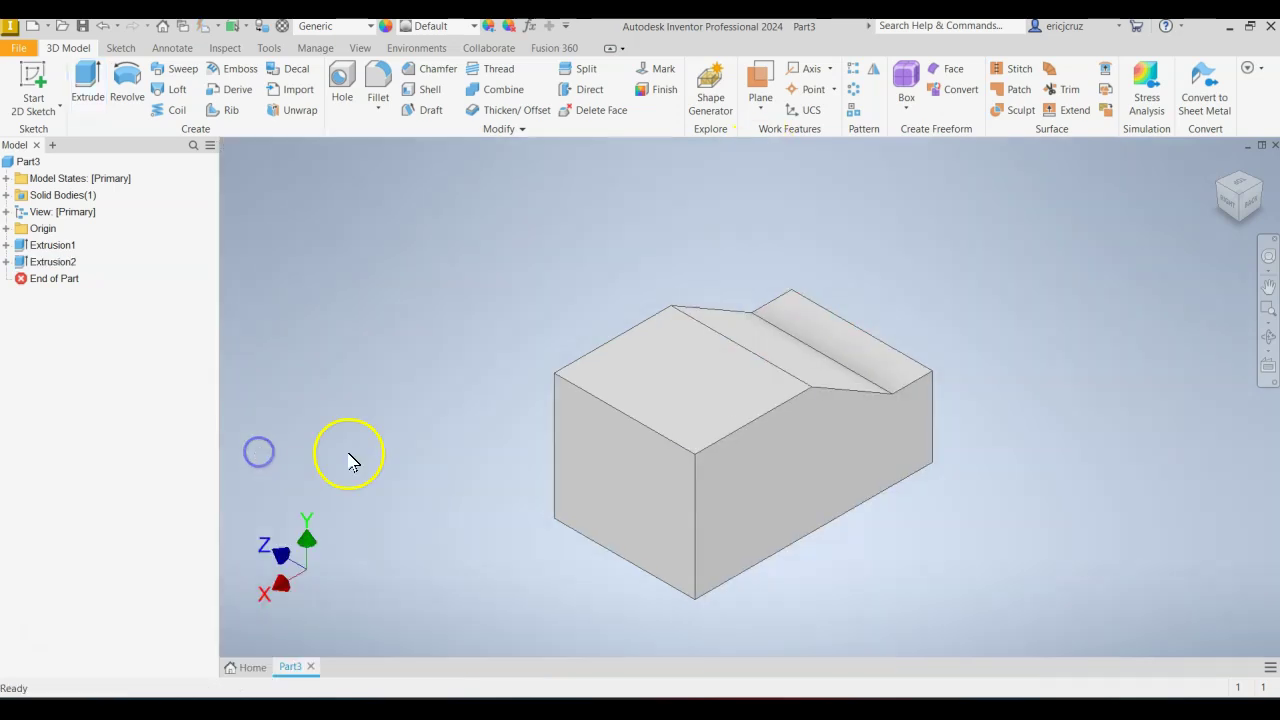
Compare the part with the tool holder drawing and start a new sketch on the block's back face.
{"action": "left_click", "coordinate": [1218, 170]}
{"action": "key", "text": "alt+Tab"}
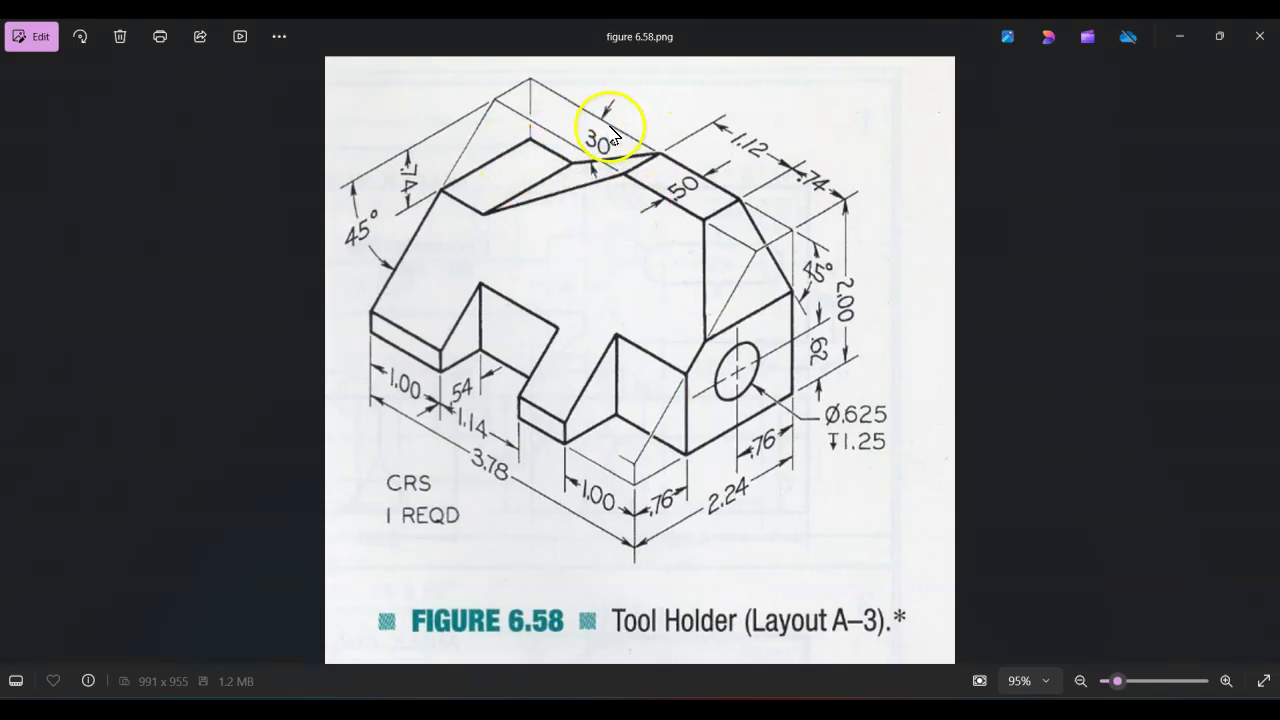
{"action": "key", "text": "alt+Tab"}
{"action": "key", "text": "alt+Tab"}
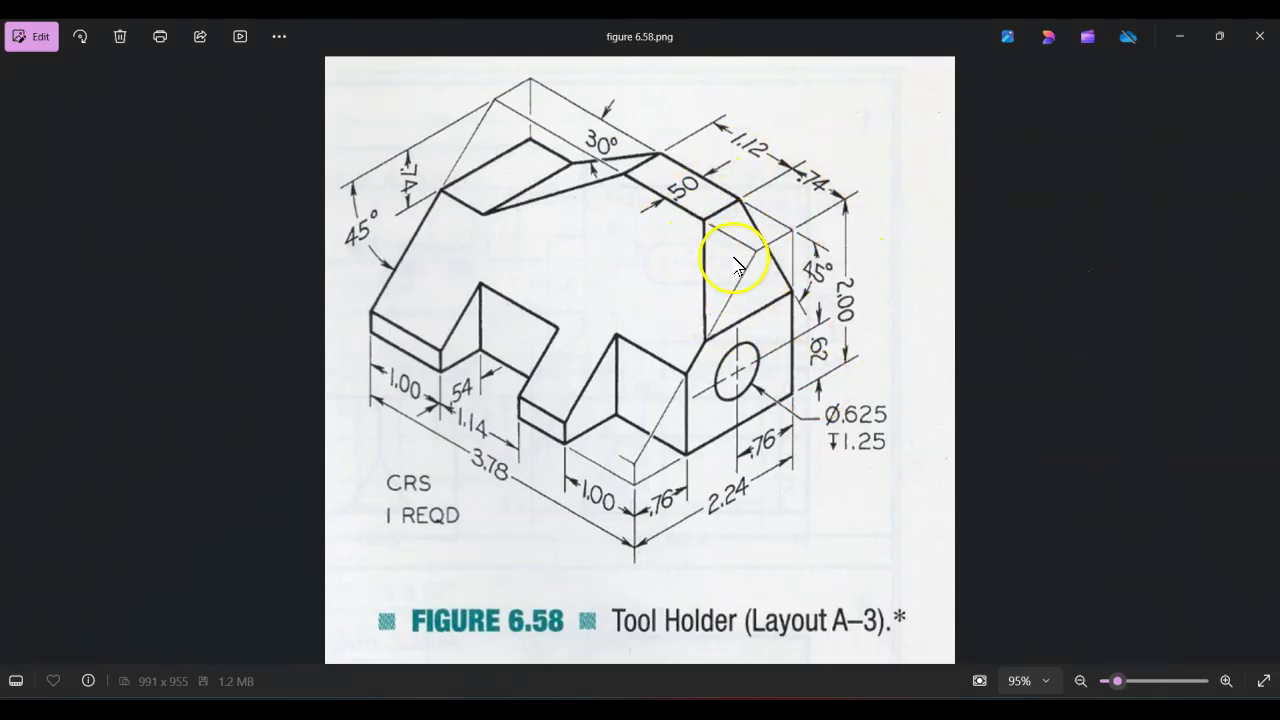
{"action": "key", "text": "alt+Tab"}
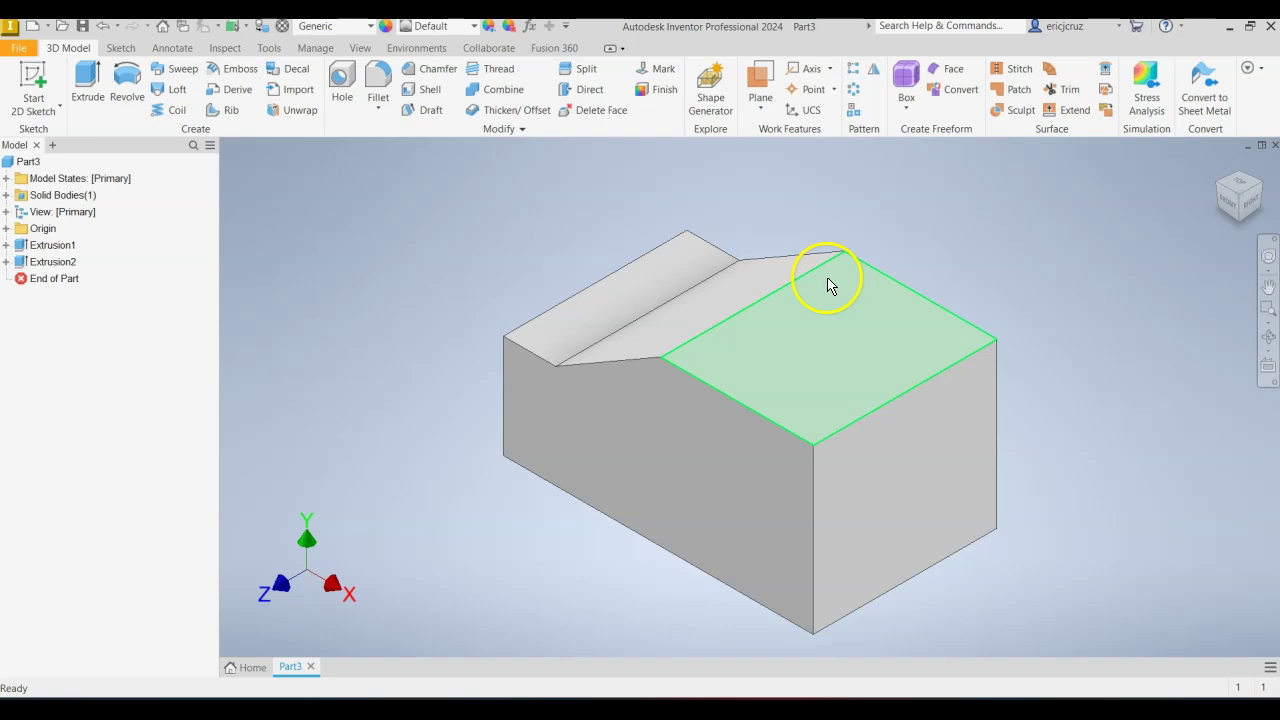
{"action": "left_click", "coordinate": [1262, 194]}
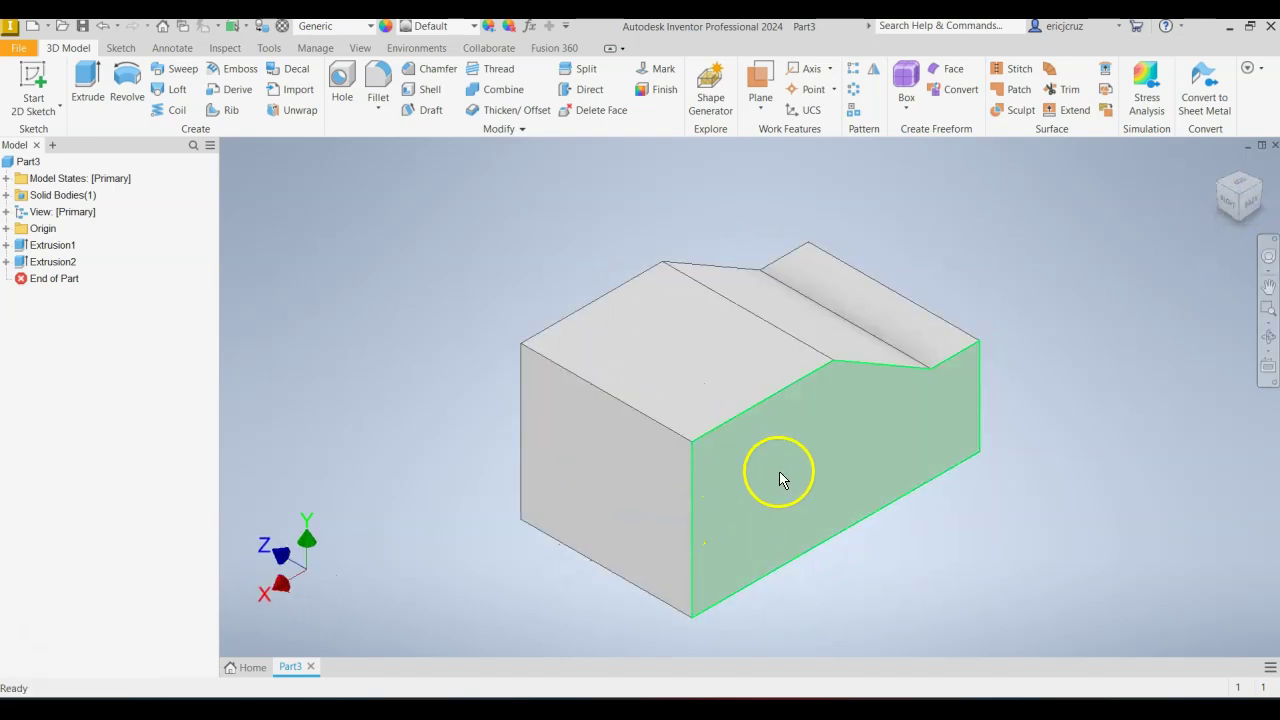
{"action": "right_click", "coordinate": [781, 478]}
{"action": "left_click", "coordinate": [789, 515]}
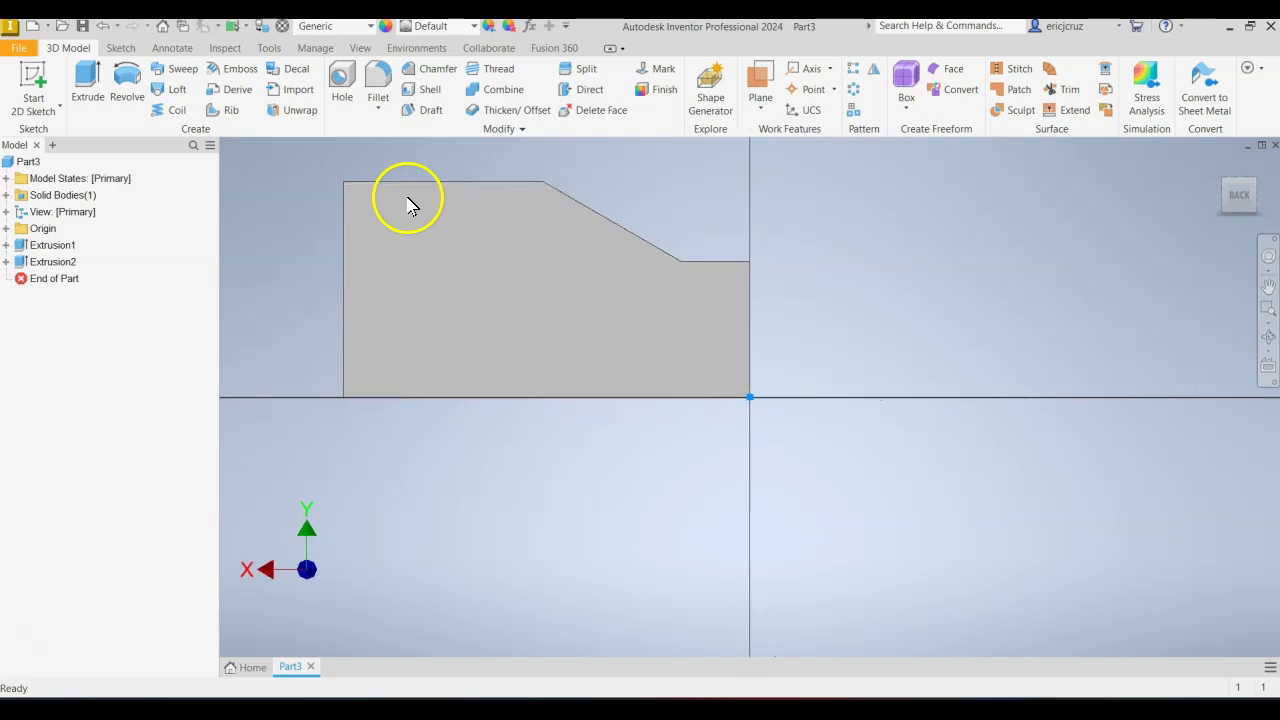
Sketch a slanted line across the uncut upper corner, extending past the block's top and side edges.
{"action": "left_click", "coordinate": [86, 82]}
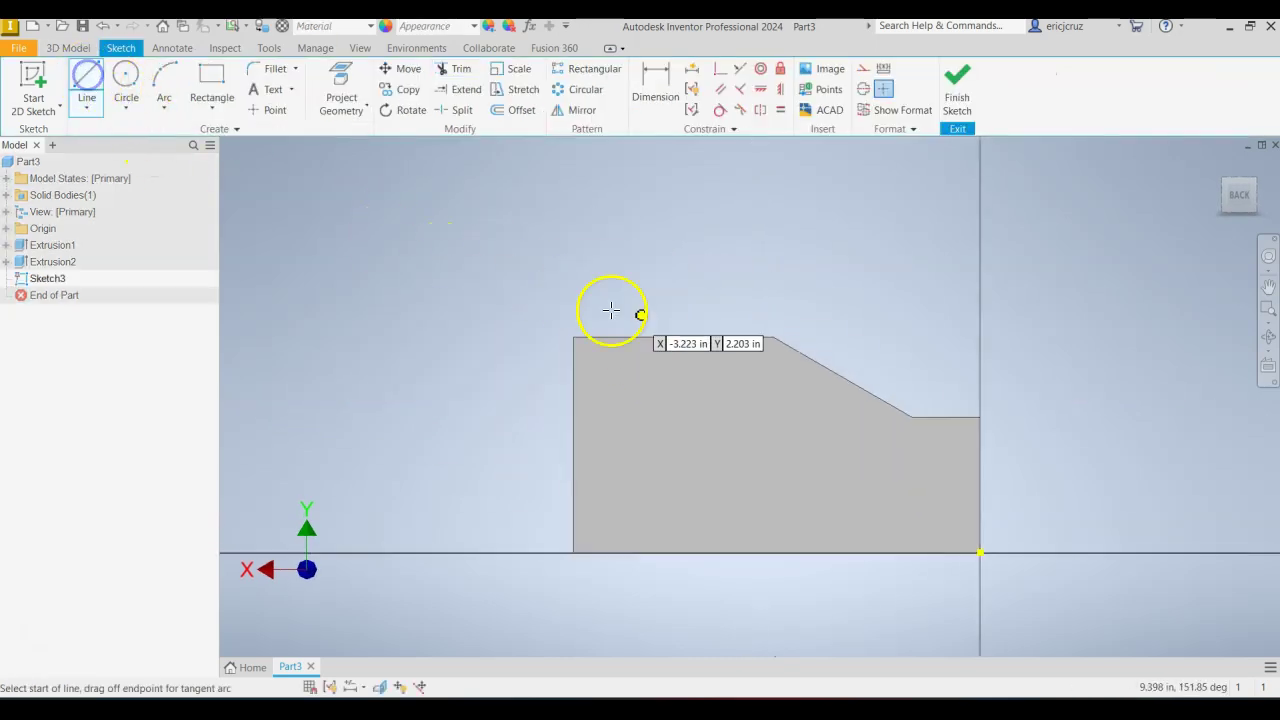
{"action": "left_click", "coordinate": [693, 298]}
{"action": "left_click", "coordinate": [489, 458]}
{"action": "key", "text": "Escape"}
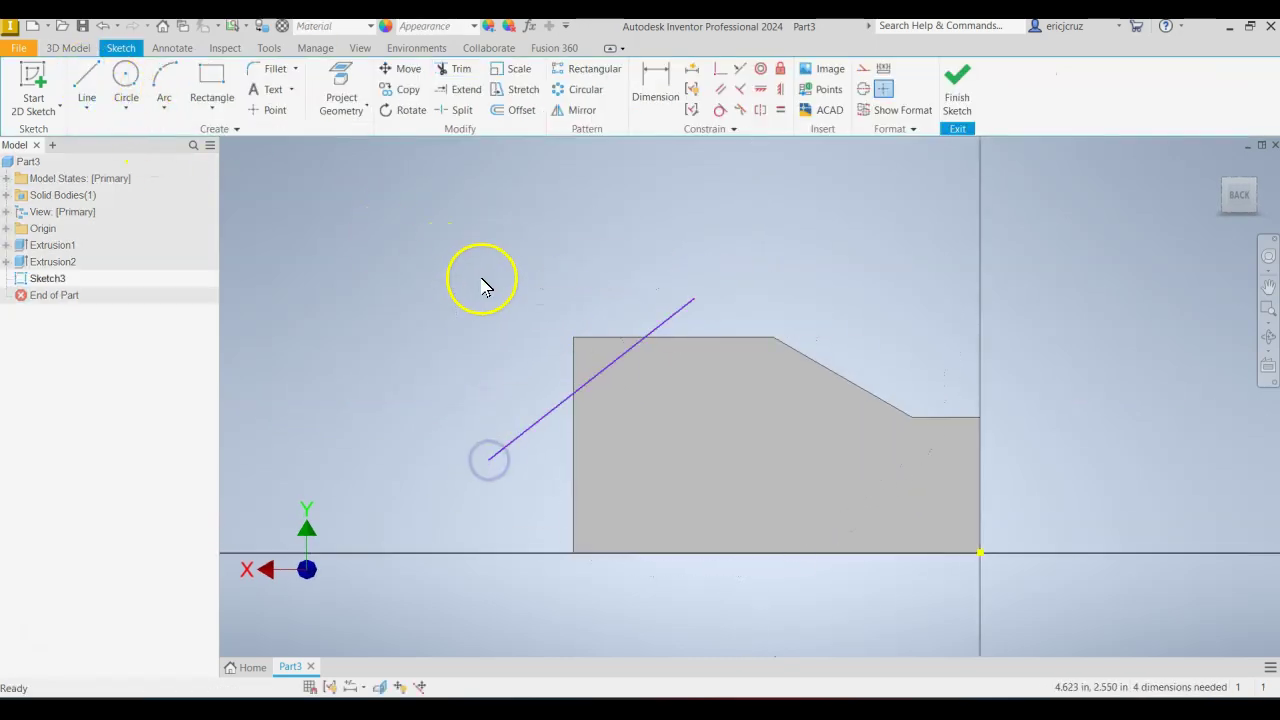
Project the outline of the back face into the new sketch.
{"action": "left_click", "coordinate": [341, 88]}
{"action": "left_click", "coordinate": [678, 457]}
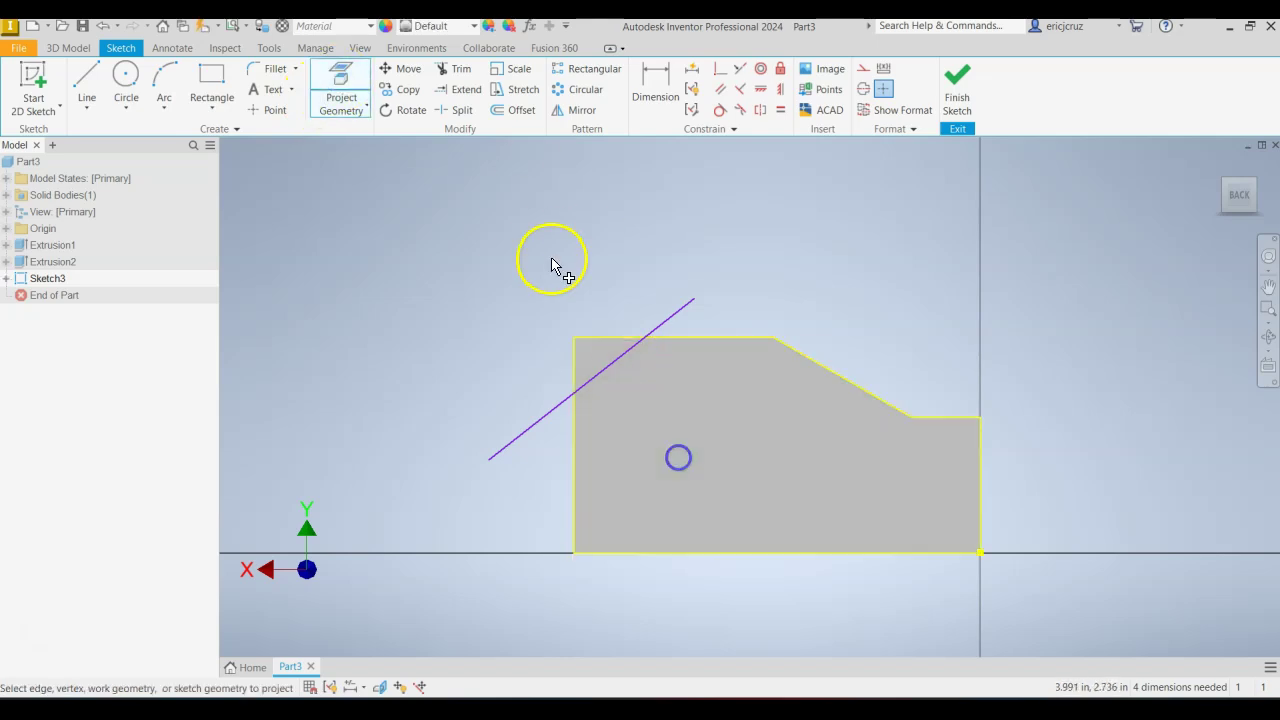
{"action": "scroll", "coordinate": [565, 330], "scroll_direction": "up", "scroll_amount": 3}
{"action": "middle_click_drag", "start_coordinate": [720, 509], "coordinate": [617, 386]}
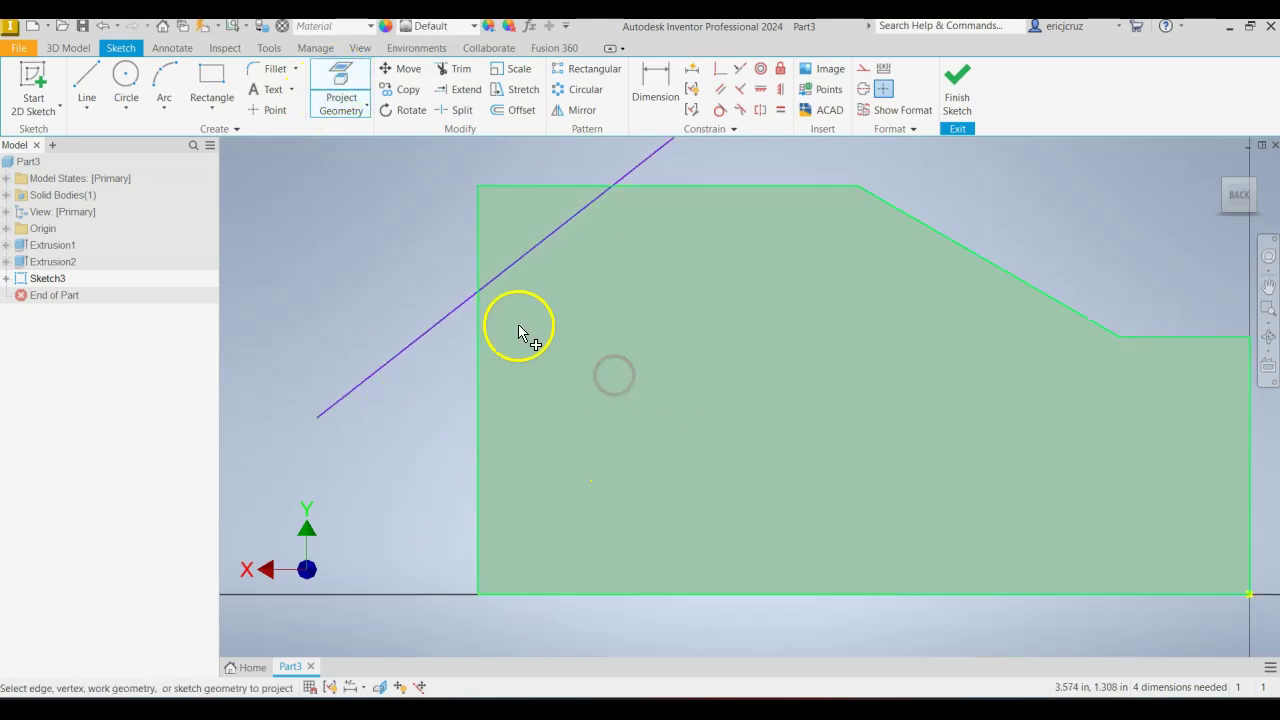
{"action": "key", "text": "Escape"}
Check the corner angle in the drawing and dimension the slanted line at 45° to the block's top edge.
{"action": "key", "text": "alt+Tab"}
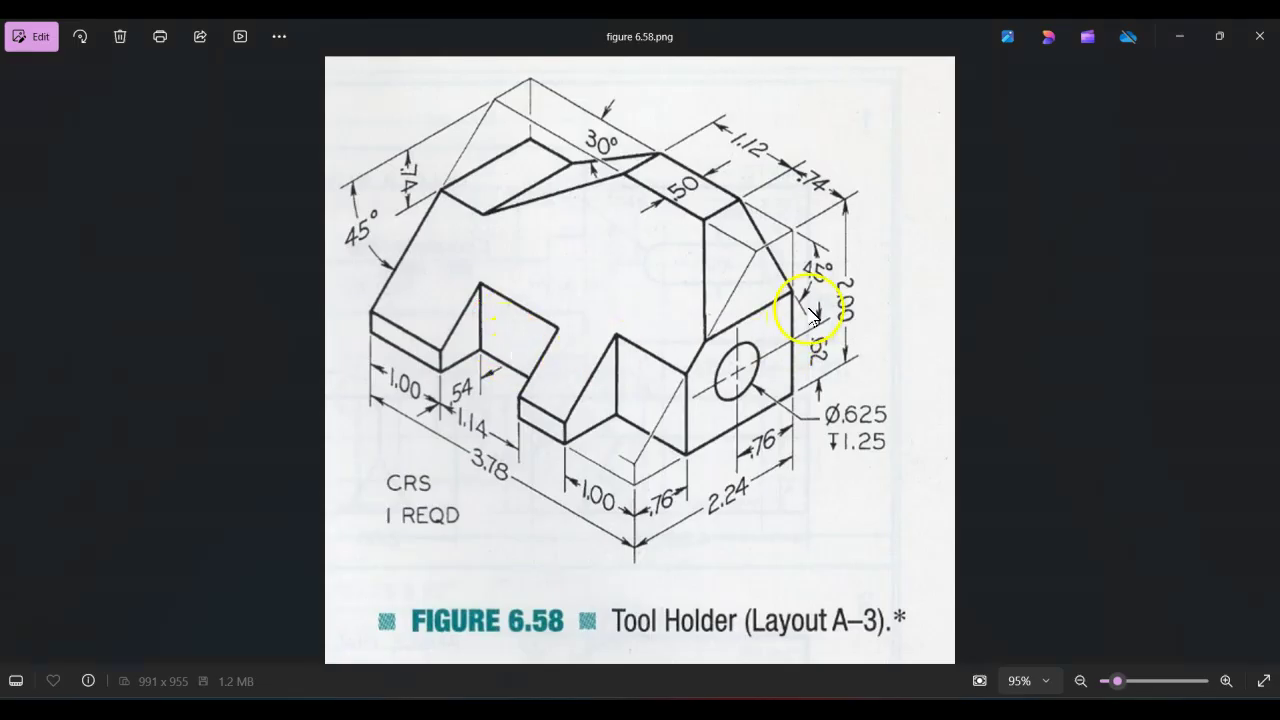
{"action": "key", "text": "alt+Tab"}
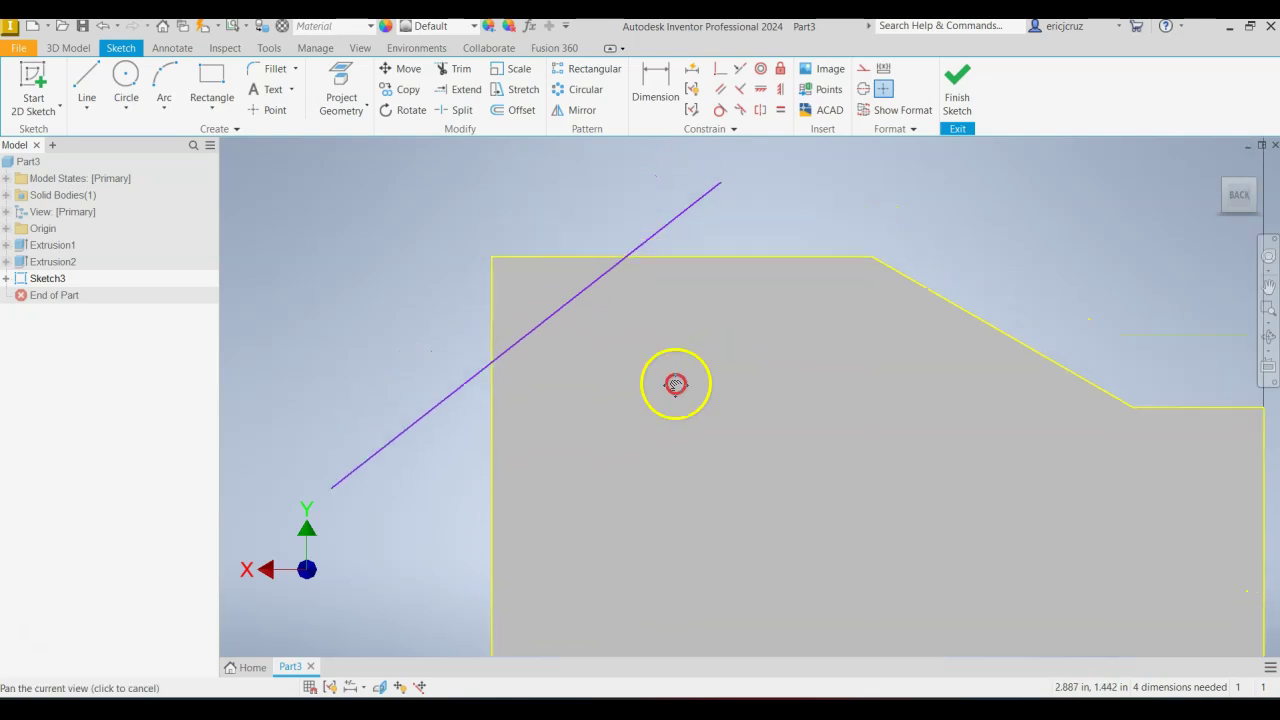
{"action": "left_click", "coordinate": [665, 97]}
{"action": "left_click", "coordinate": [566, 313]}
{"action": "left_click", "coordinate": [551, 371]}
{"action": "left_click", "coordinate": [537, 357]}
{"action": "left_click", "coordinate": [535, 348]}
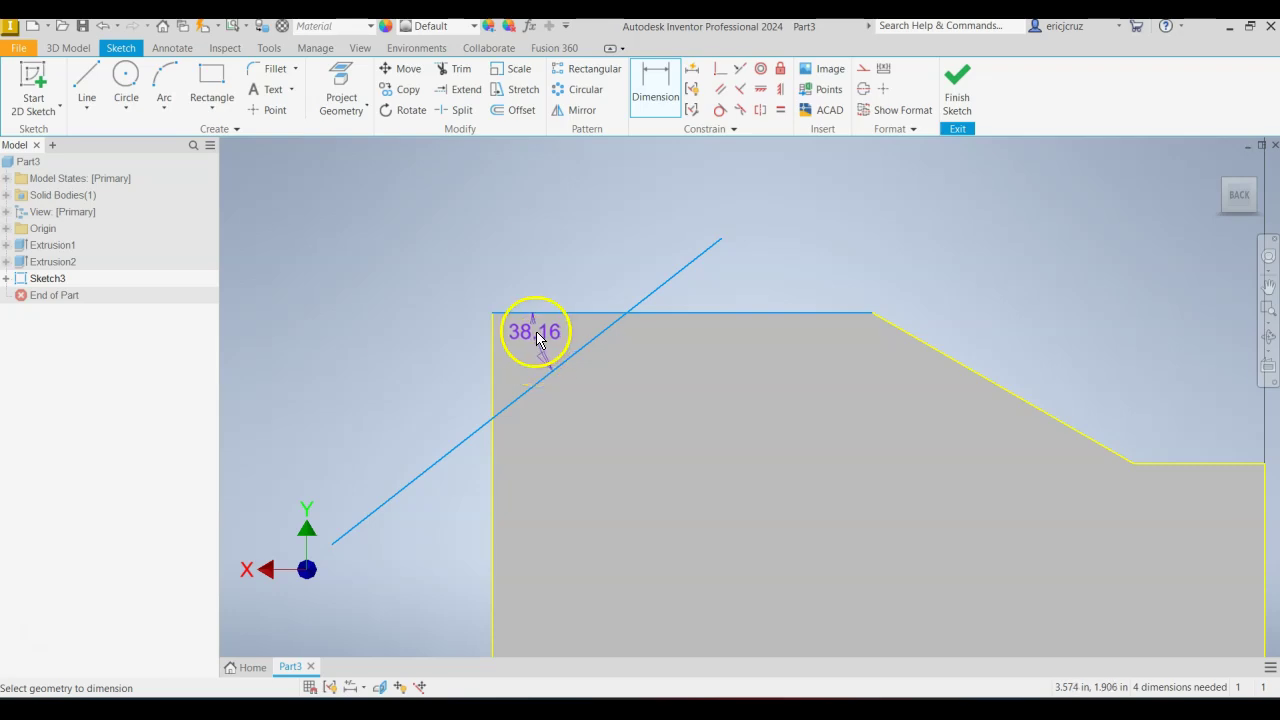
{"action": "type", "text": "45"}
{"action": "key", "text": "Return"}
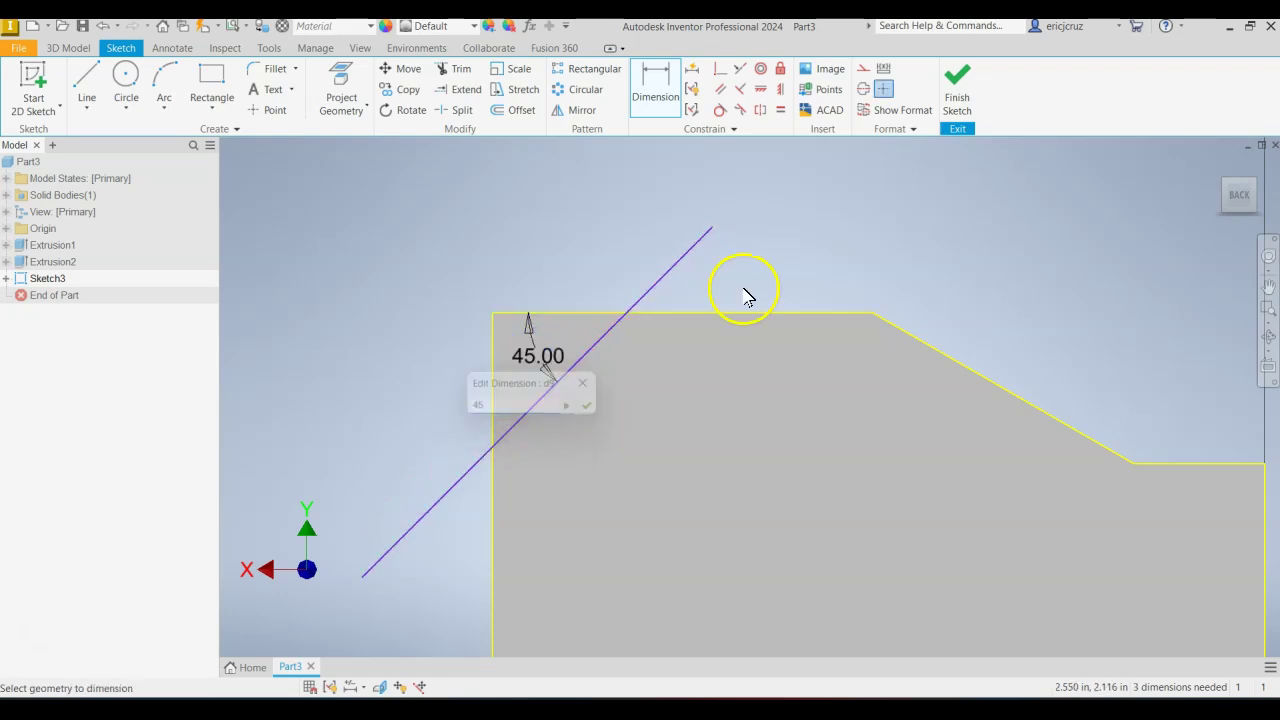
Check the drawing again and trim the parts of the 45° line that extend outside the block.
{"action": "key", "text": "alt+Tab"}
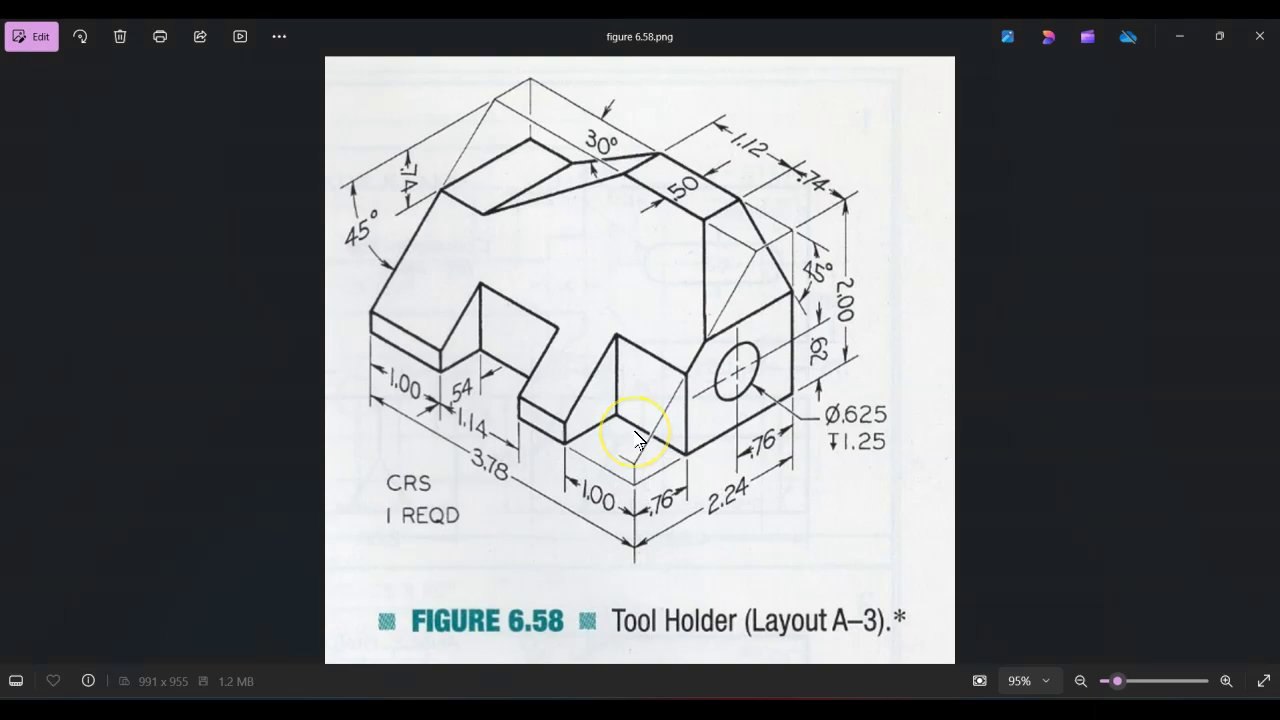
{"action": "key", "text": "alt+Tab"}
{"action": "left_click", "coordinate": [458, 69]}
{"action": "left_click_drag", "start_coordinate": [372, 468], "coordinate": [407, 598]}
Check the drawing and dimension the 45° line's upper end 0.74 in from the block's corner, and finish the sketch.
{"action": "key", "text": "alt+Tab"}
{"action": "key", "text": "alt+Tab"}
{"action": "left_click", "coordinate": [655, 92]}
{"action": "left_click", "coordinate": [492, 317]}
{"action": "left_click", "coordinate": [625, 313]}
{"action": "left_click", "coordinate": [590, 271]}
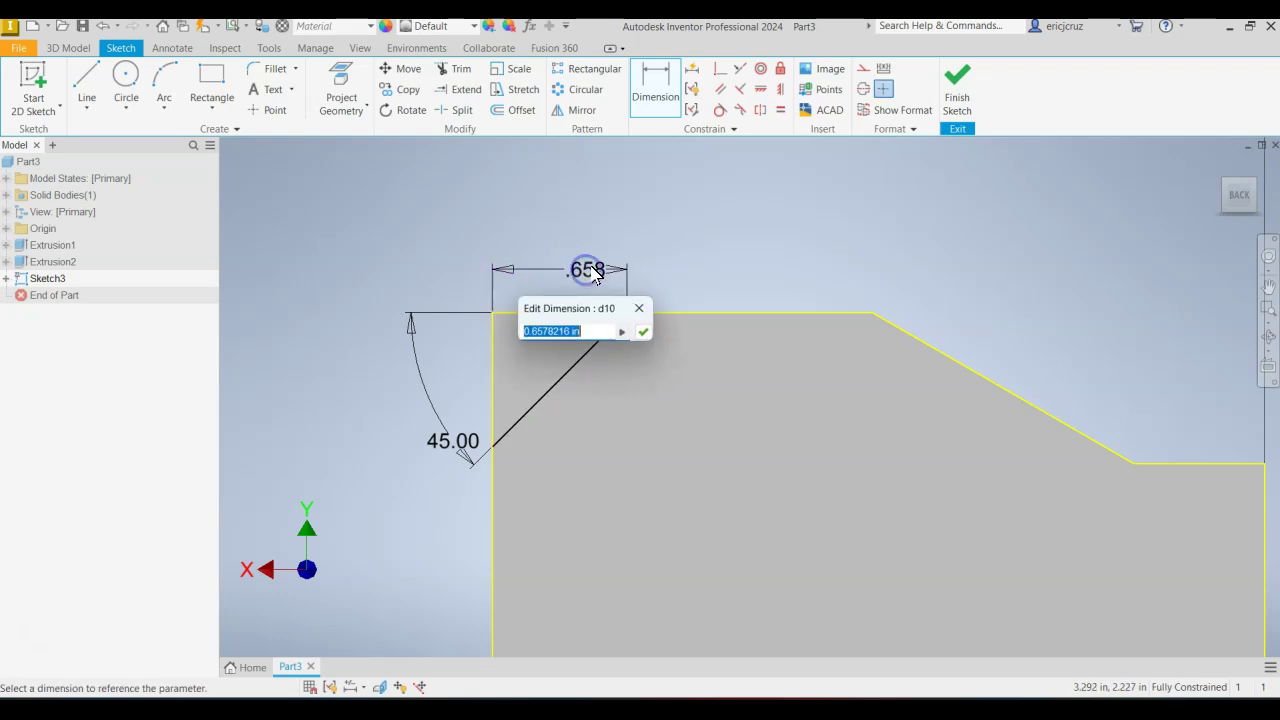
{"action": "key", "text": "Return"}
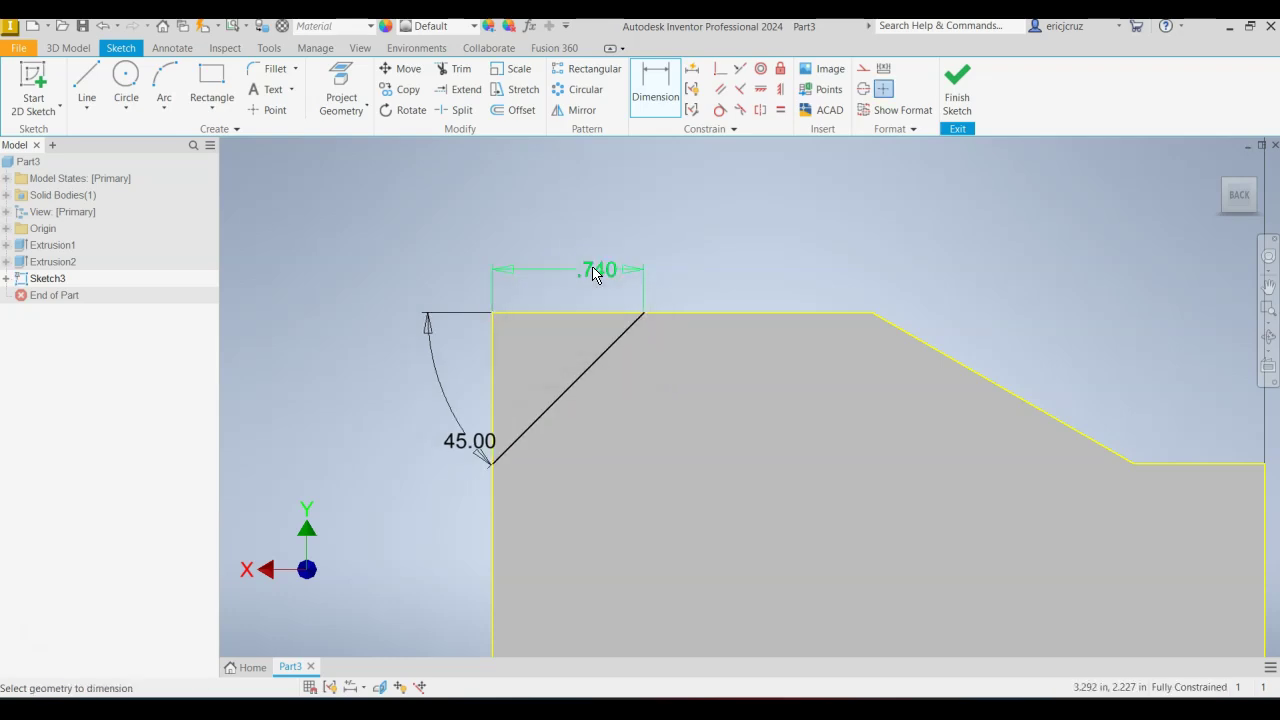
{"action": "key", "text": "alt+Tab"}
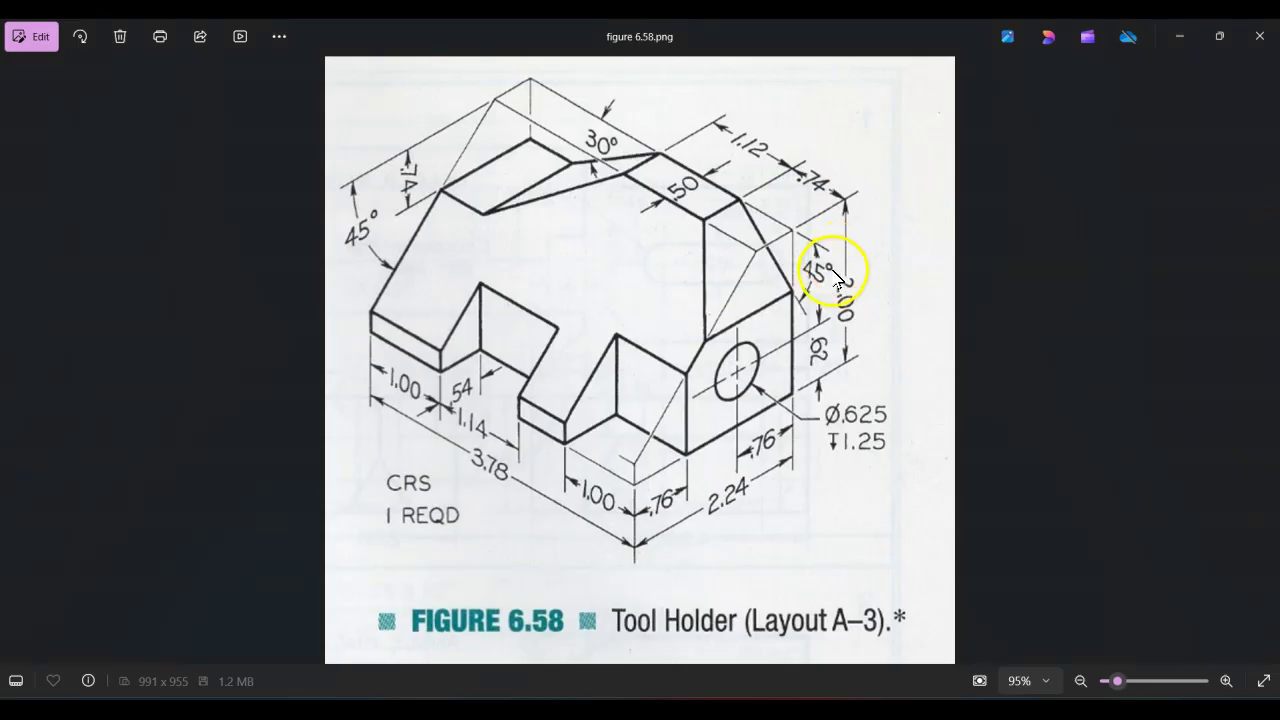
{"action": "key", "text": "alt+Tab"}
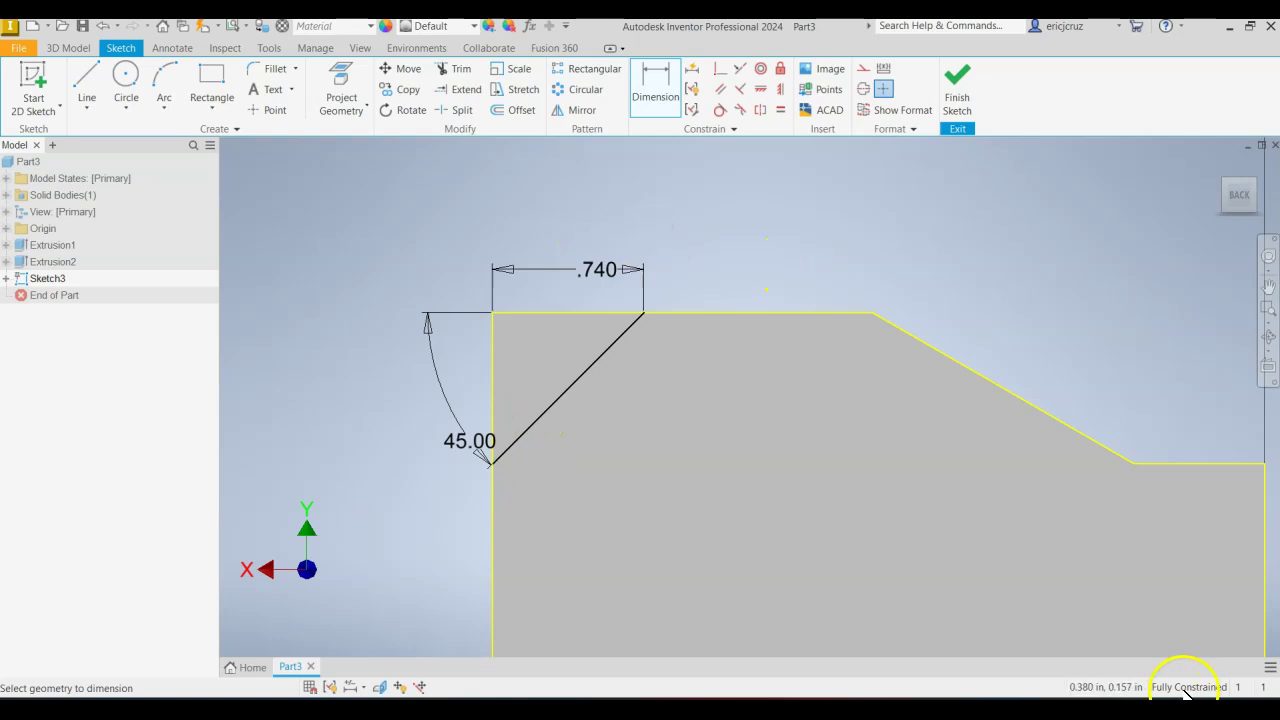
{"action": "left_click", "coordinate": [963, 85]}
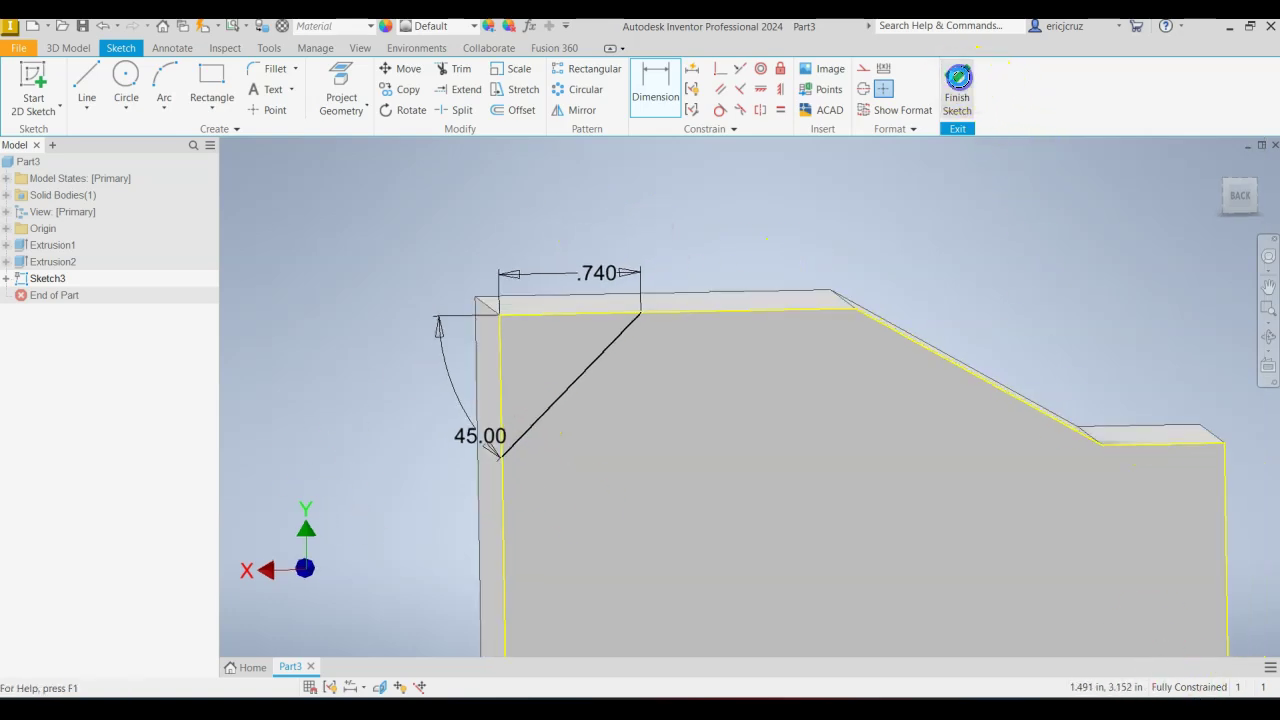
{"action": "left_click", "coordinate": [87, 88]}
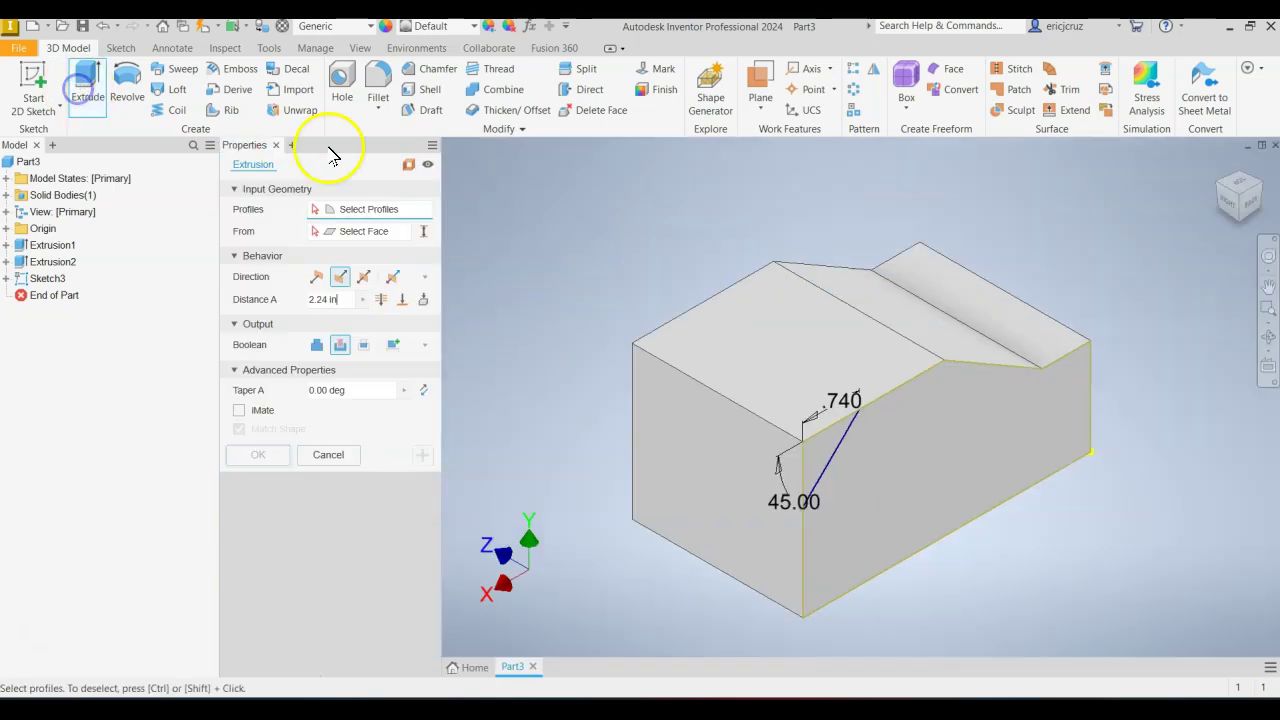
{"action": "left_click", "coordinate": [850, 487]}
{"action": "key", "text": "Escape"}
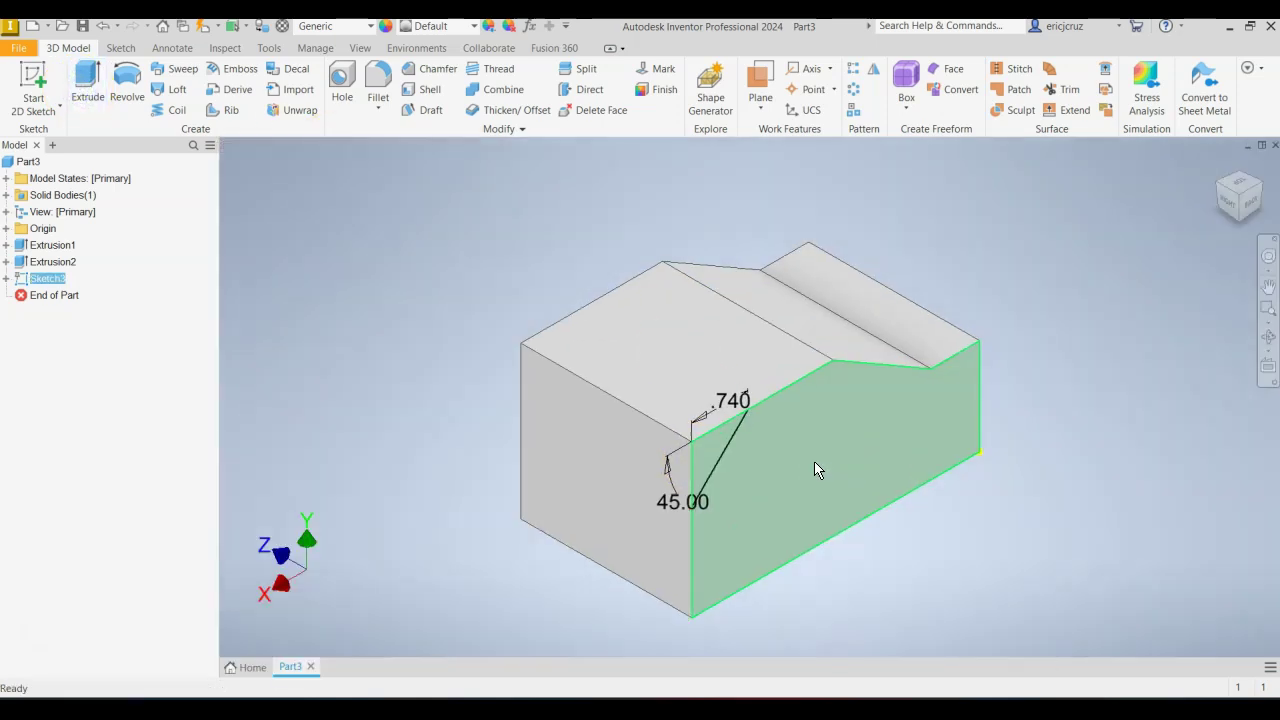
Cut away the triangular corner profile with a 2.24 in extrusion through the block's width.
{"action": "left_click", "coordinate": [82, 88]}
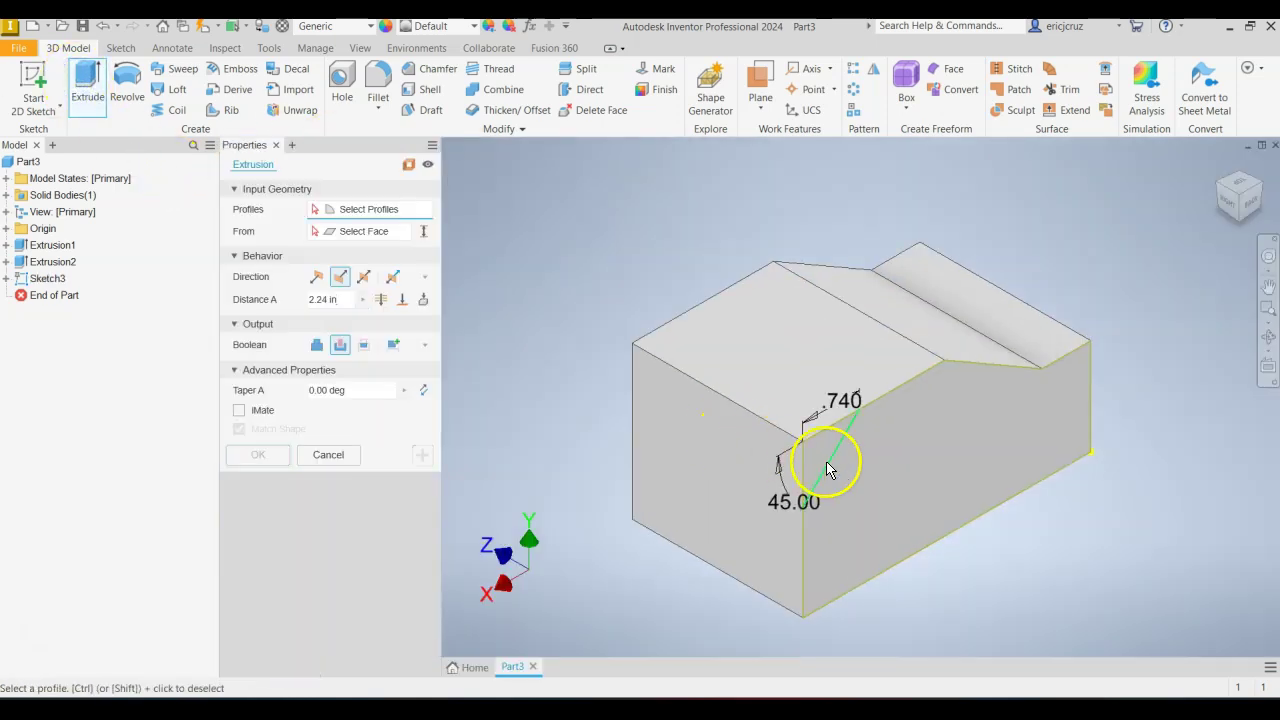
{"action": "left_click", "coordinate": [820, 450]}
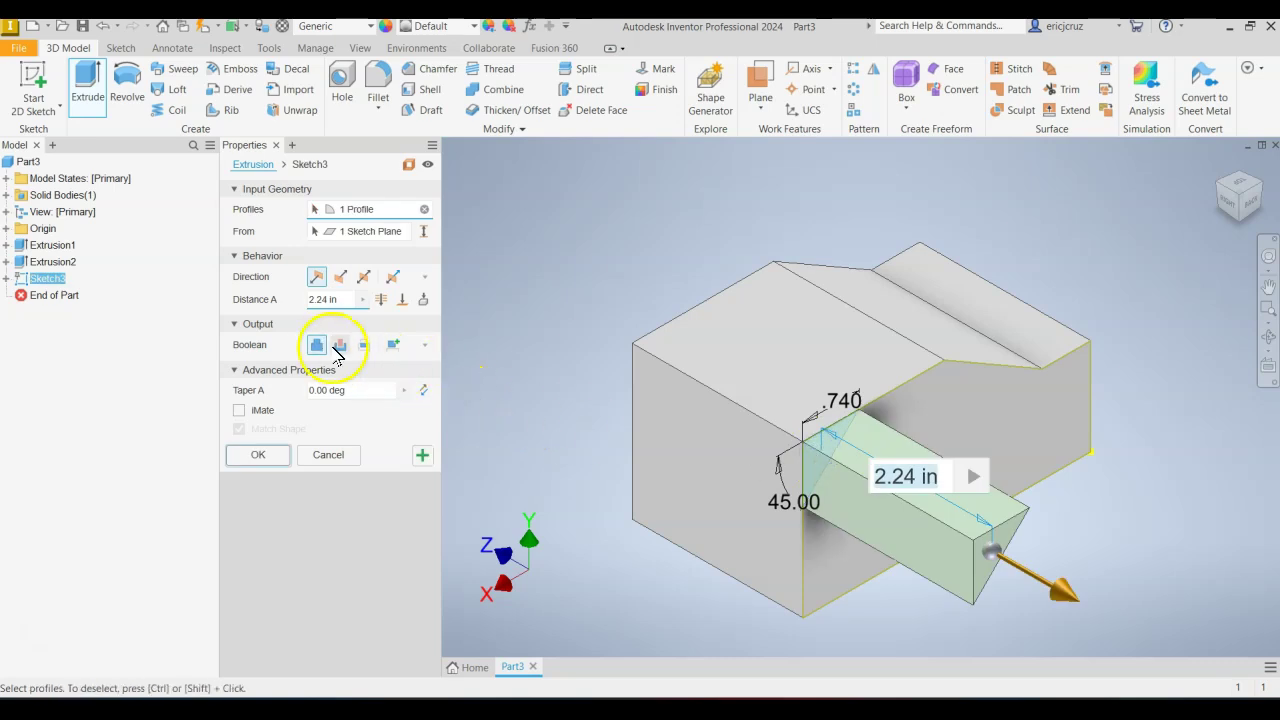
{"action": "left_click", "coordinate": [340, 345]}
{"action": "left_click", "coordinate": [277, 458]}
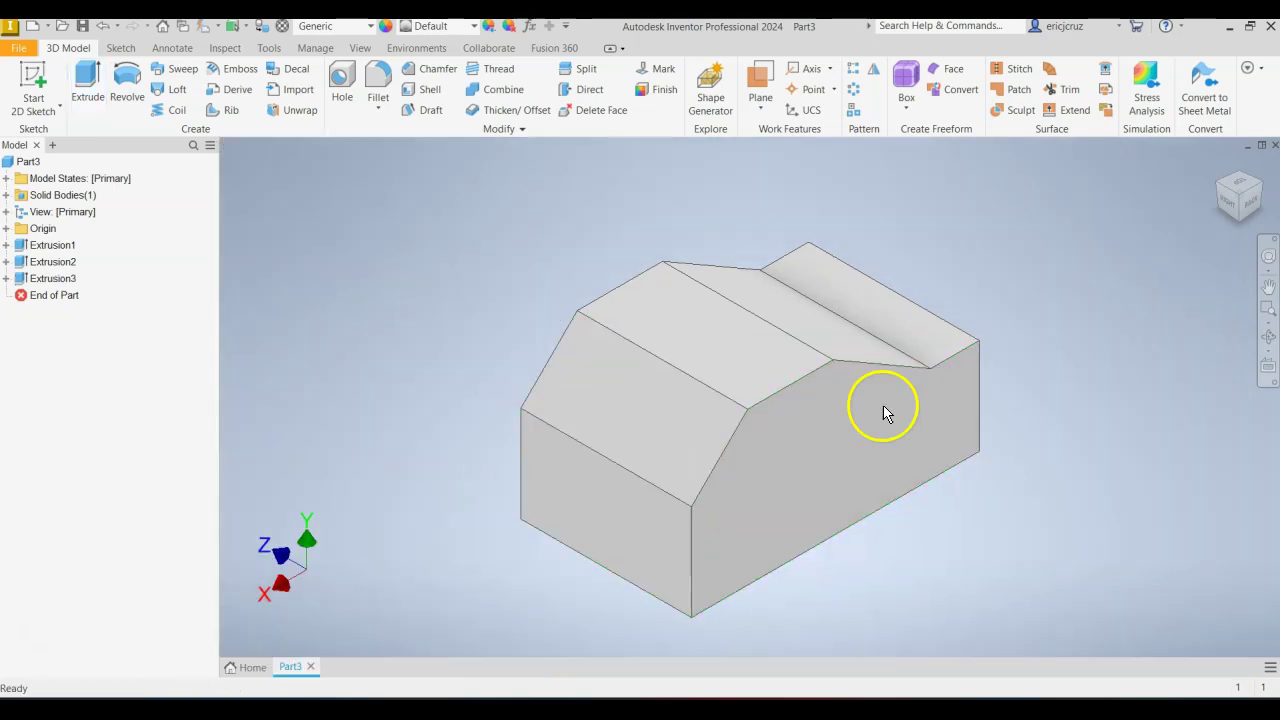
Check the drawing, start a sketch on the right end face below the 45° slope, and project the sloped face's outline.
{"action": "left_click", "coordinate": [1222, 178]}
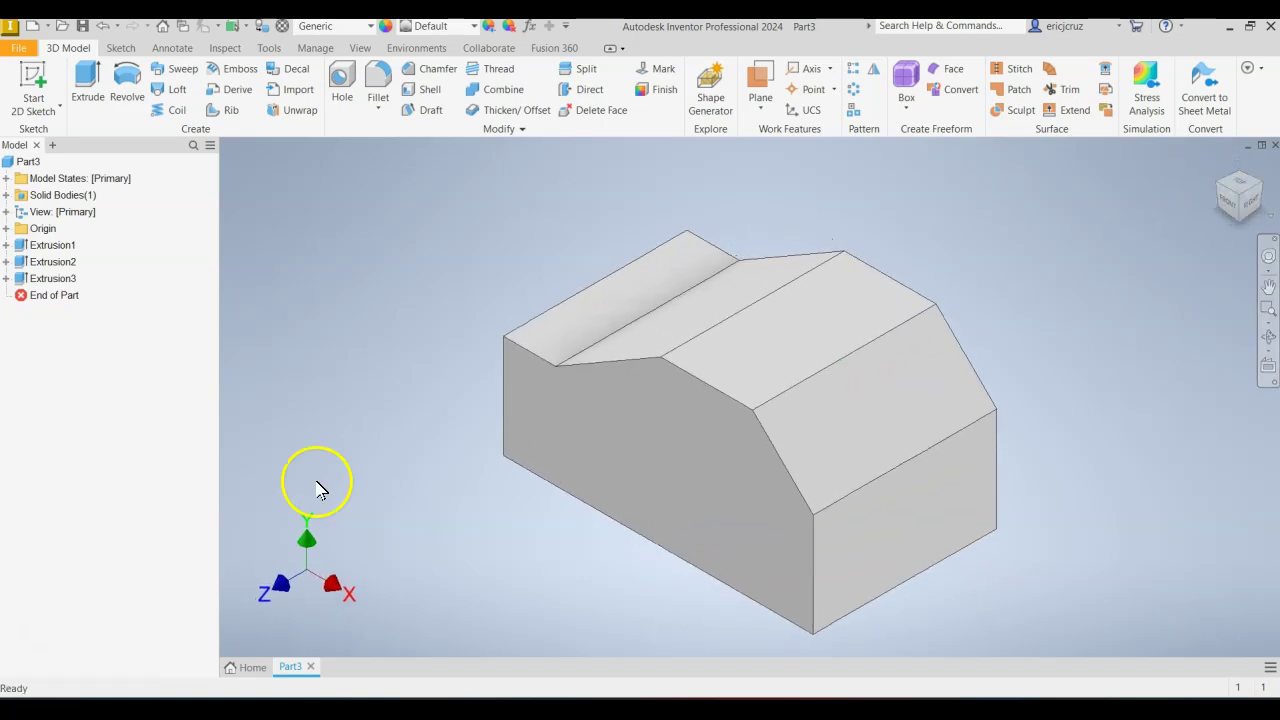
{"action": "key", "text": "alt+Tab"}
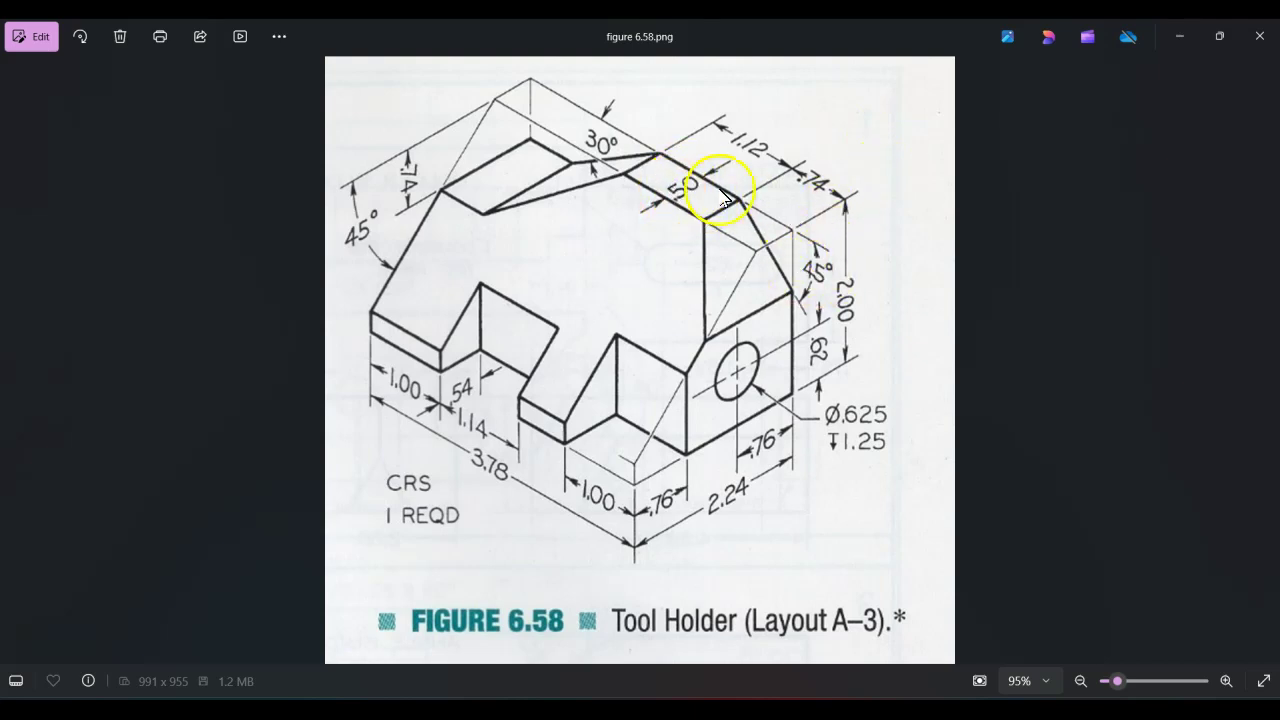
{"action": "key", "text": "alt+Tab"}
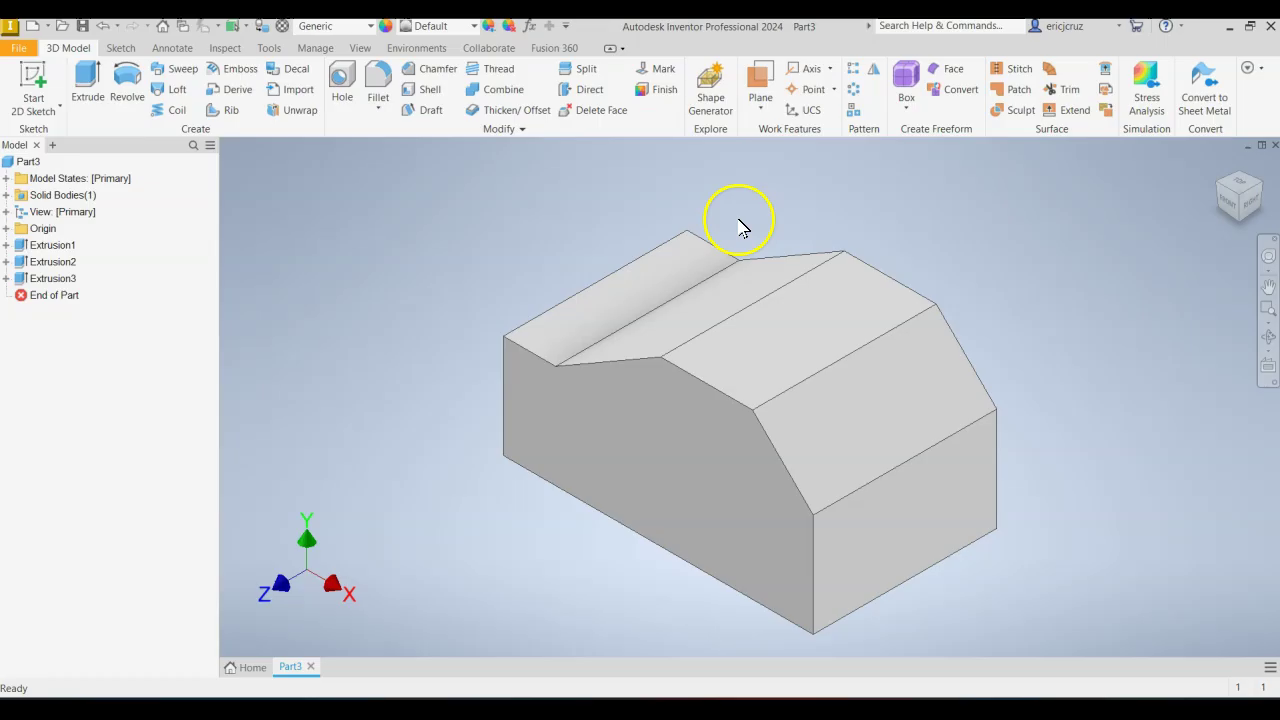
{"action": "right_click", "coordinate": [977, 487]}
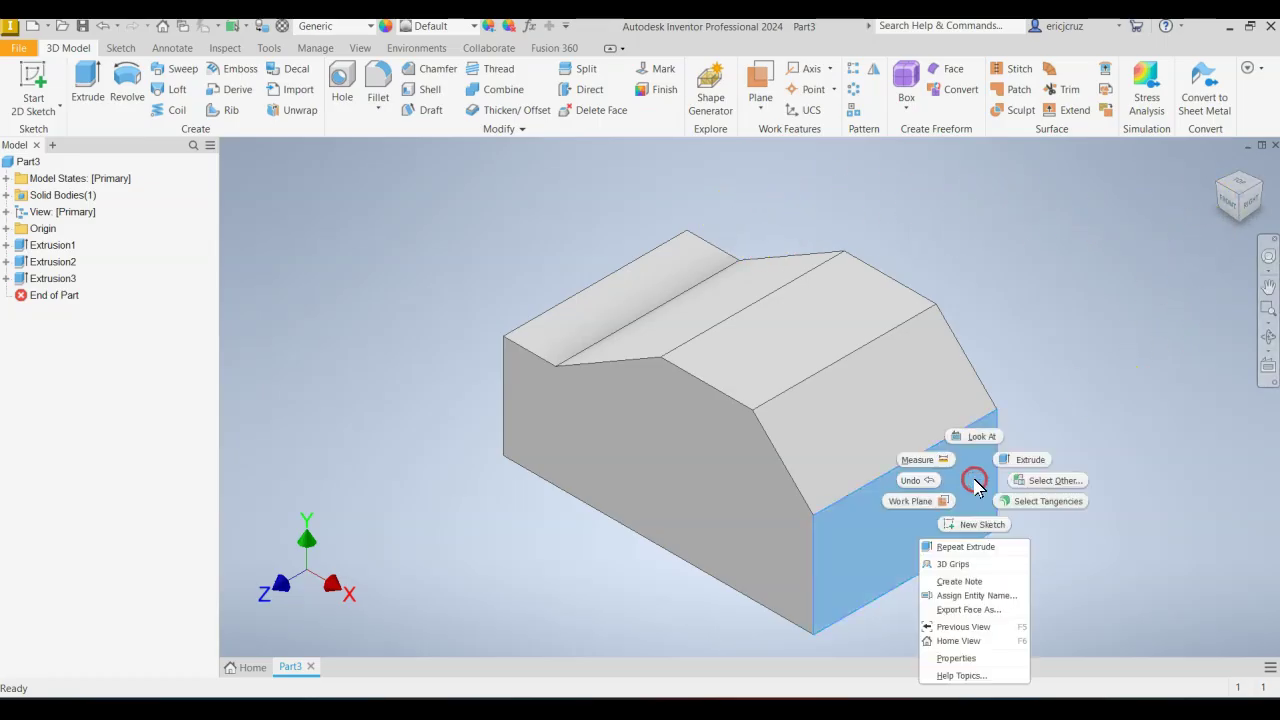
{"action": "left_click", "coordinate": [985, 528]}
{"action": "middle_click_drag", "start_coordinate": [834, 314], "coordinate": [873, 441]}
{"action": "left_click", "coordinate": [343, 82]}
{"action": "left_click", "coordinate": [778, 303]}
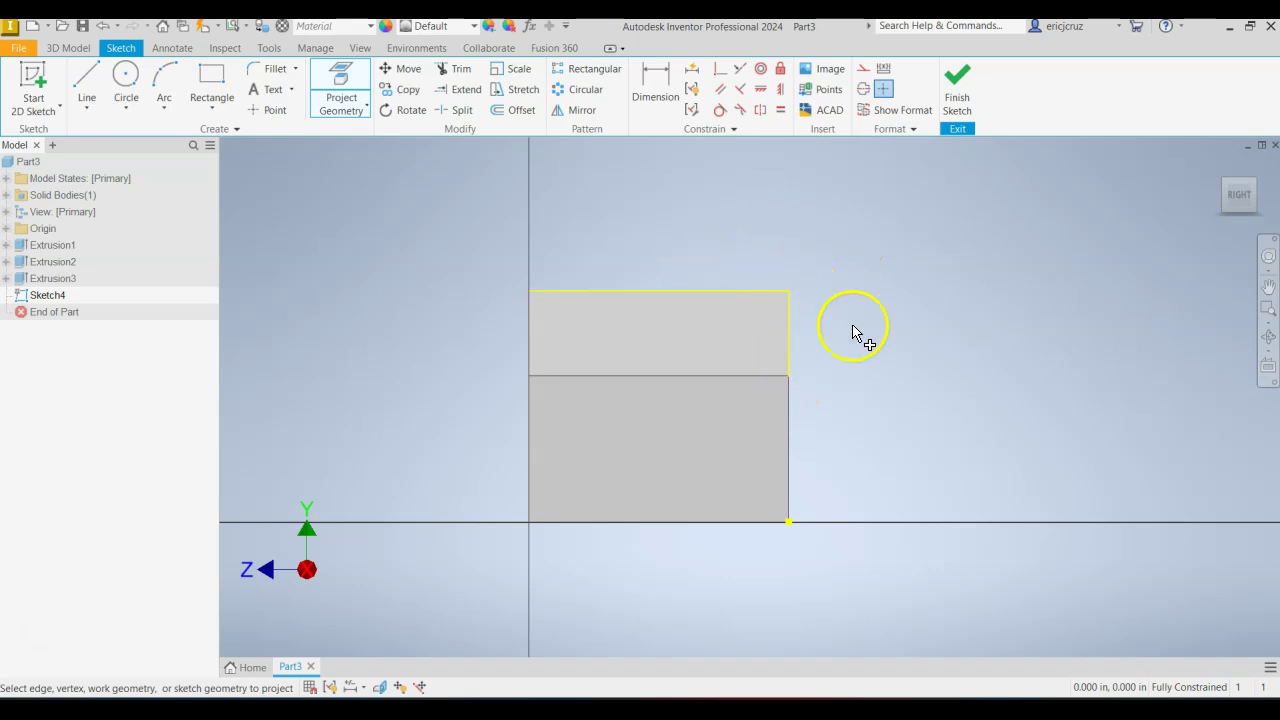
Sketch a slanted line from above the block's top edge down past its front edge.
{"action": "left_click", "coordinate": [88, 80]}
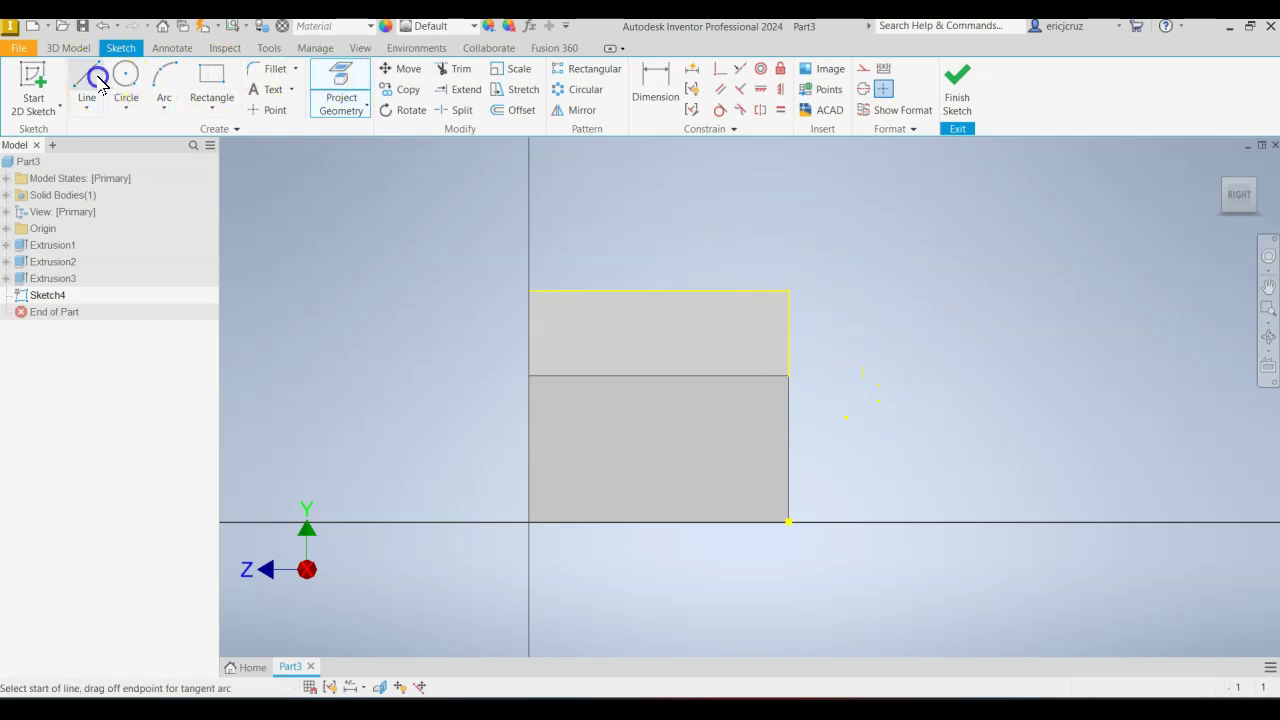
{"action": "left_click", "coordinate": [746, 217]}
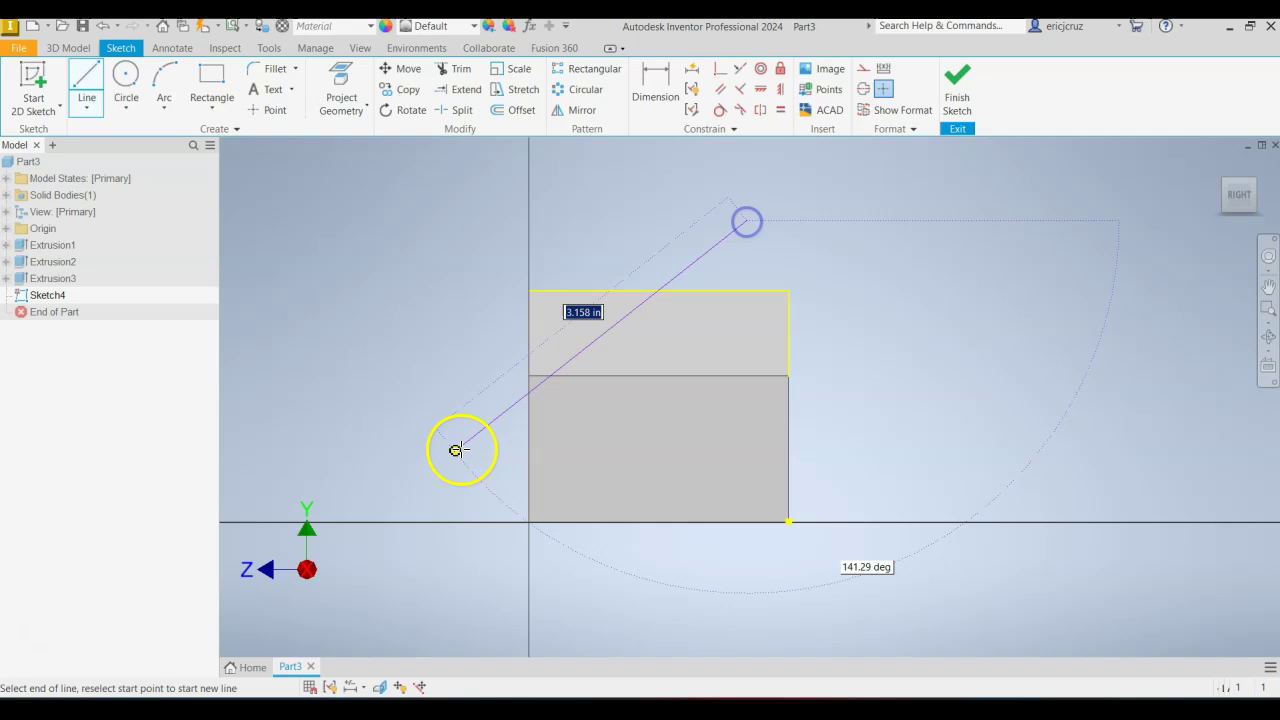
{"action": "left_click", "coordinate": [427, 506]}
{"action": "key", "text": "Escape"}
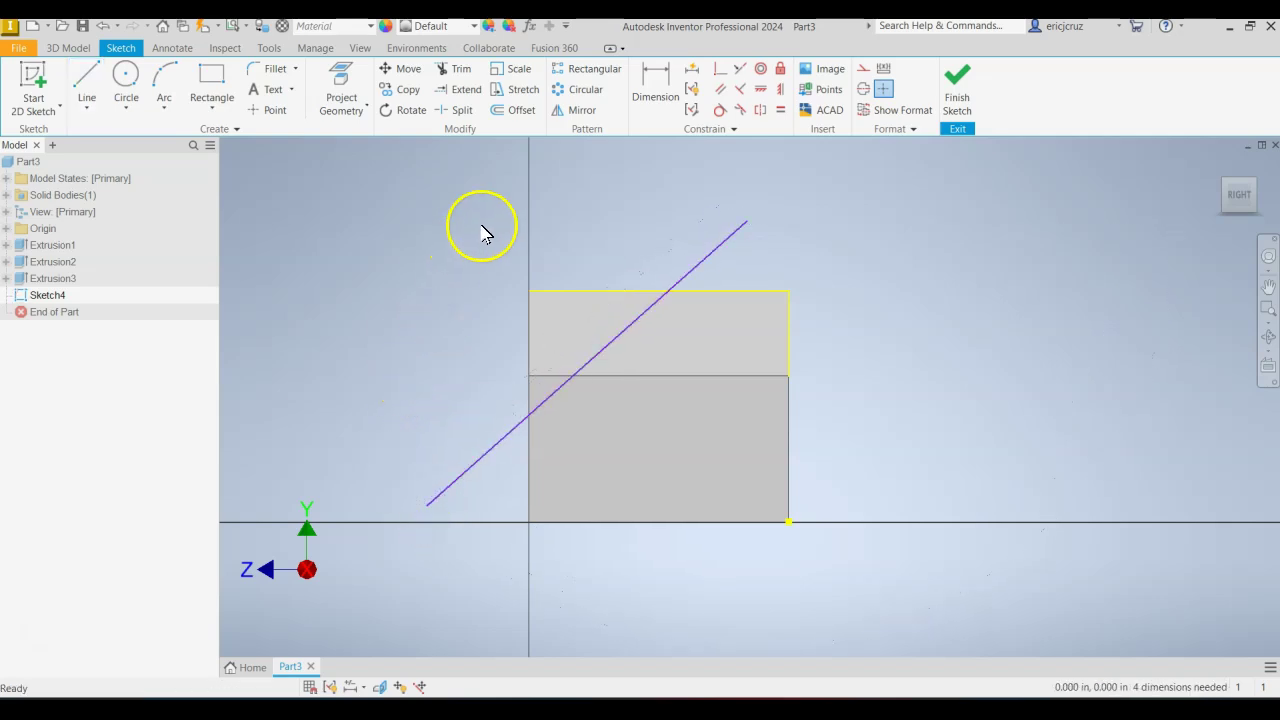
Constrain the slanted line to a 45° slope with a 135° angular dimension against the projected top edge.
{"action": "left_click", "coordinate": [658, 88]}
{"action": "left_click", "coordinate": [600, 291]}
{"action": "left_click", "coordinate": [600, 346]}
{"action": "left_click", "coordinate": [471, 394]}
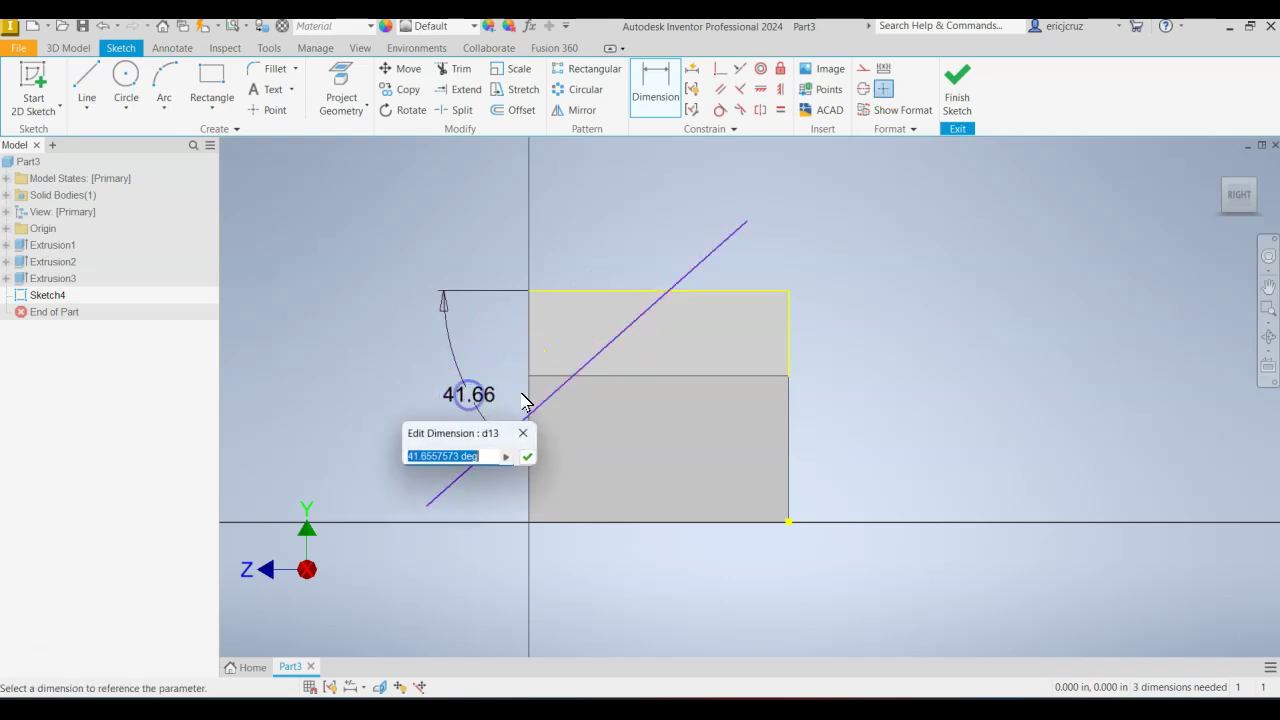
{"action": "key", "text": "Return"}
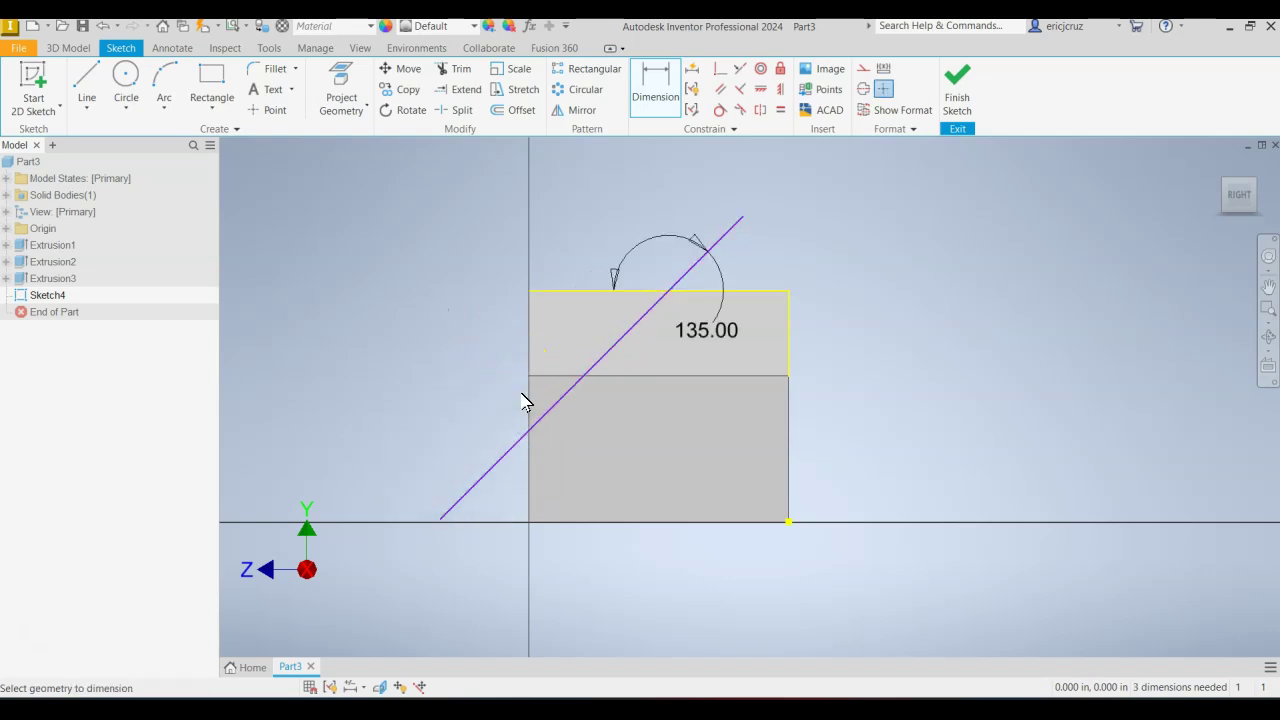
Trim the line above the top edge and dimension its upper end 0.5 in from the block's back edge.
{"action": "left_click", "coordinate": [458, 69]}
{"action": "left_click", "coordinate": [738, 222]}
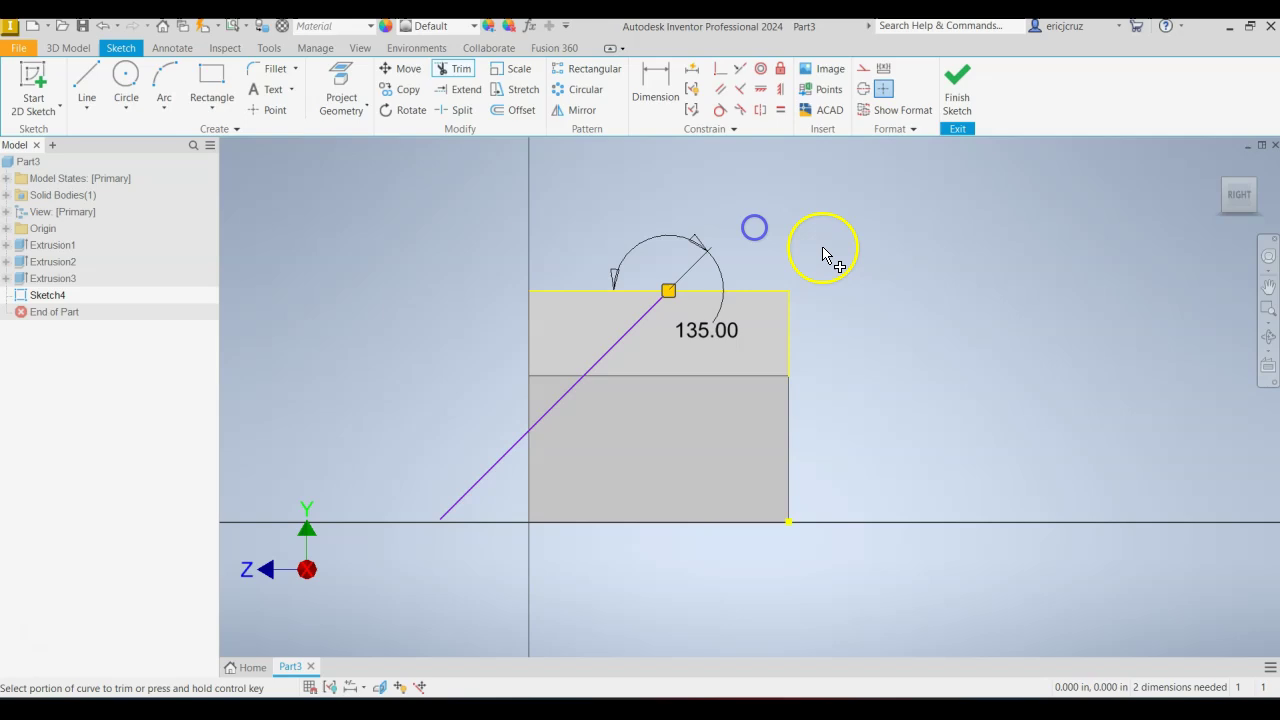
{"action": "left_click", "coordinate": [652, 88]}
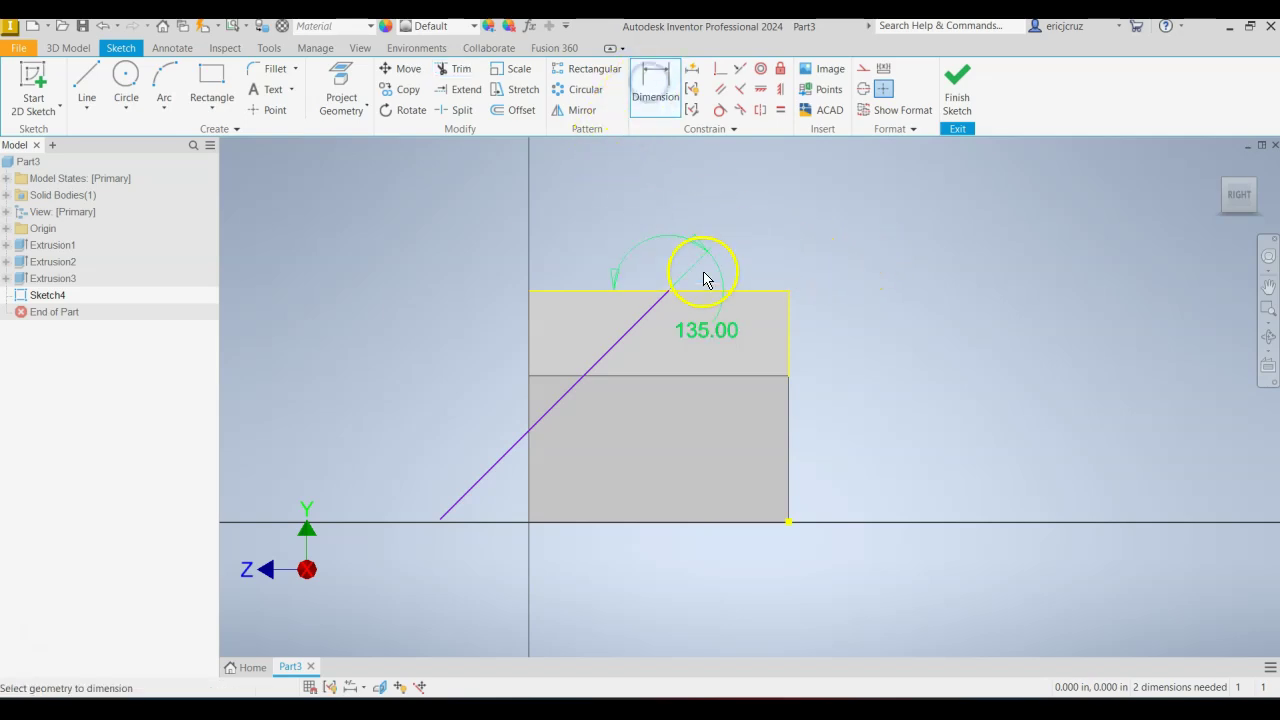
{"action": "left_click", "coordinate": [792, 306]}
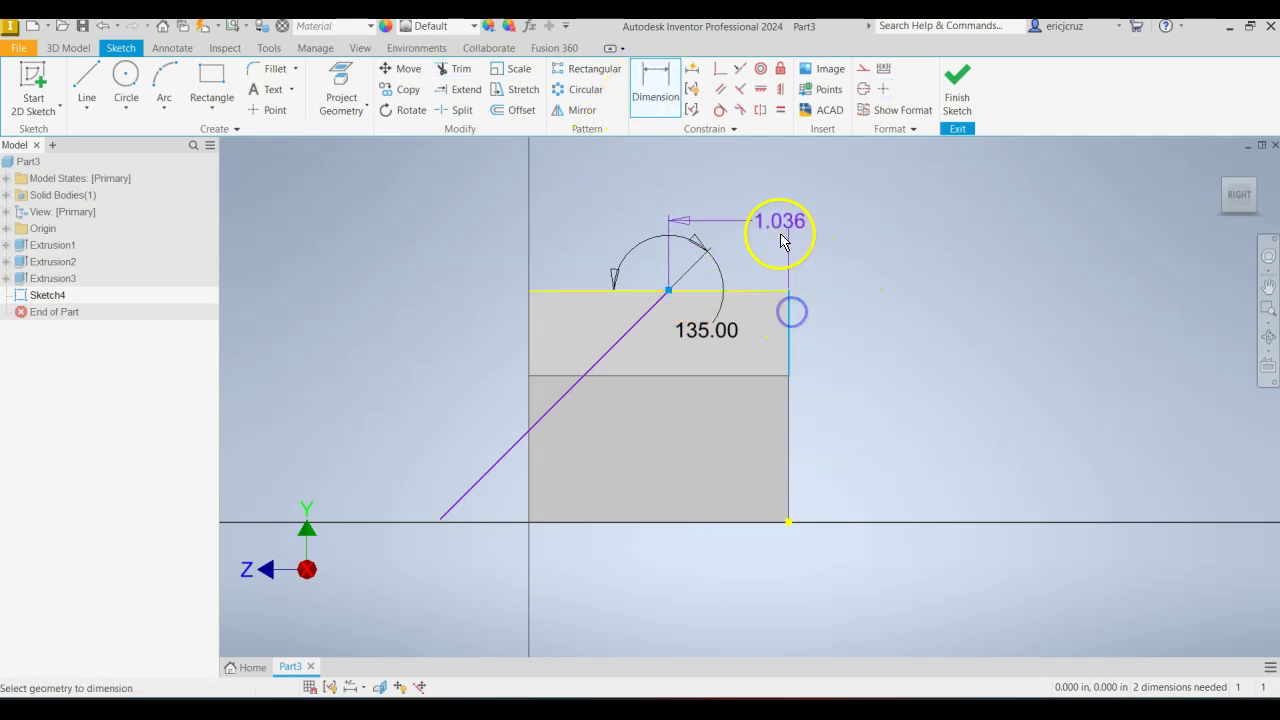
{"action": "left_click", "coordinate": [779, 207]}
{"action": "type", "text": ".5"}
{"action": "key", "text": "Return"}
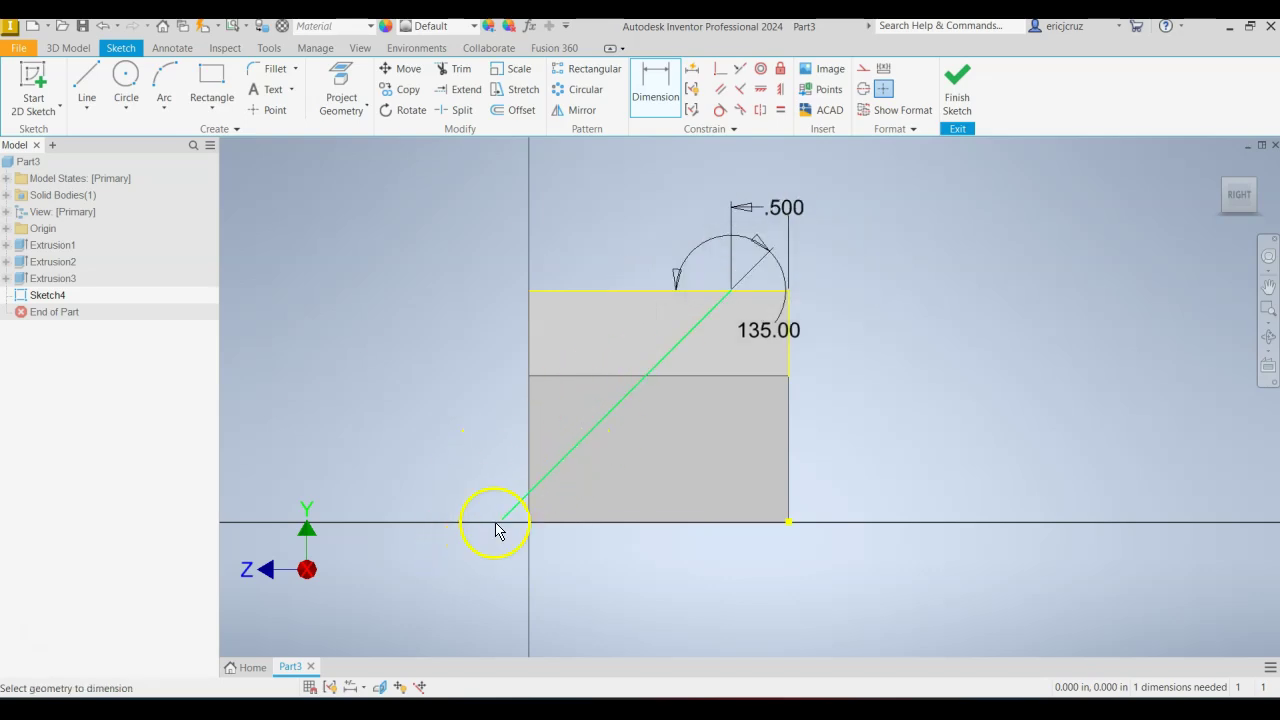
Project the outlines of the end face and sloped face, and trim the part of the line beyond the front edge.
{"action": "left_click", "coordinate": [342, 82]}
{"action": "left_click", "coordinate": [627, 462]}
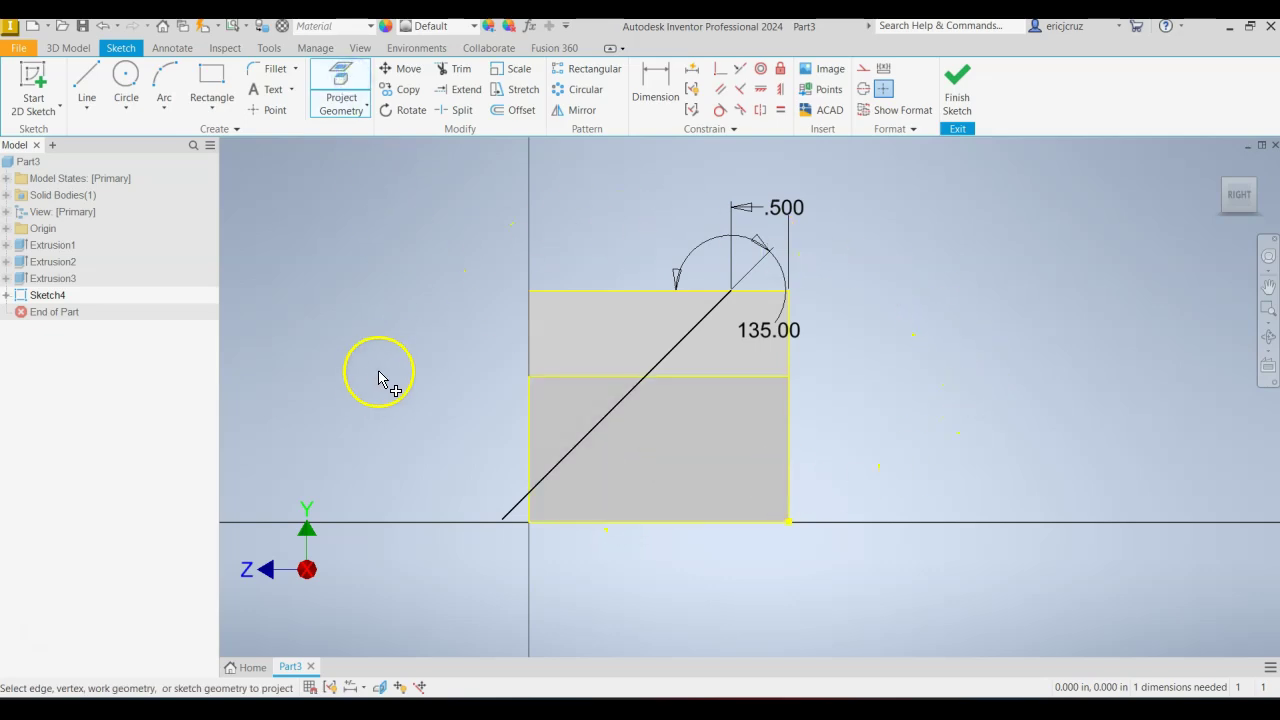
{"action": "left_click", "coordinate": [592, 349]}
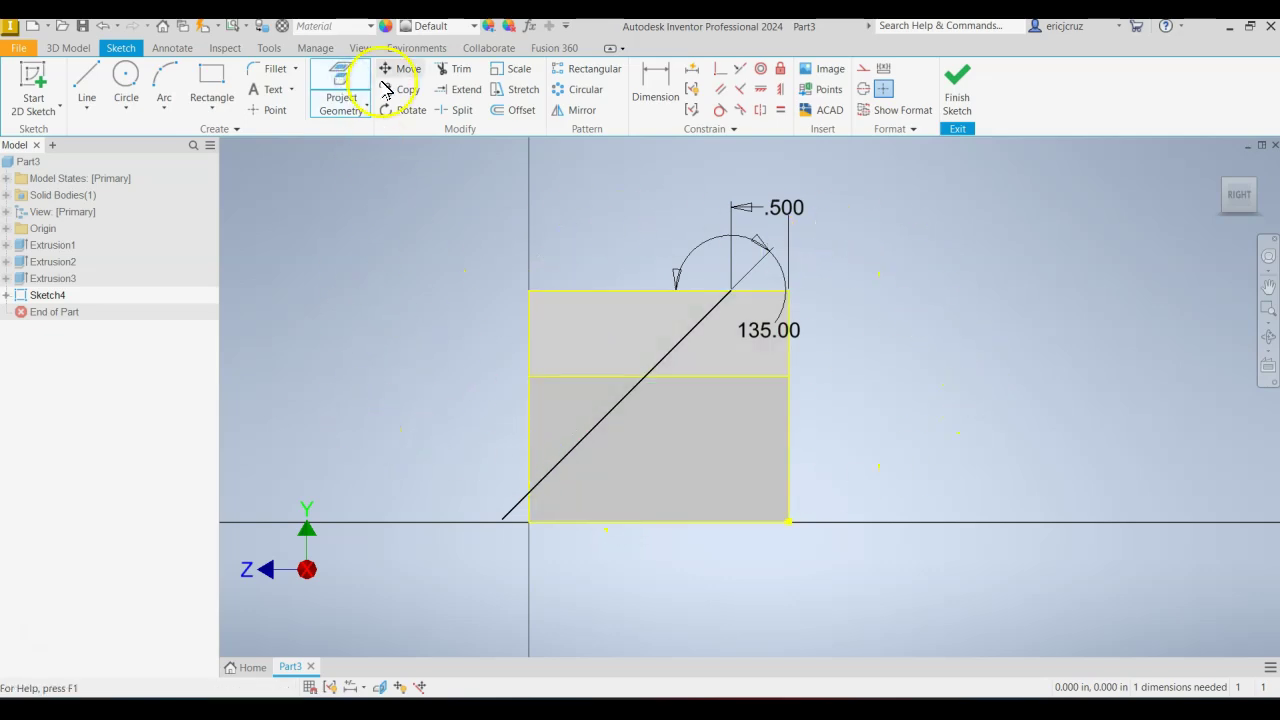
{"action": "left_click", "coordinate": [455, 71]}
{"action": "left_click", "coordinate": [512, 508]}
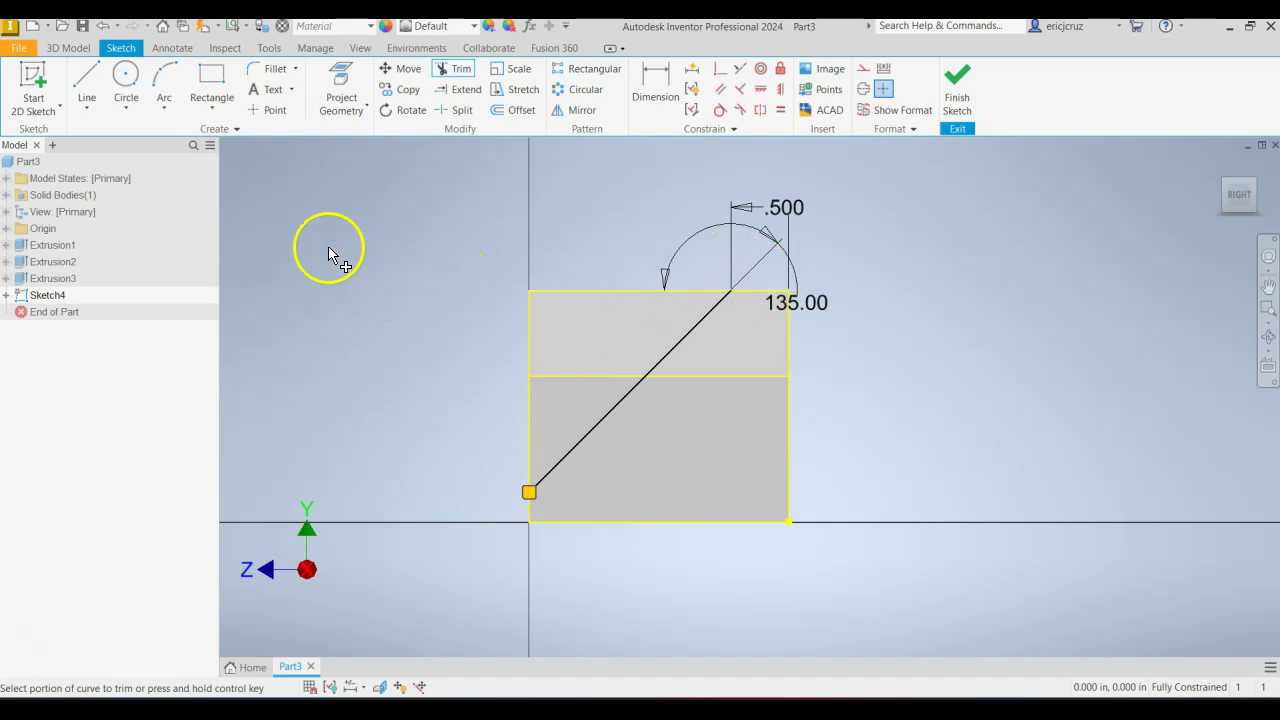
Close the triangular profile with lines along the projected top and front edges, and finish the sketch.
{"action": "left_click", "coordinate": [87, 82]}
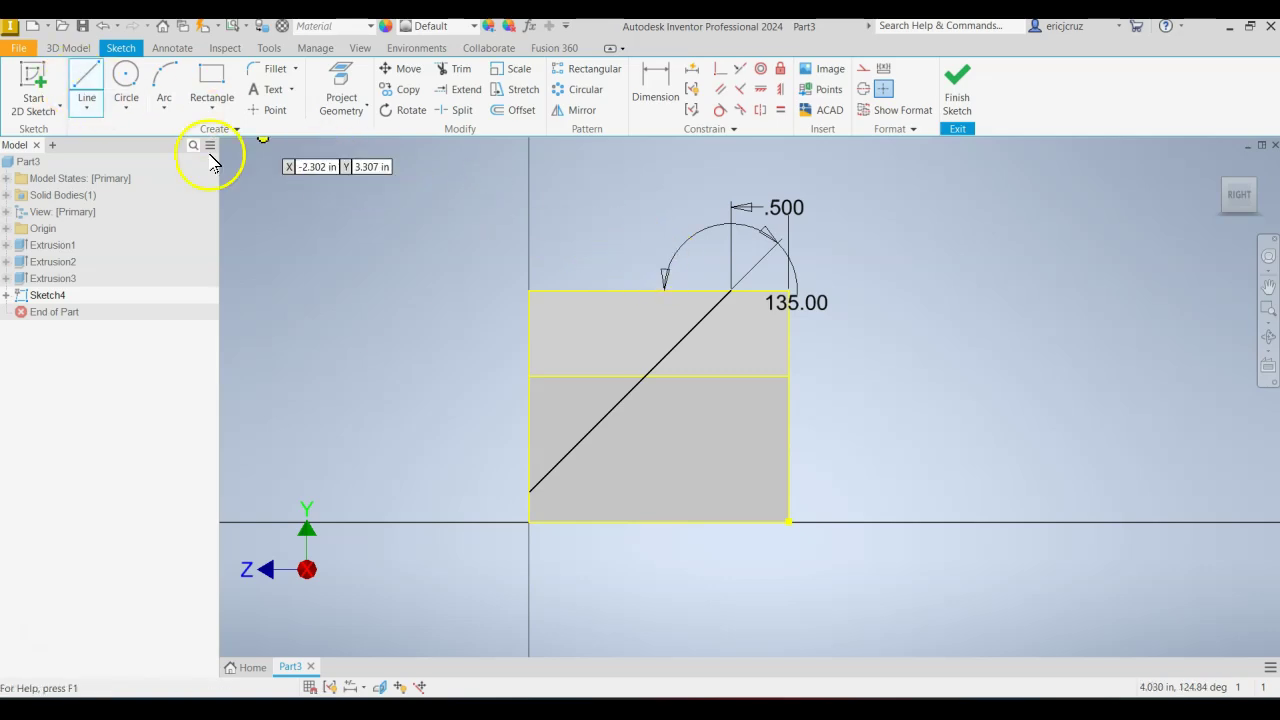
{"action": "left_click", "coordinate": [731, 289]}
{"action": "double_click", "coordinate": [529, 290]}
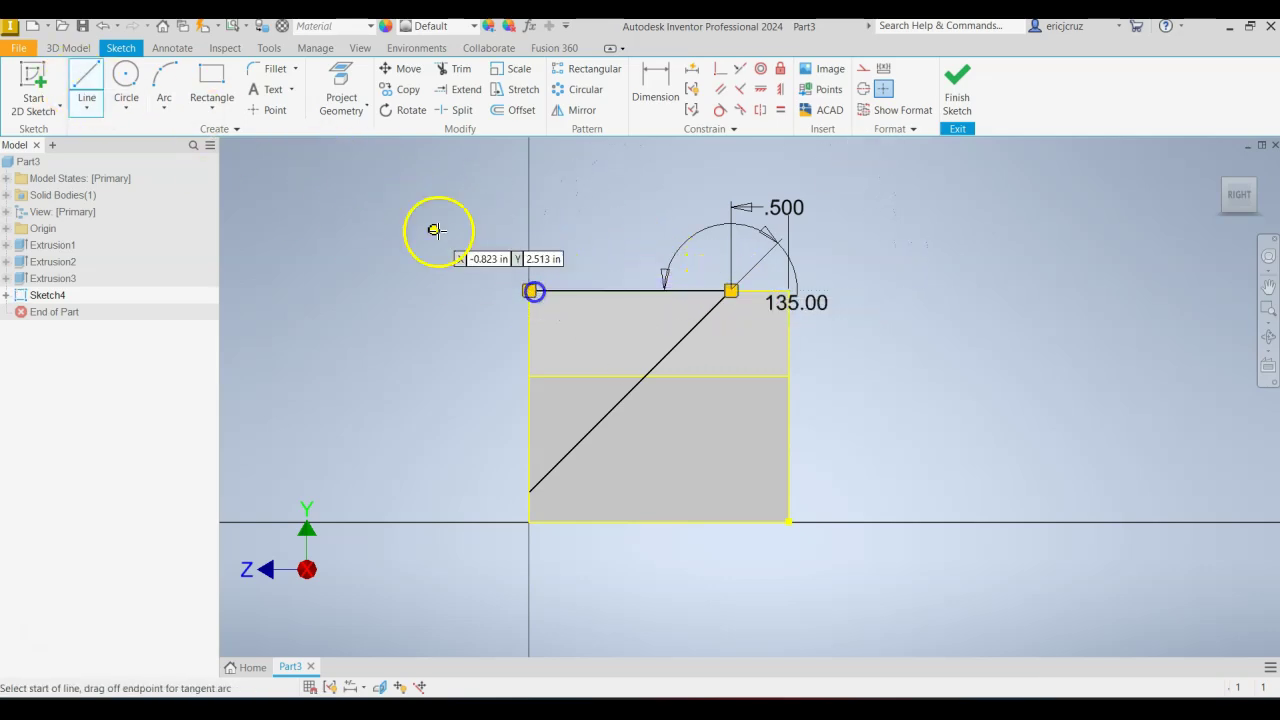
{"action": "left_click", "coordinate": [529, 290]}
{"action": "double_click", "coordinate": [530, 490]}
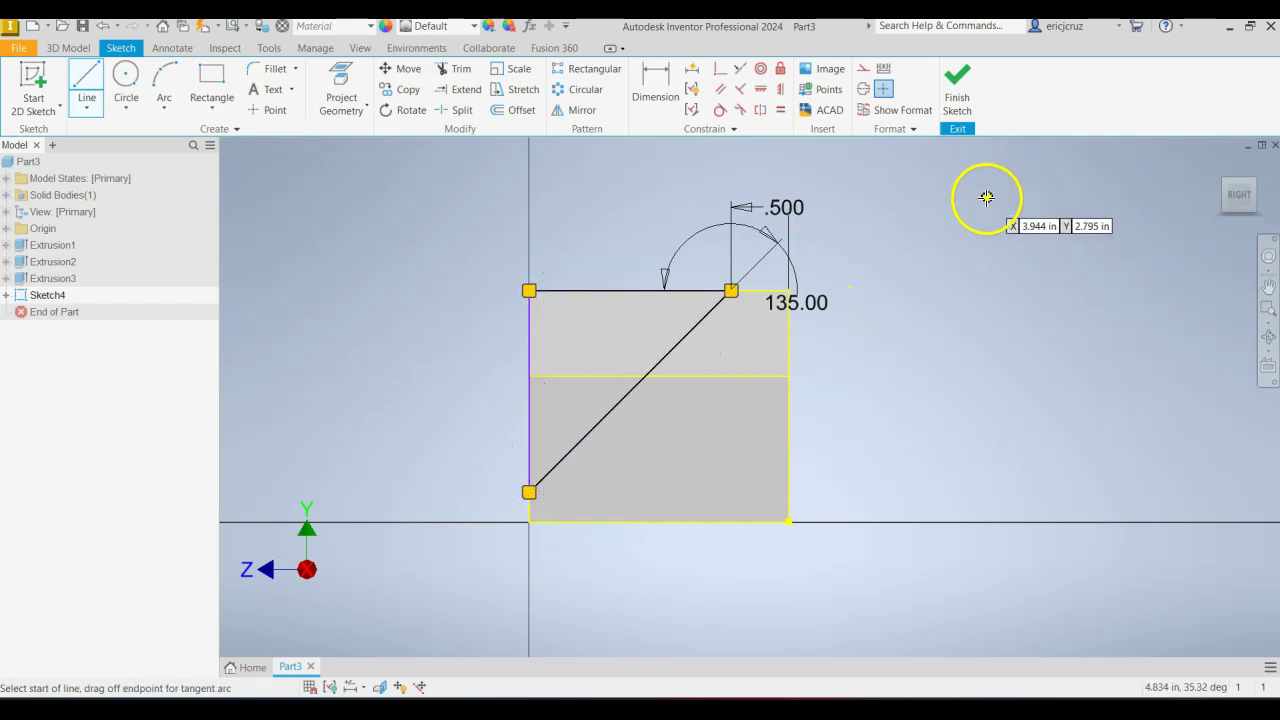
{"action": "left_click", "coordinate": [967, 95]}
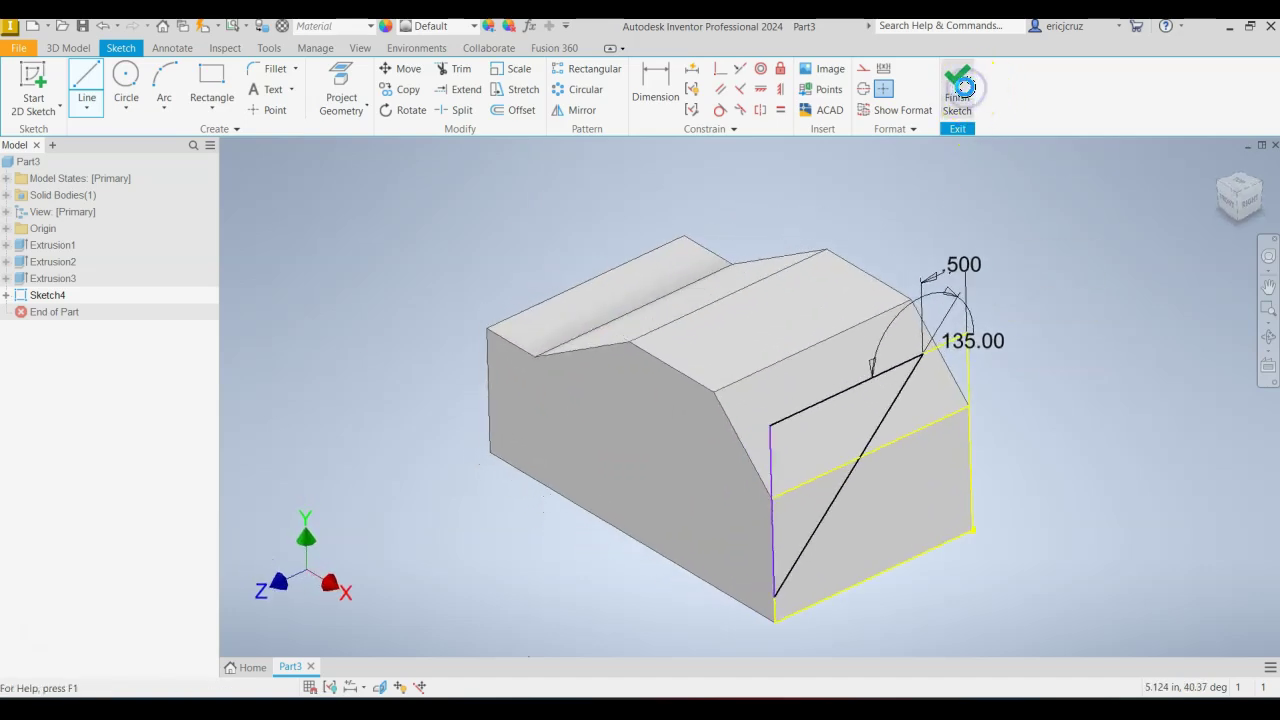
Extrude both regions of the triangular profile as a cut through the full length of the block.
{"action": "left_click", "coordinate": [87, 88]}
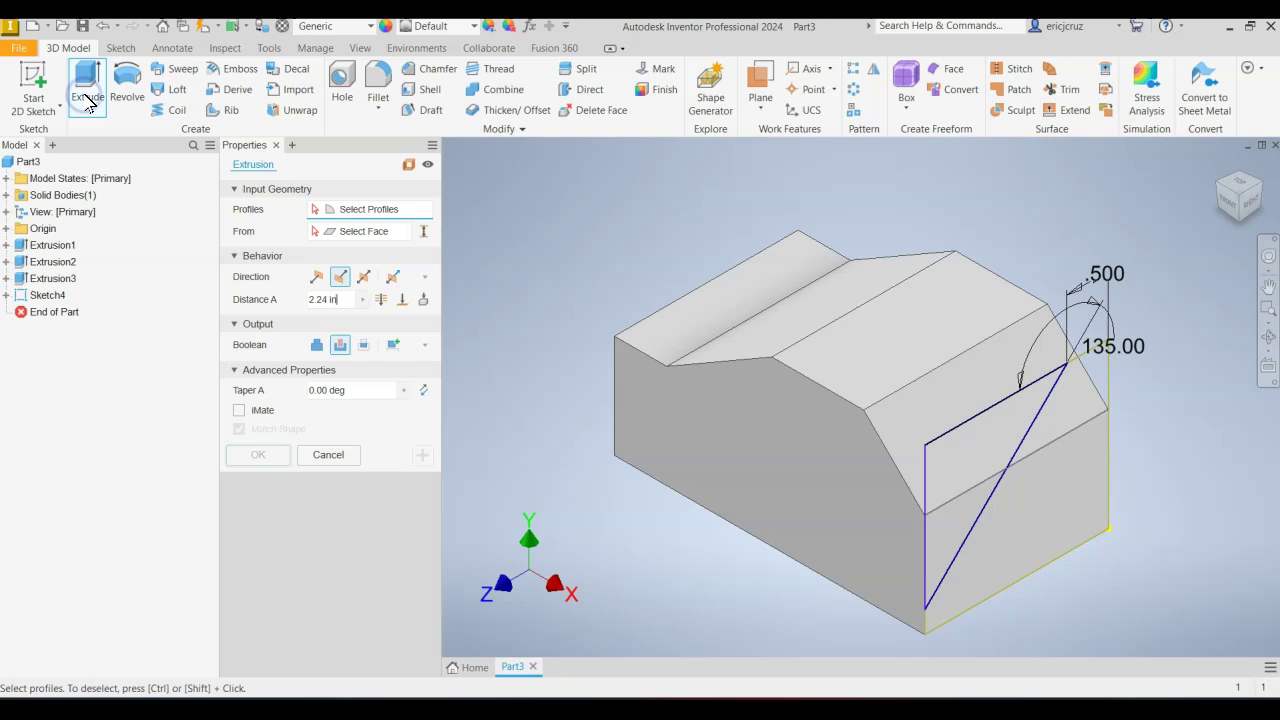
{"action": "left_click", "coordinate": [950, 522]}
{"action": "left_click", "coordinate": [954, 473]}
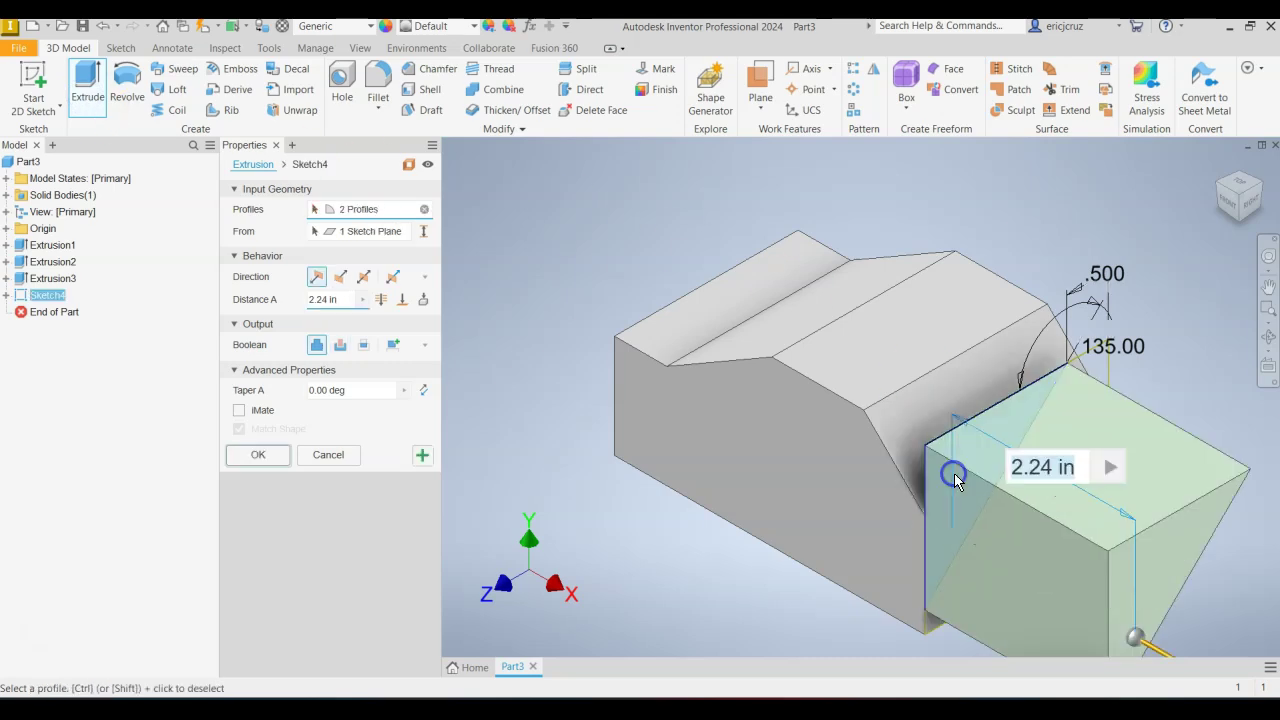
{"action": "left_click", "coordinate": [340, 344]}
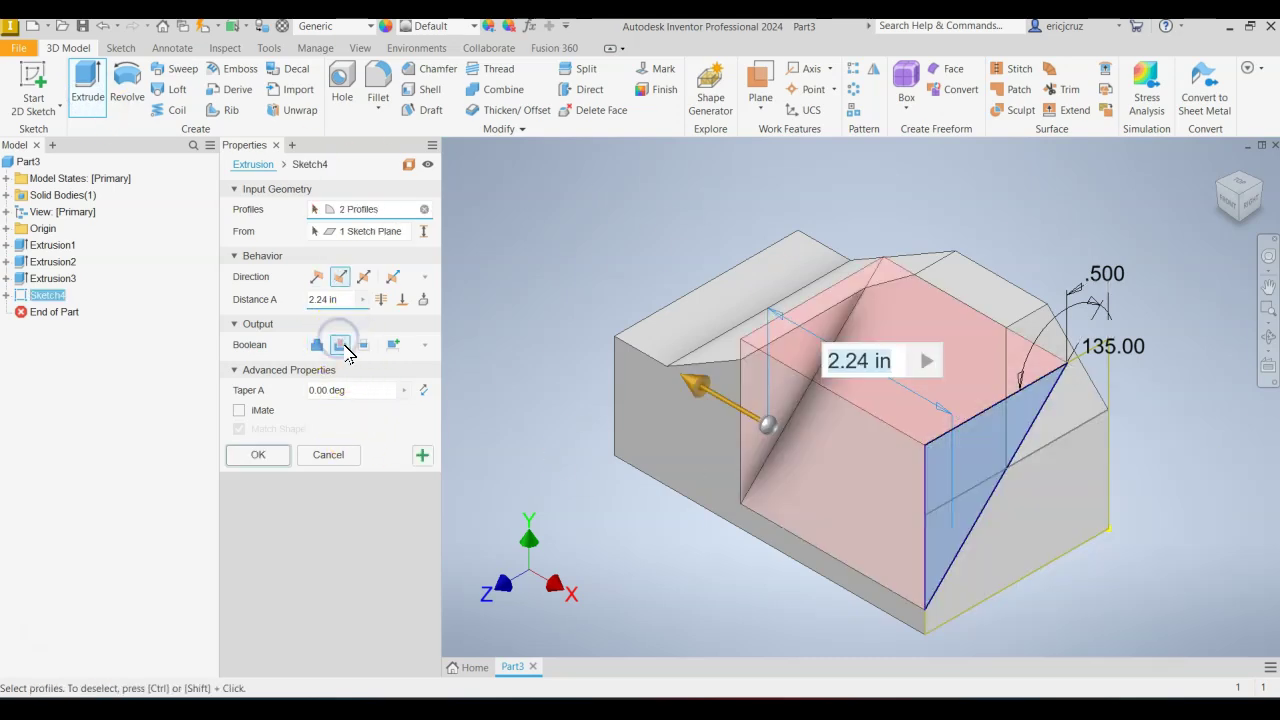
{"action": "left_click", "coordinate": [381, 300]}
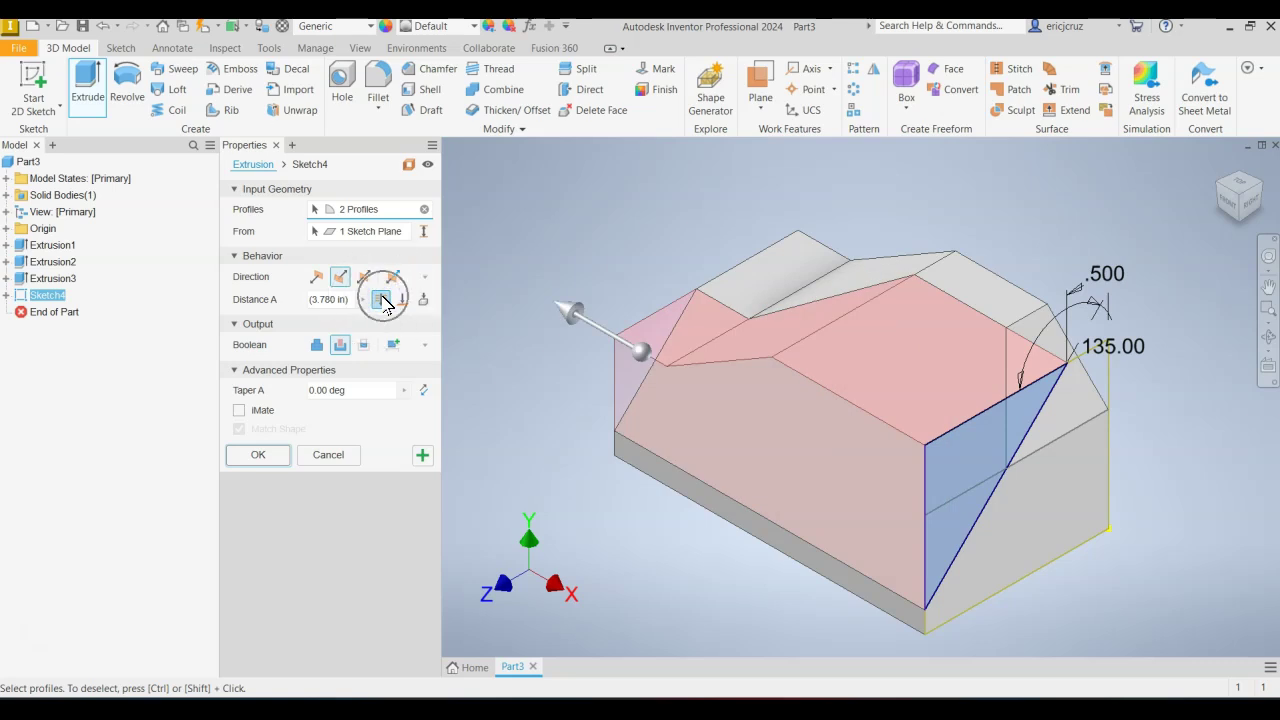
{"action": "left_click", "coordinate": [286, 457]}
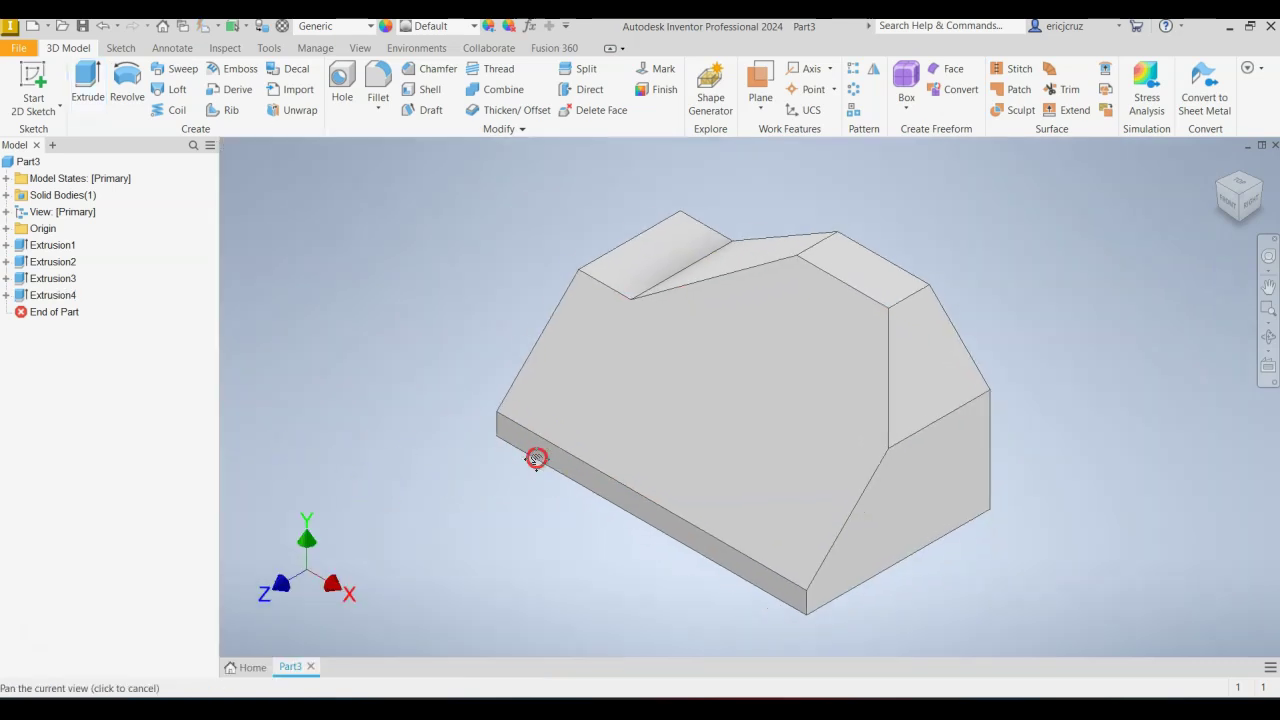
Check the two bottom notches in the figure 6.58 drawing and turn the part to view its underside.
{"action": "key", "text": "alt+Tab"}
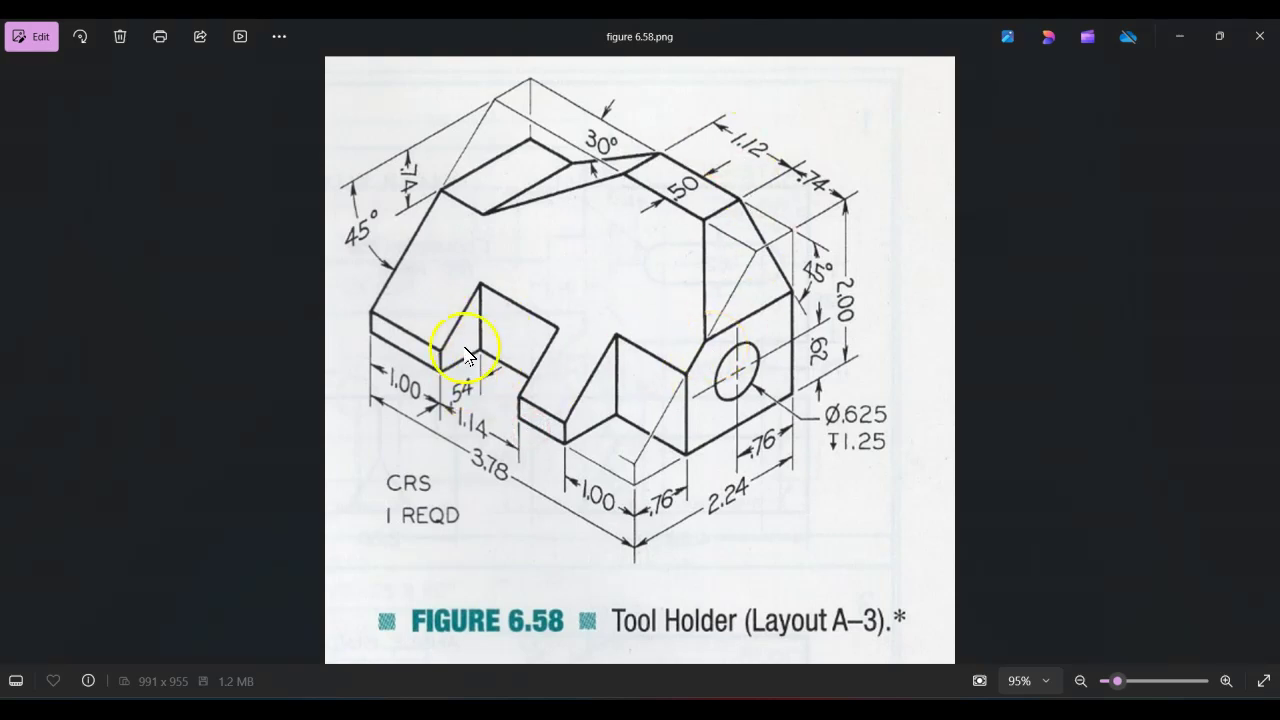
{"action": "key", "text": "alt+Tab"}
{"action": "key", "text": "alt+Tab"}
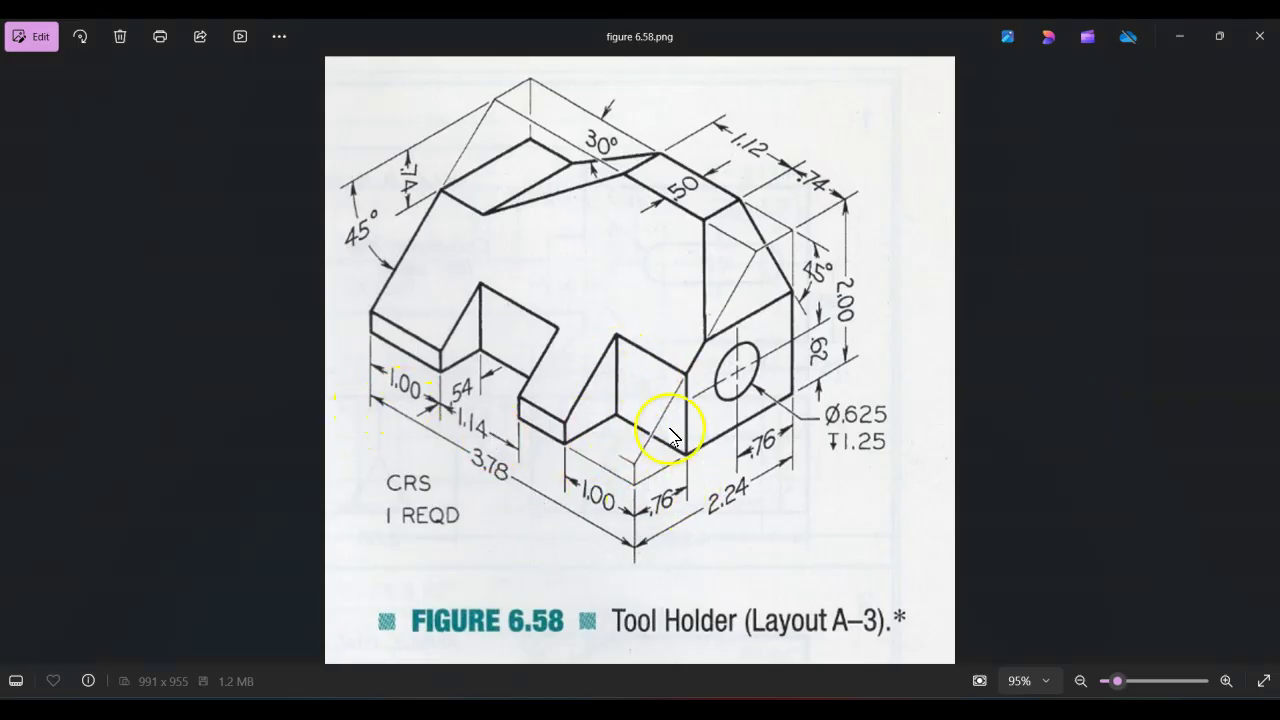
{"action": "key", "text": "alt+Tab"}
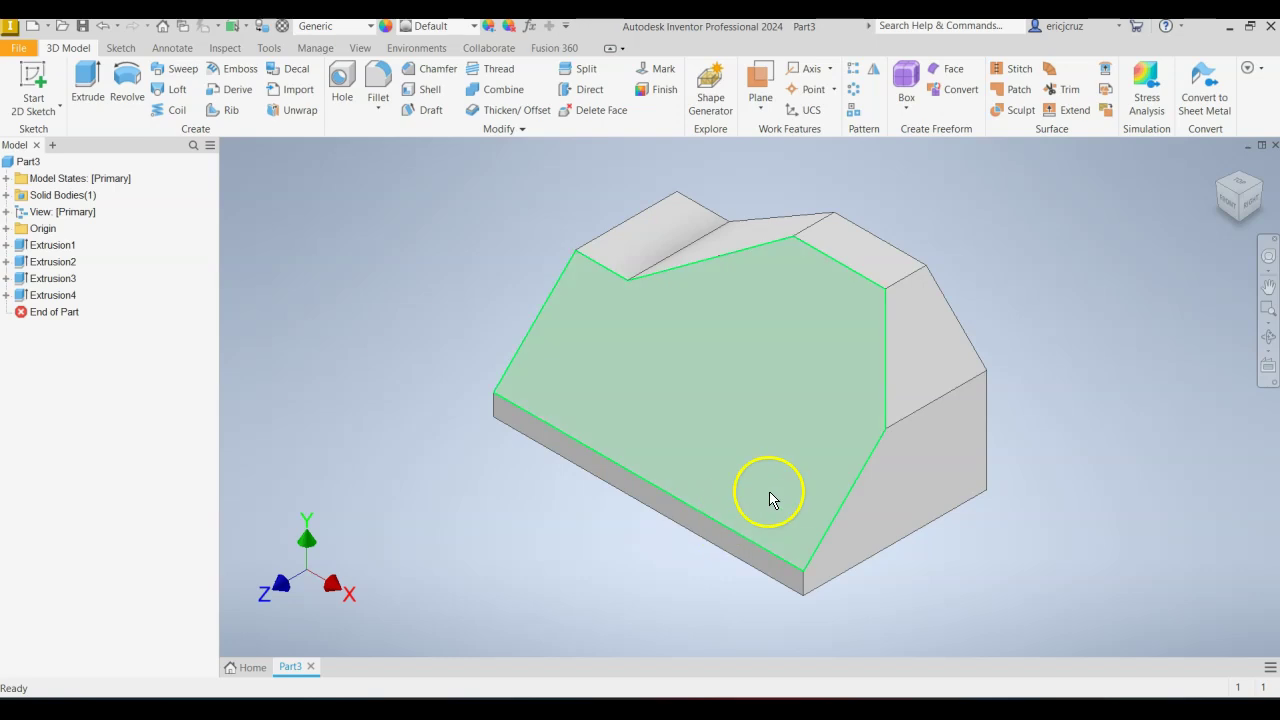
{"action": "left_click", "coordinate": [1238, 228]}
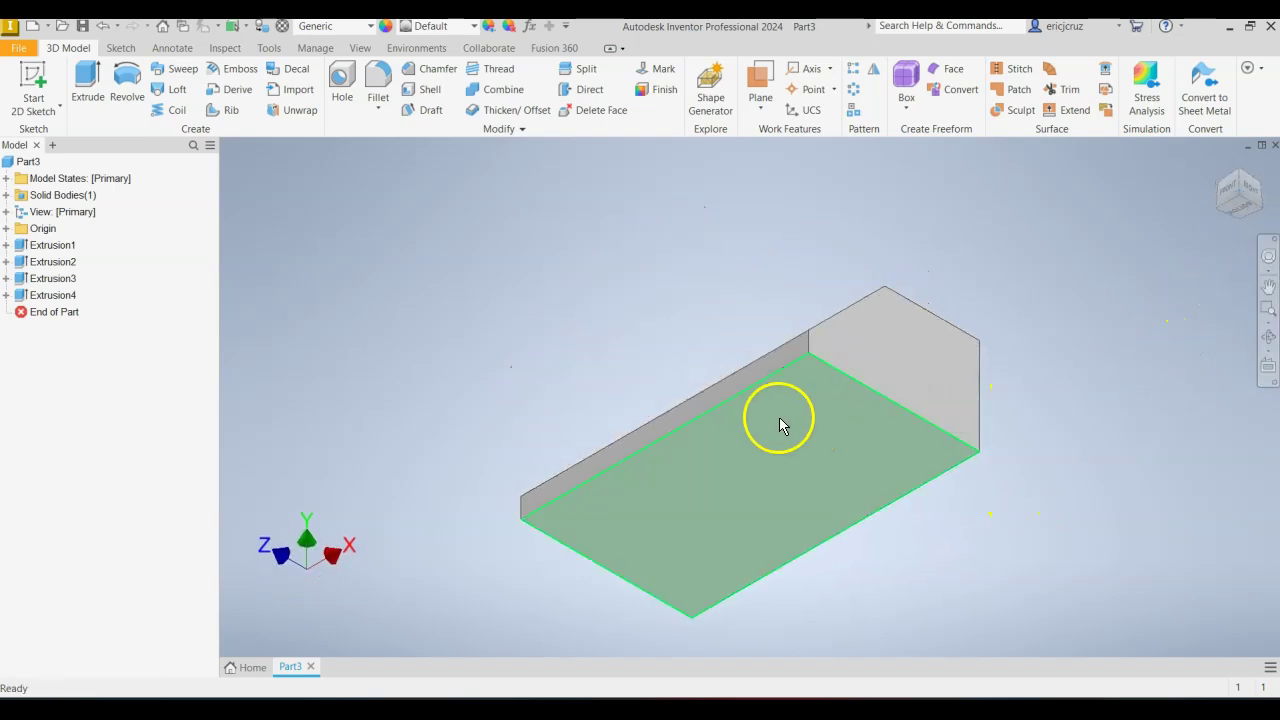
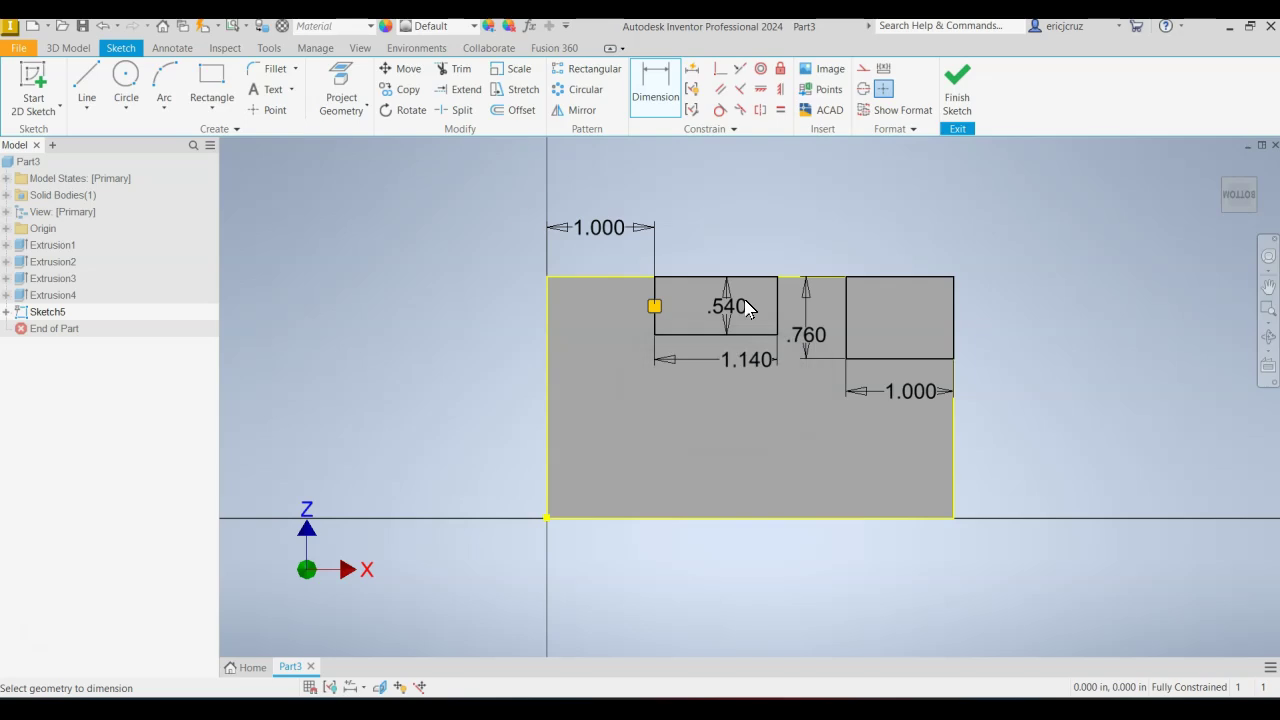
Finish the underside sketch and extrude both rectangles as a through-all cut to form the two front notches.
{"action": "scroll", "coordinate": [769, 400], "scroll_direction": "up", "scroll_amount": 3}
{"action": "scroll", "coordinate": [769, 400], "scroll_direction": "down", "scroll_amount": 3}
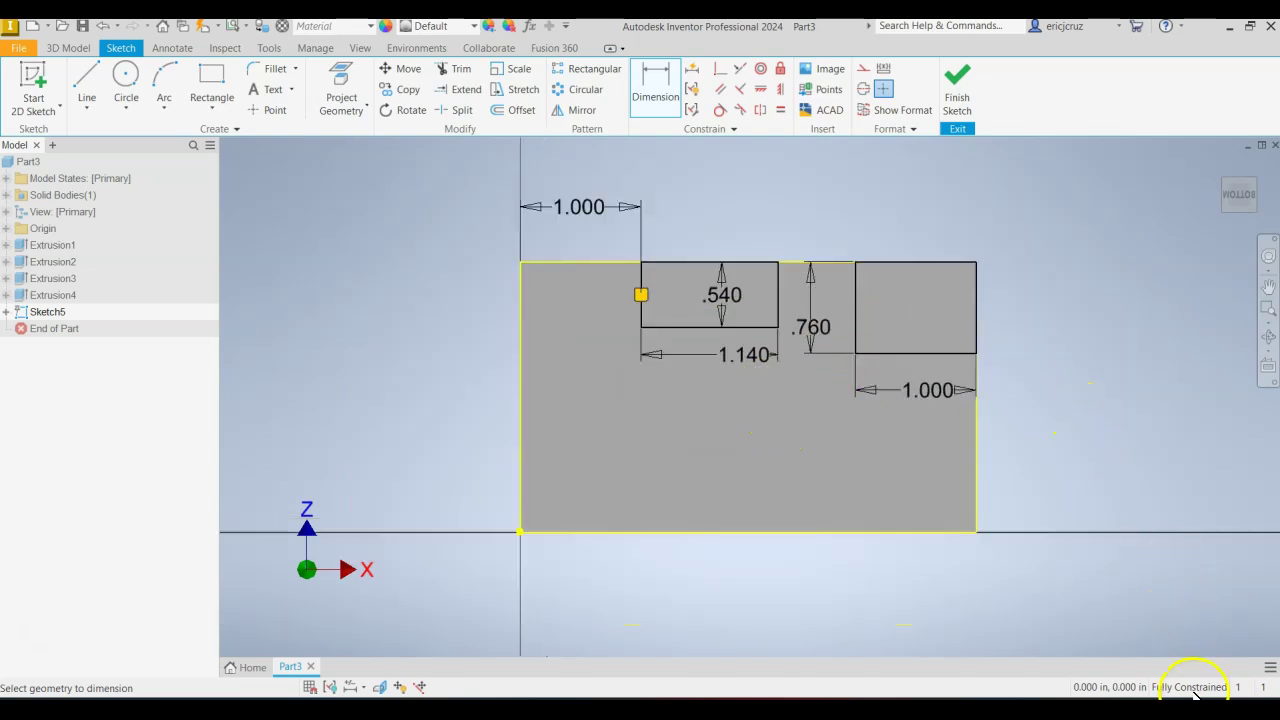
{"action": "left_click", "coordinate": [957, 92]}
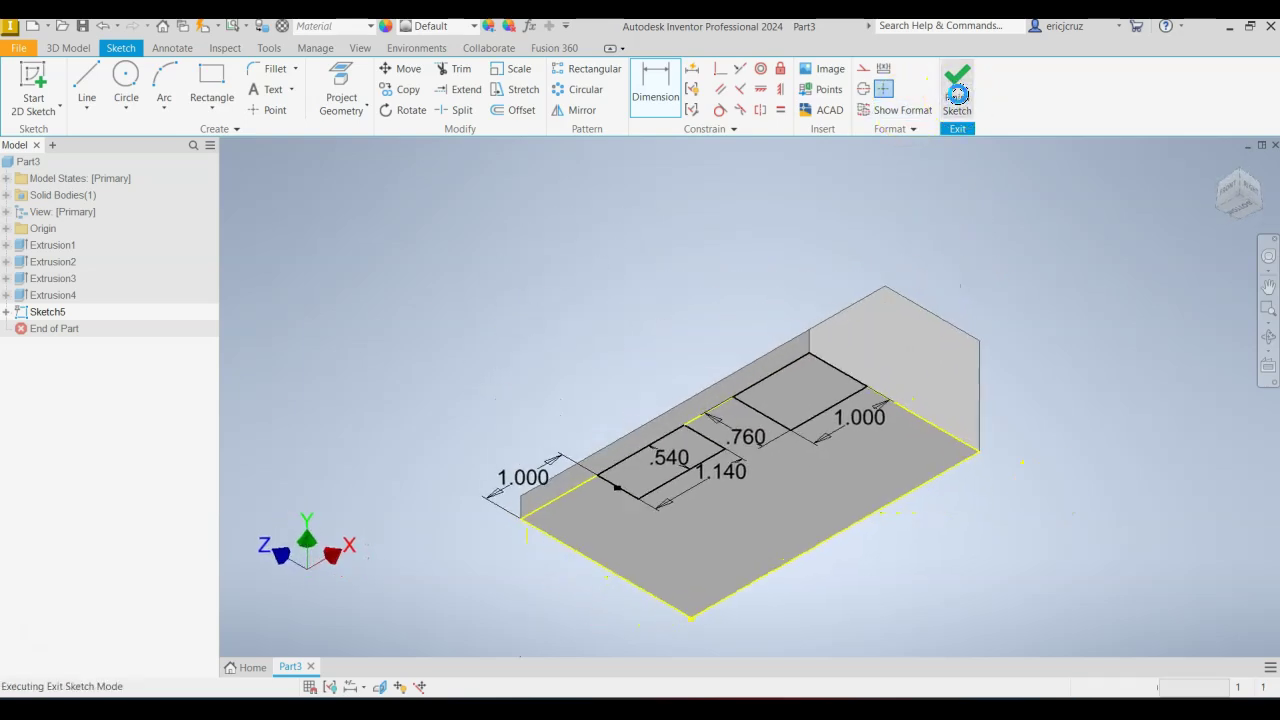
{"action": "left_click", "coordinate": [87, 85]}
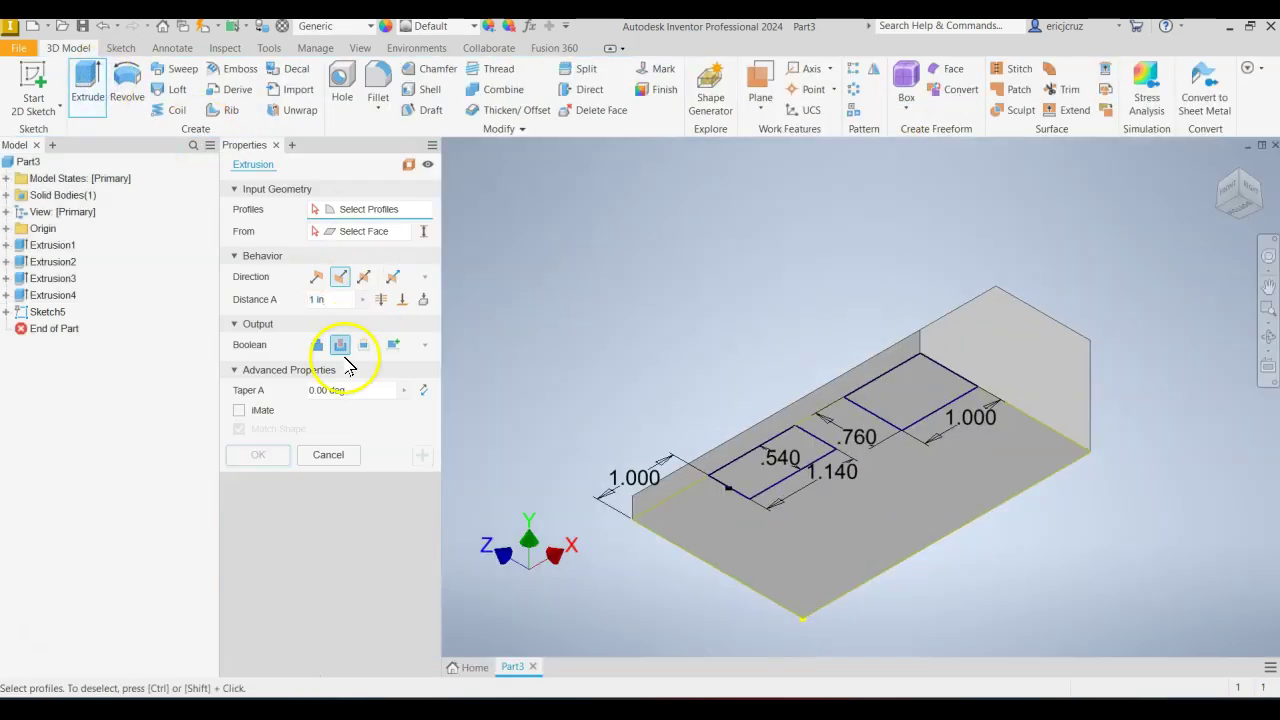
{"action": "left_click", "coordinate": [751, 460]}
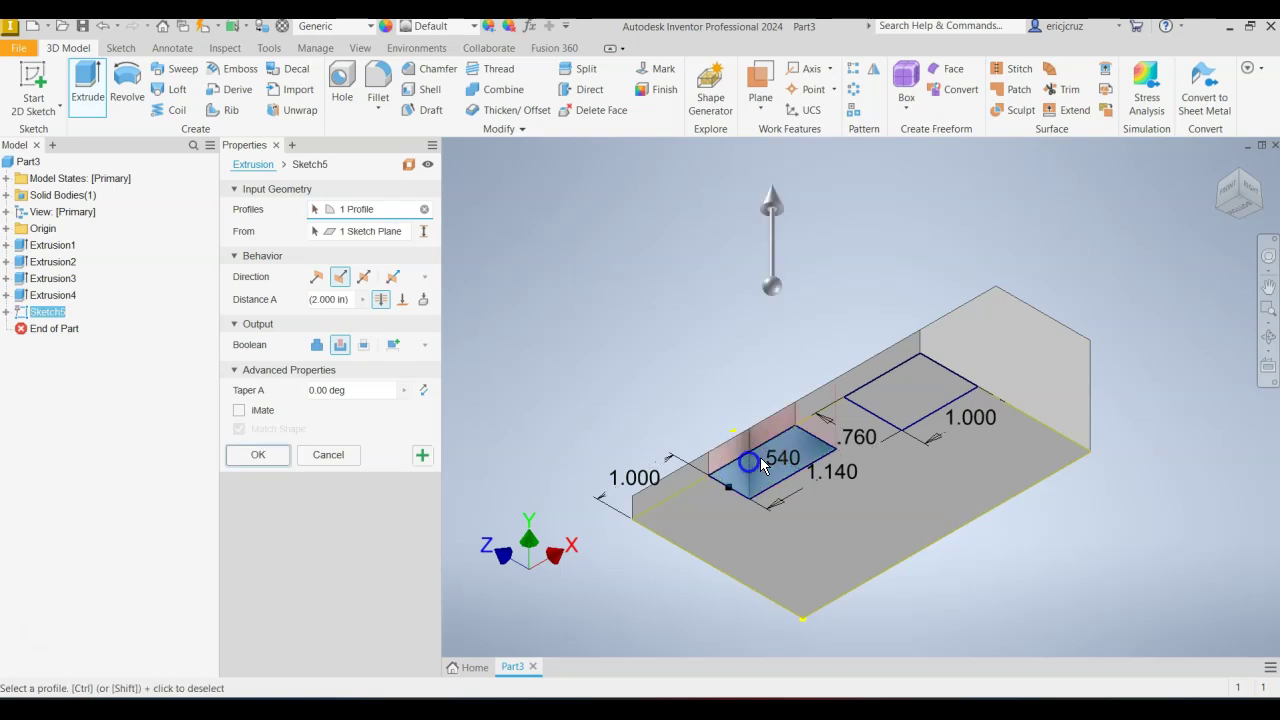
{"action": "left_click", "coordinate": [921, 403]}
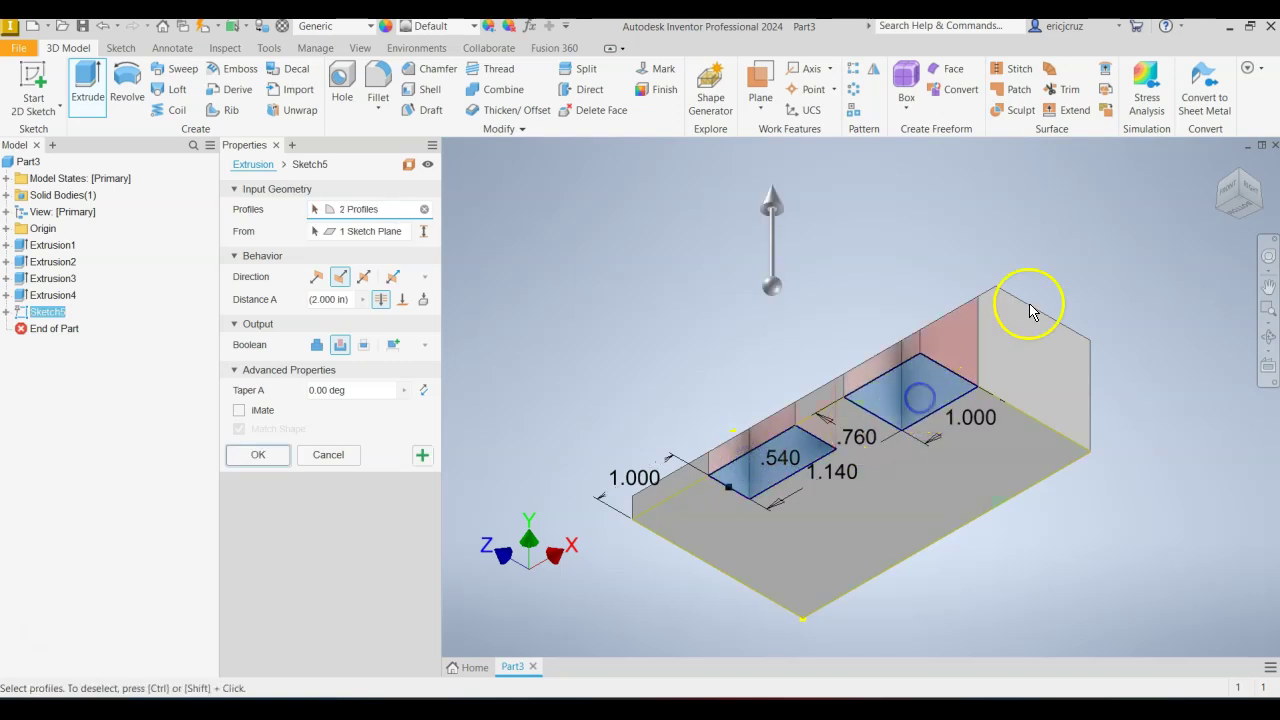
{"action": "left_click", "coordinate": [1217, 161]}
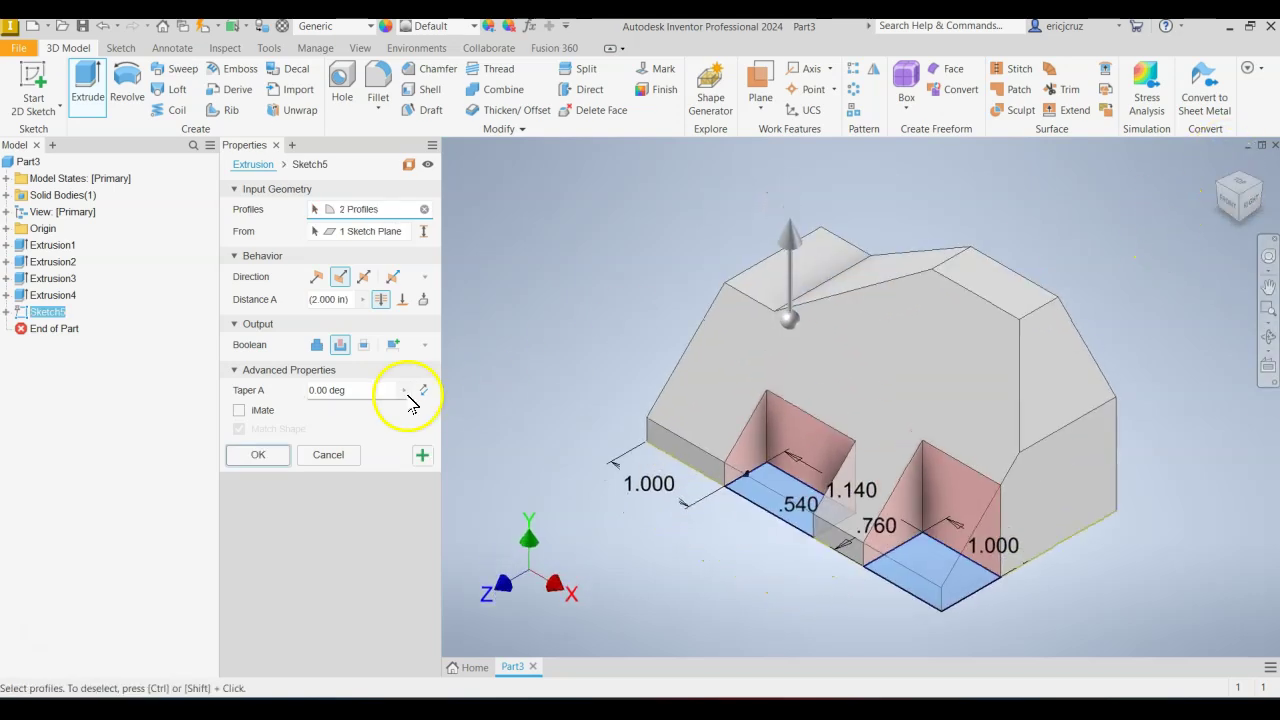
{"action": "left_click", "coordinate": [283, 463]}
Consult the hole location in the reference drawing, start a sketch on the end face and place a center point on it.
{"action": "key", "text": "alt+Tab"}
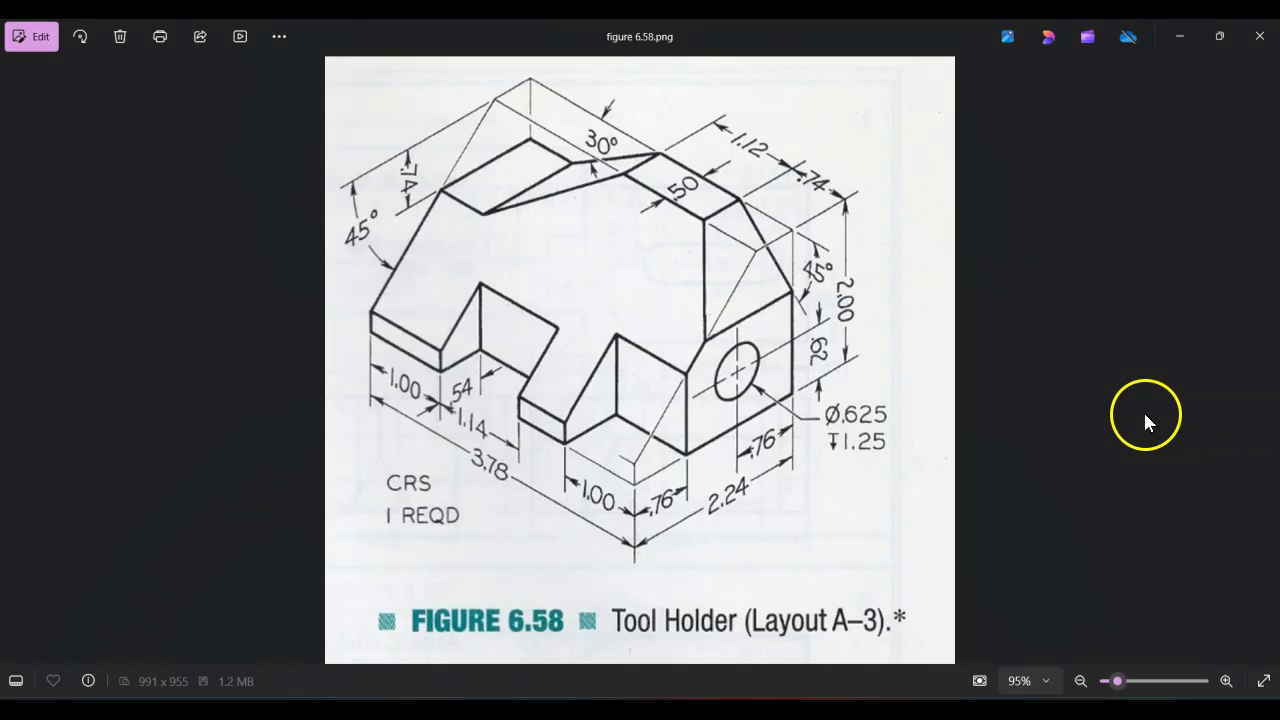
{"action": "key", "text": "alt+Tab"}
{"action": "key", "text": "alt+Tab"}
{"action": "key", "text": "alt+Tab"}
{"action": "key", "text": "alt+Tab"}
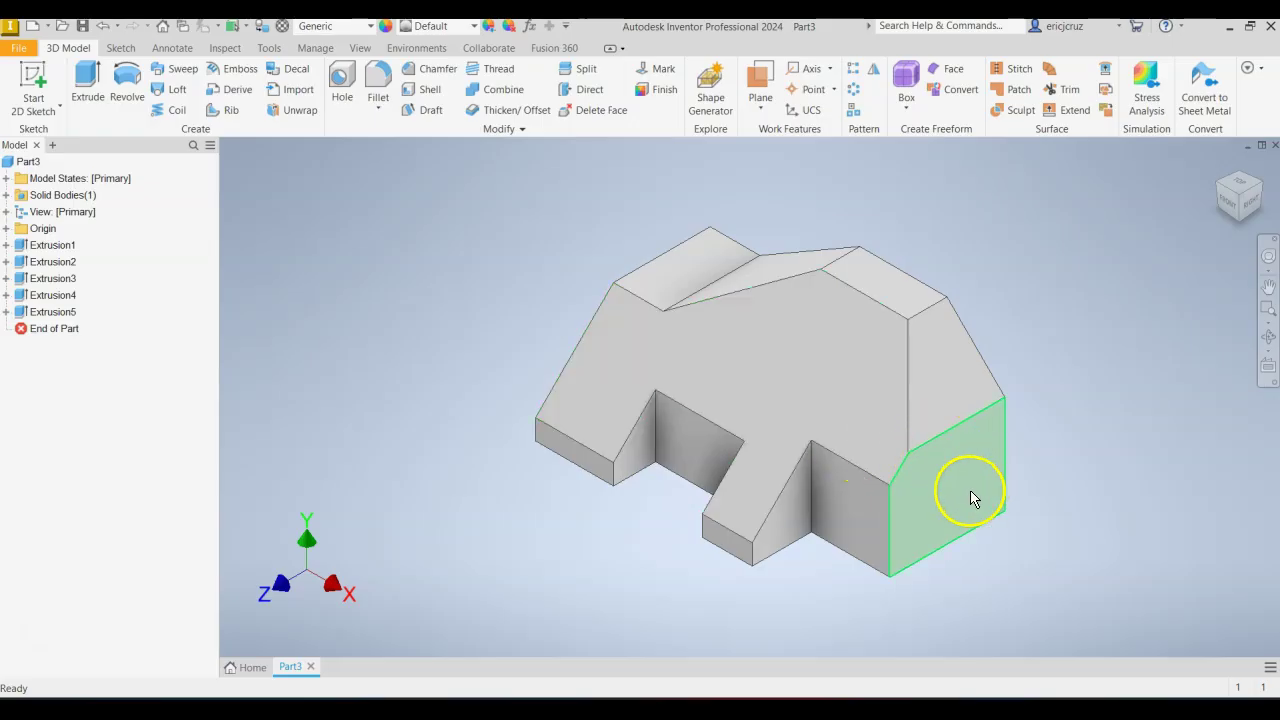
{"action": "right_click", "coordinate": [971, 483]}
{"action": "left_click", "coordinate": [976, 535]}
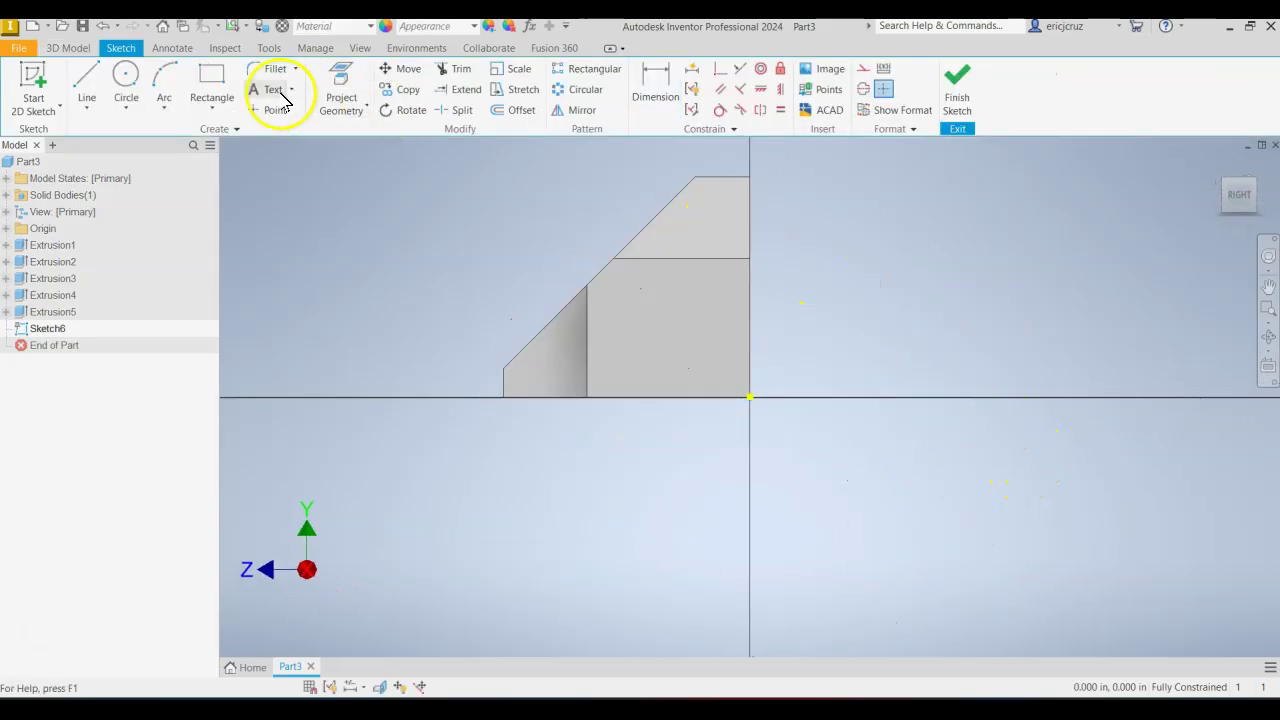
{"action": "left_click", "coordinate": [266, 112]}
{"action": "left_click", "coordinate": [663, 320]}
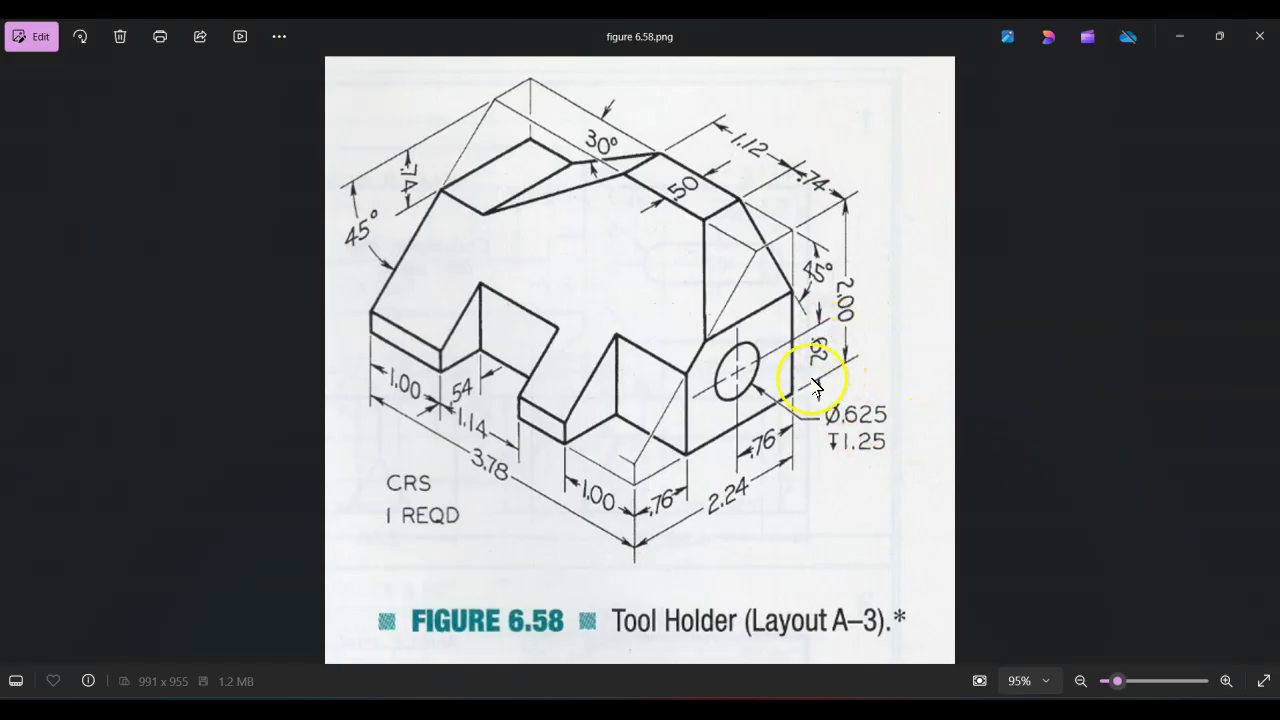
Dimension the center point 0.62 in above the end face's bottom edge.
{"action": "left_click", "coordinate": [645, 88]}
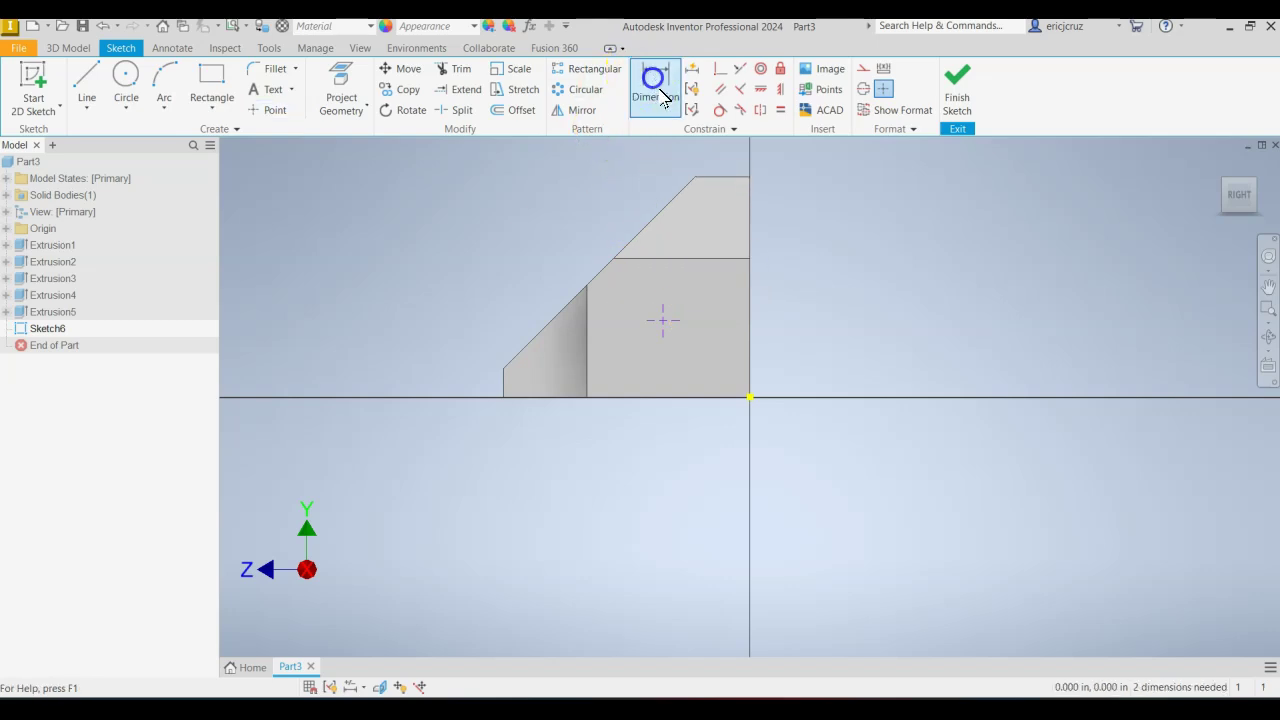
{"action": "left_click", "coordinate": [667, 318]}
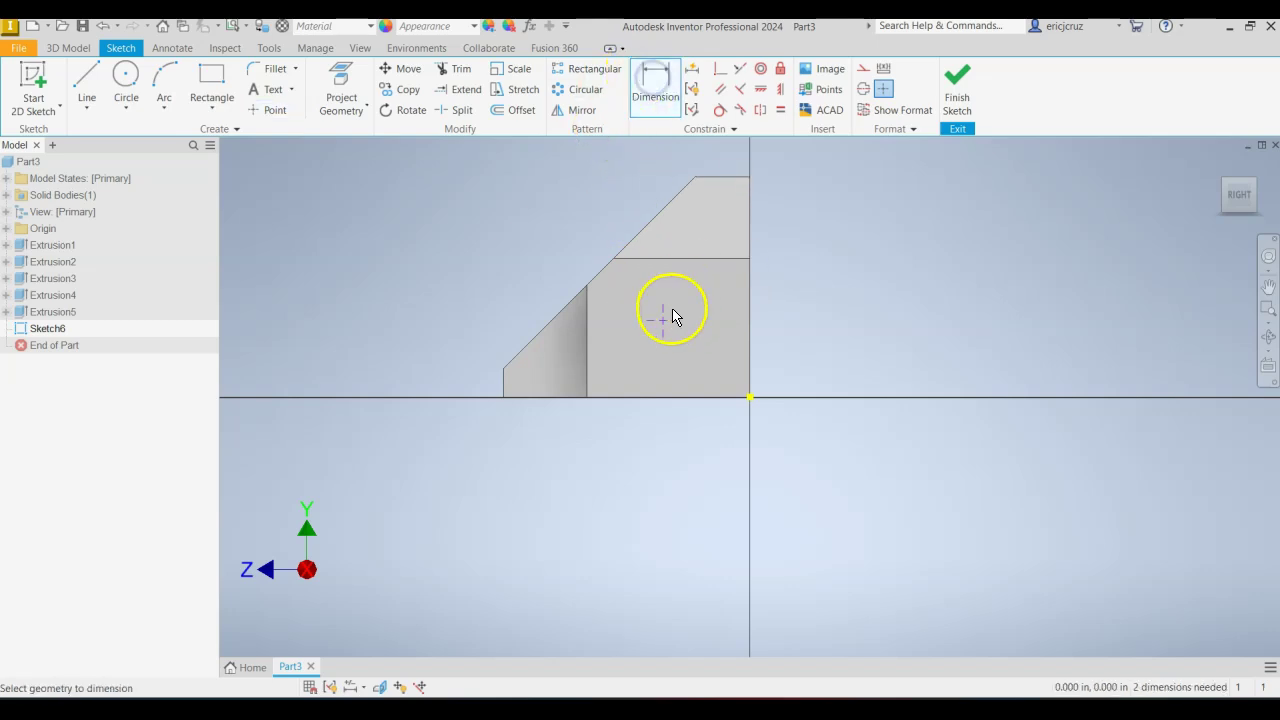
{"action": "left_click", "coordinate": [703, 394]}
{"action": "left_click", "coordinate": [863, 362]}
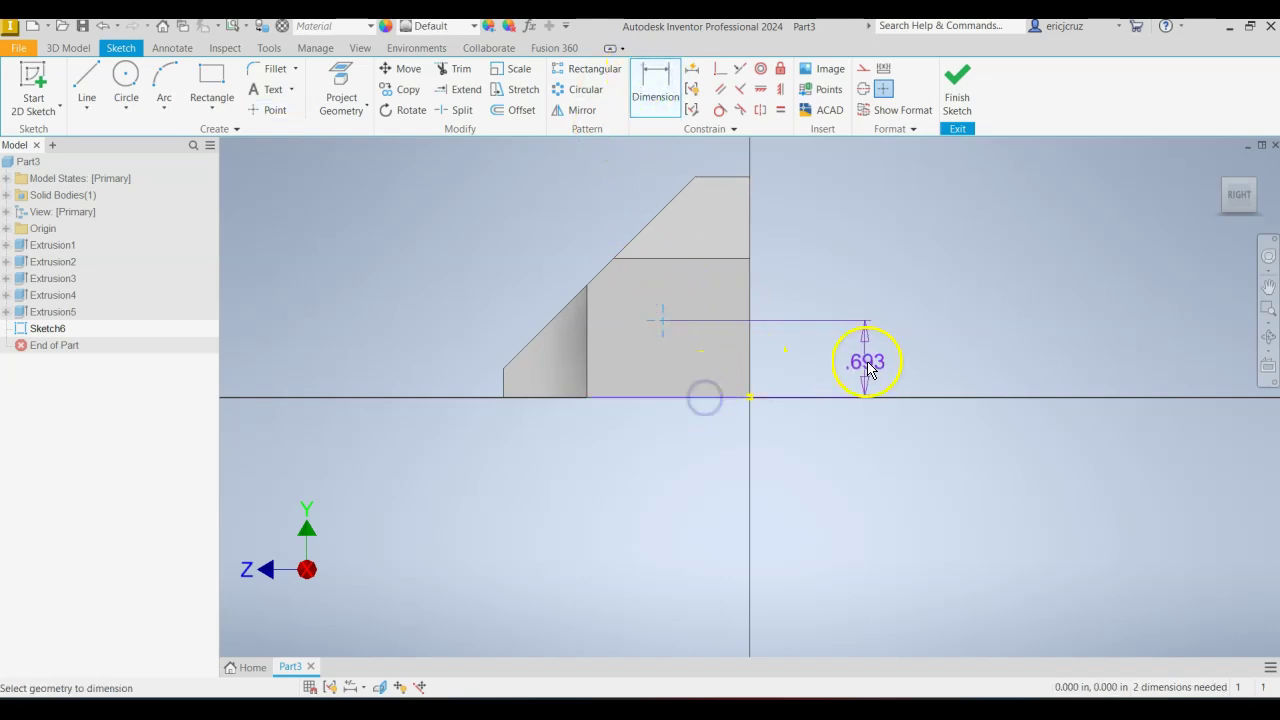
{"action": "key", "text": "Return"}
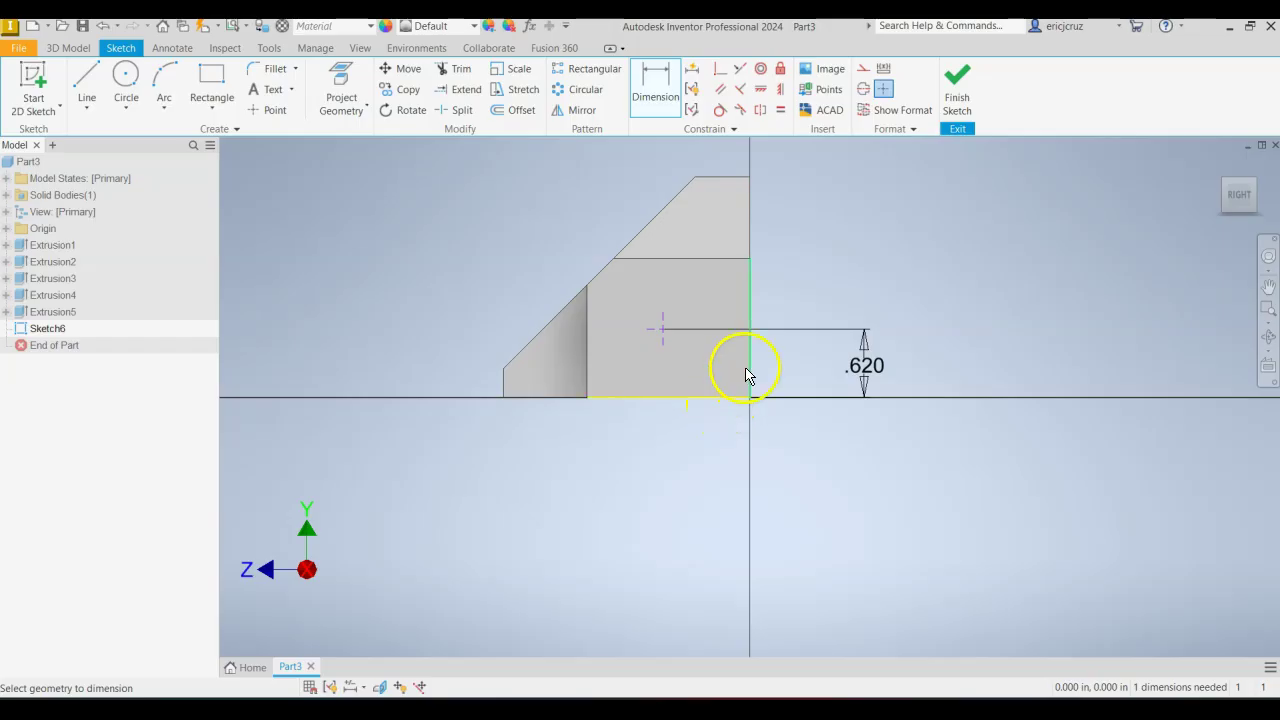
Dimension the center point 0.76 in from the end face's back edge and finish the sketch.
{"action": "left_click", "coordinate": [746, 375]}
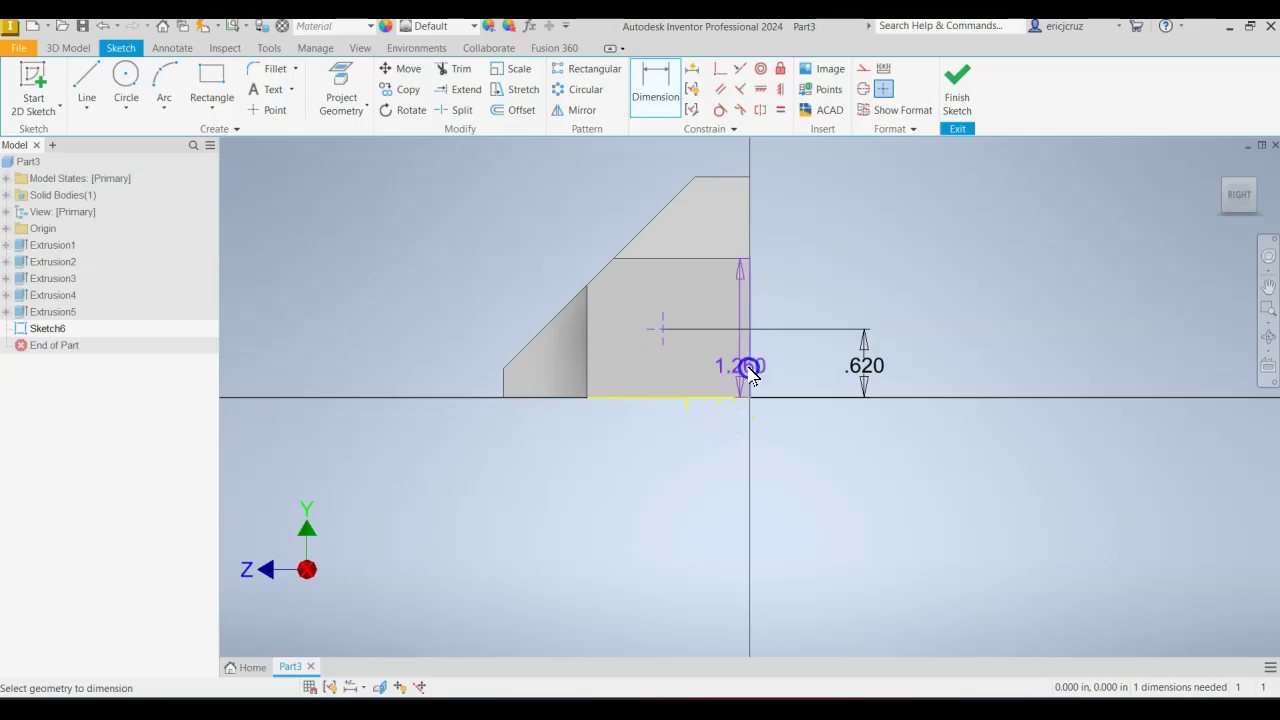
{"action": "left_click", "coordinate": [661, 330]}
{"action": "left_click", "coordinate": [701, 458]}
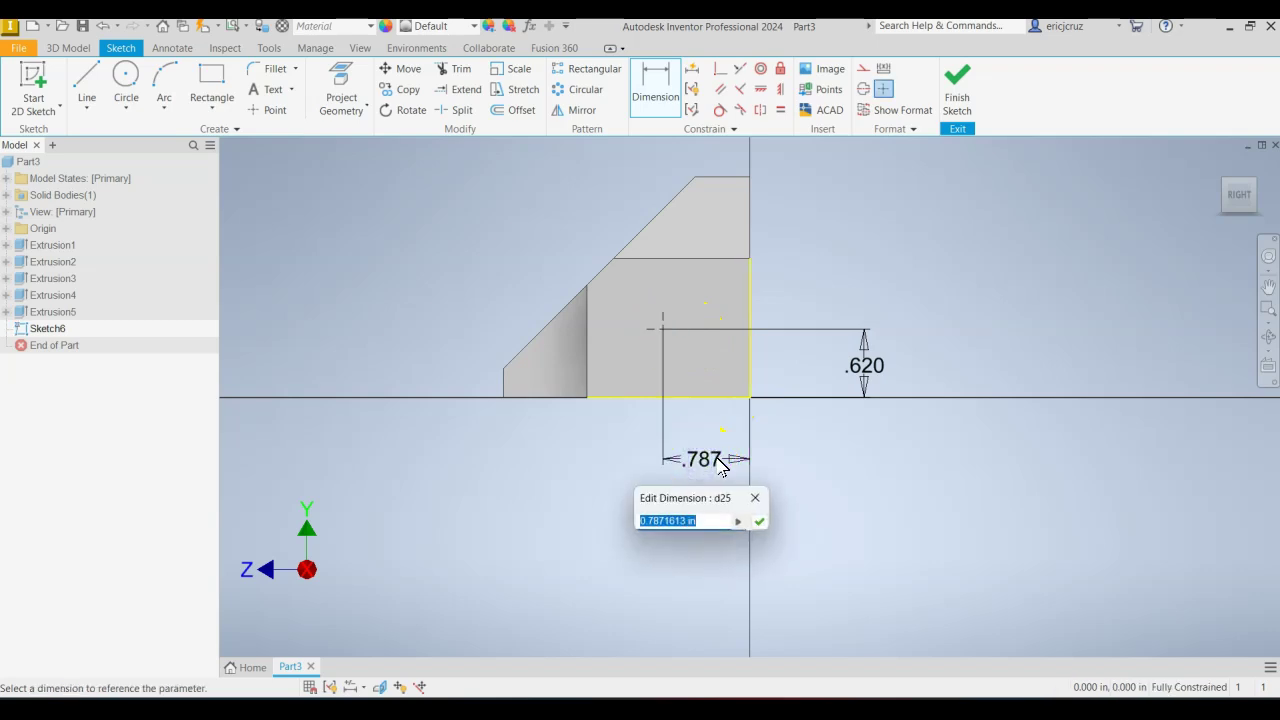
{"action": "type", "text": ".76"}
{"action": "key", "text": "Return"}
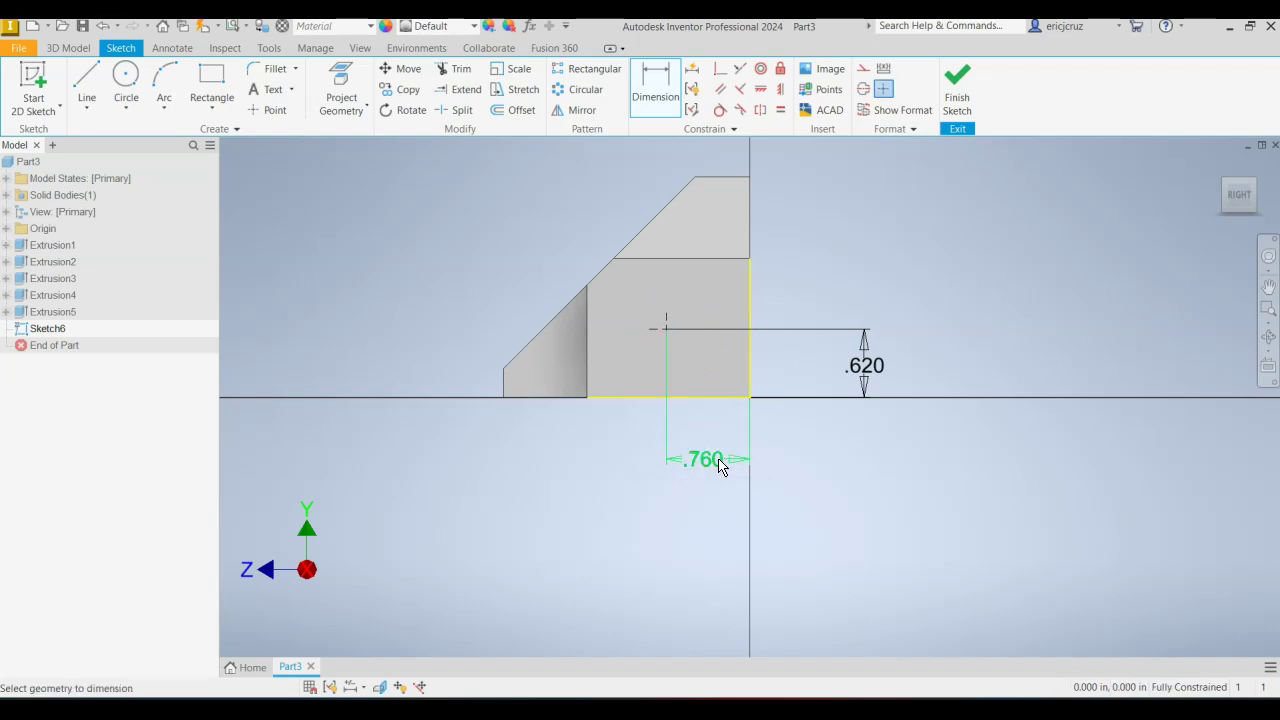
{"action": "left_click", "coordinate": [980, 92]}
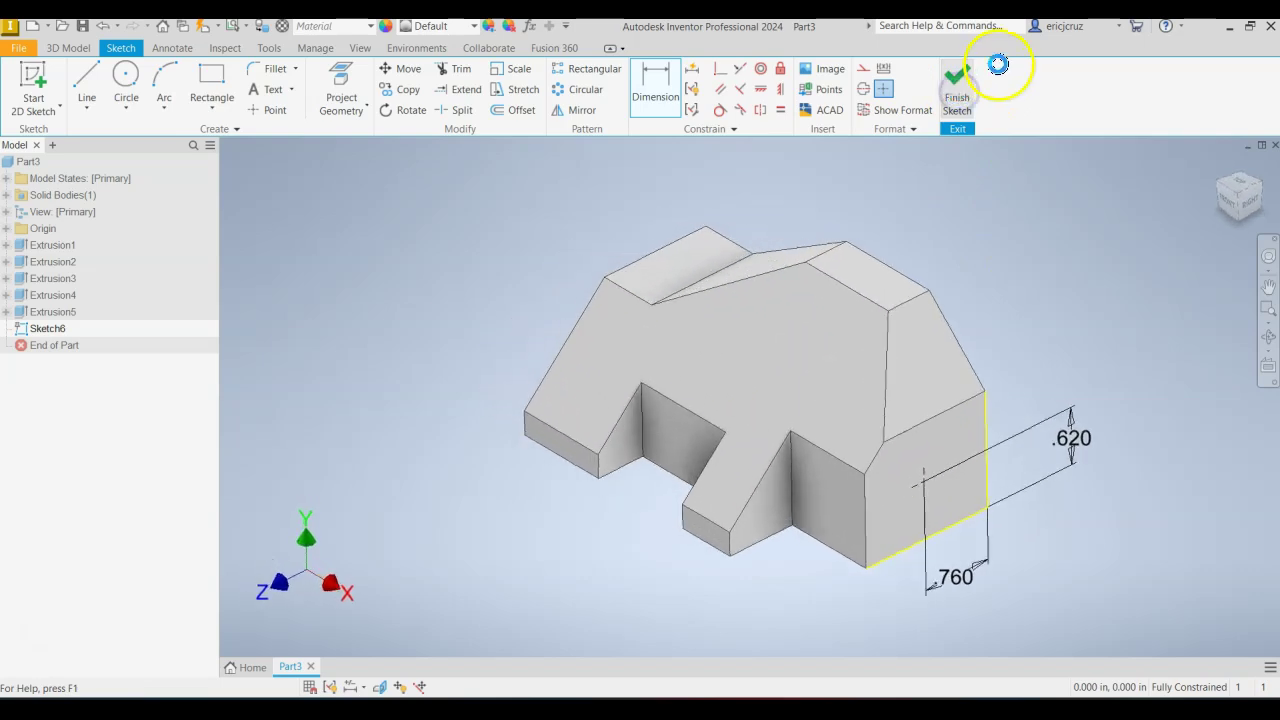
{"action": "left_click", "coordinate": [342, 85]}
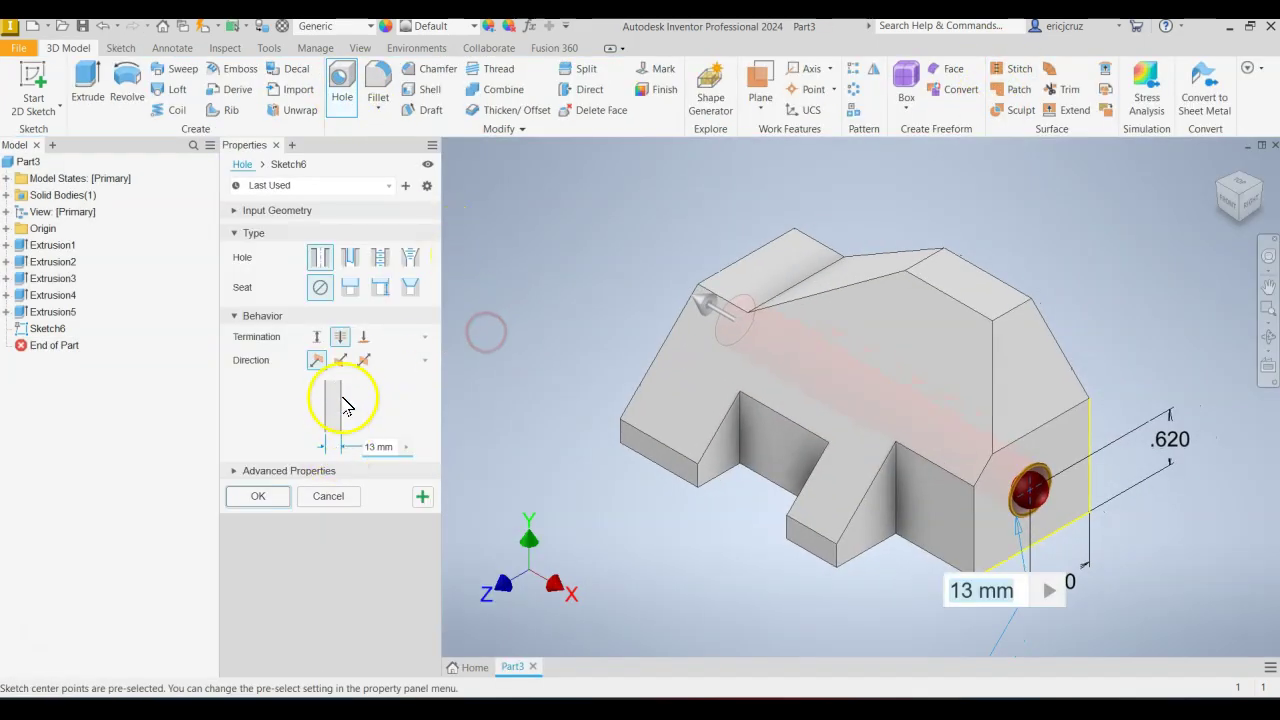
{"action": "left_click", "coordinate": [315, 338]}
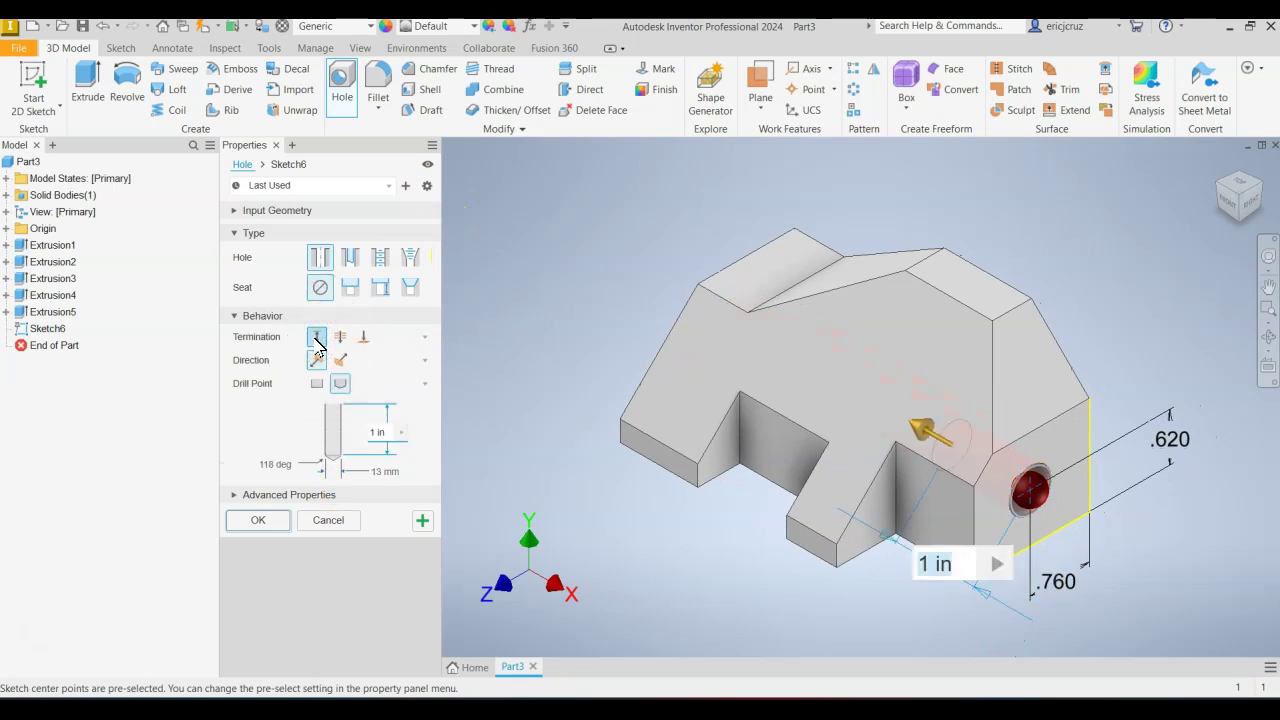
{"action": "left_click", "coordinate": [316, 340]}
{"action": "left_click", "coordinate": [372, 468]}
{"action": "key", "text": "alt+Tab"}
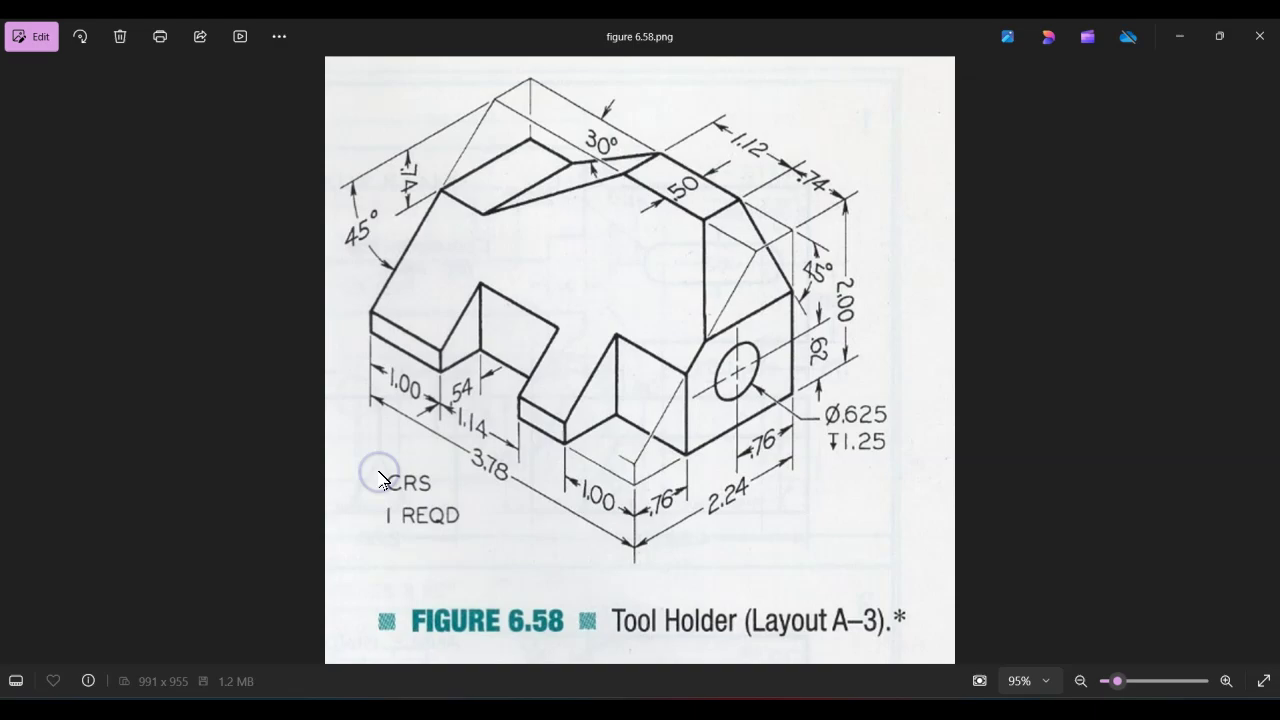
{"action": "key", "text": "alt+Tab"}
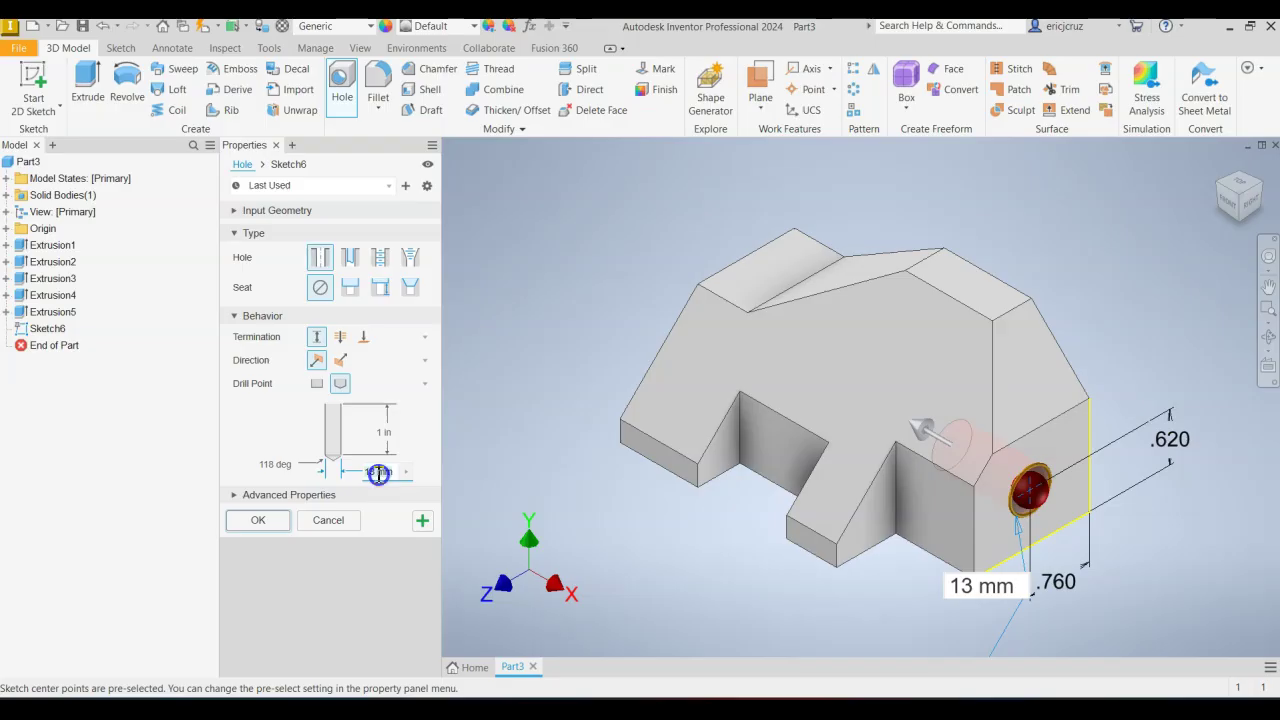
{"action": "left_click", "coordinate": [383, 477]}
{"action": "left_click", "coordinate": [350, 520]}
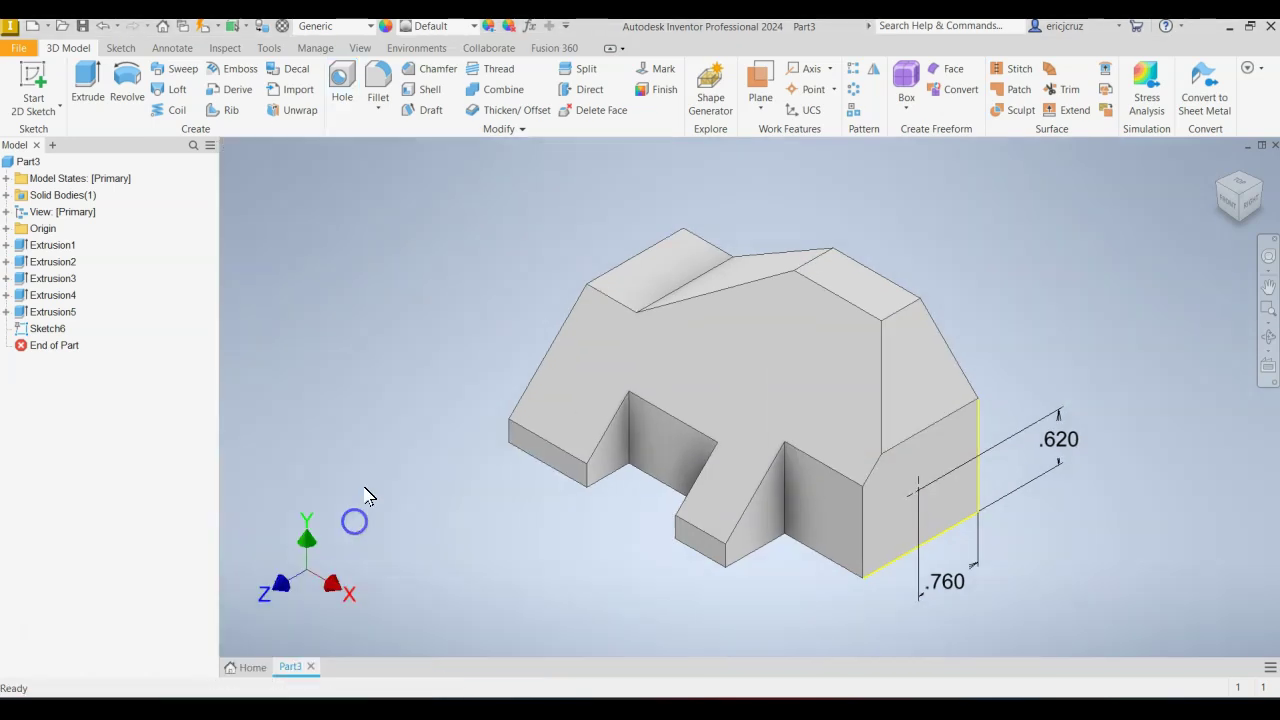
Check the length units in the part's document settings.
{"action": "left_click", "coordinate": [267, 48]}
{"action": "left_click", "coordinate": [330, 99]}
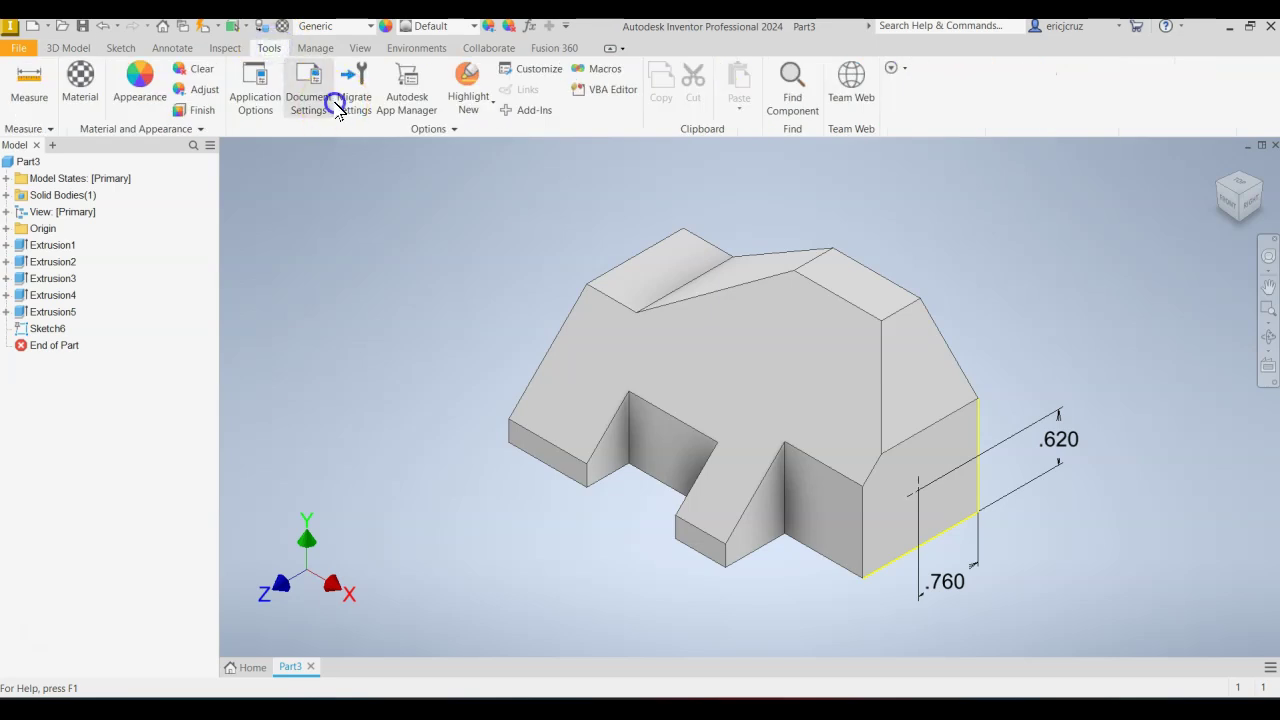
{"action": "left_click", "coordinate": [220, 117]}
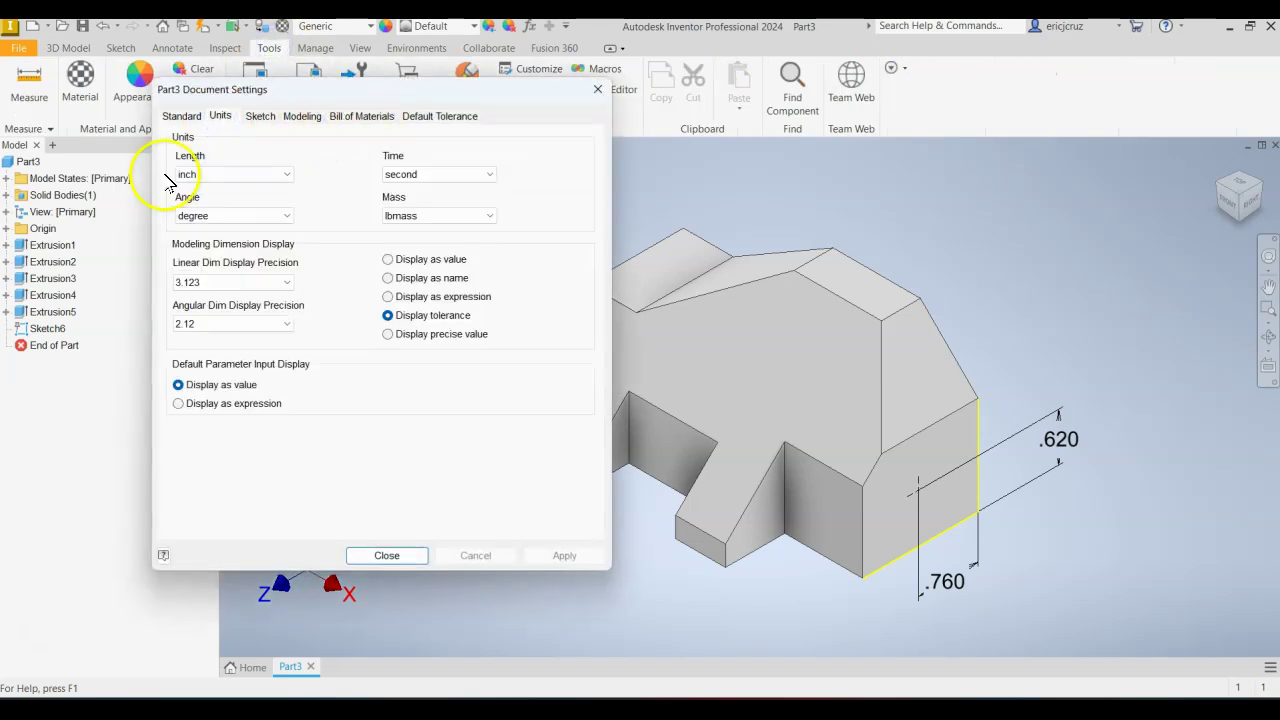
{"action": "left_click", "coordinate": [413, 558]}
Start a hole at the end face's sketched center point and set its diameter to 0.625 in, consulting the reference drawing.
{"action": "left_click", "coordinate": [71, 50]}
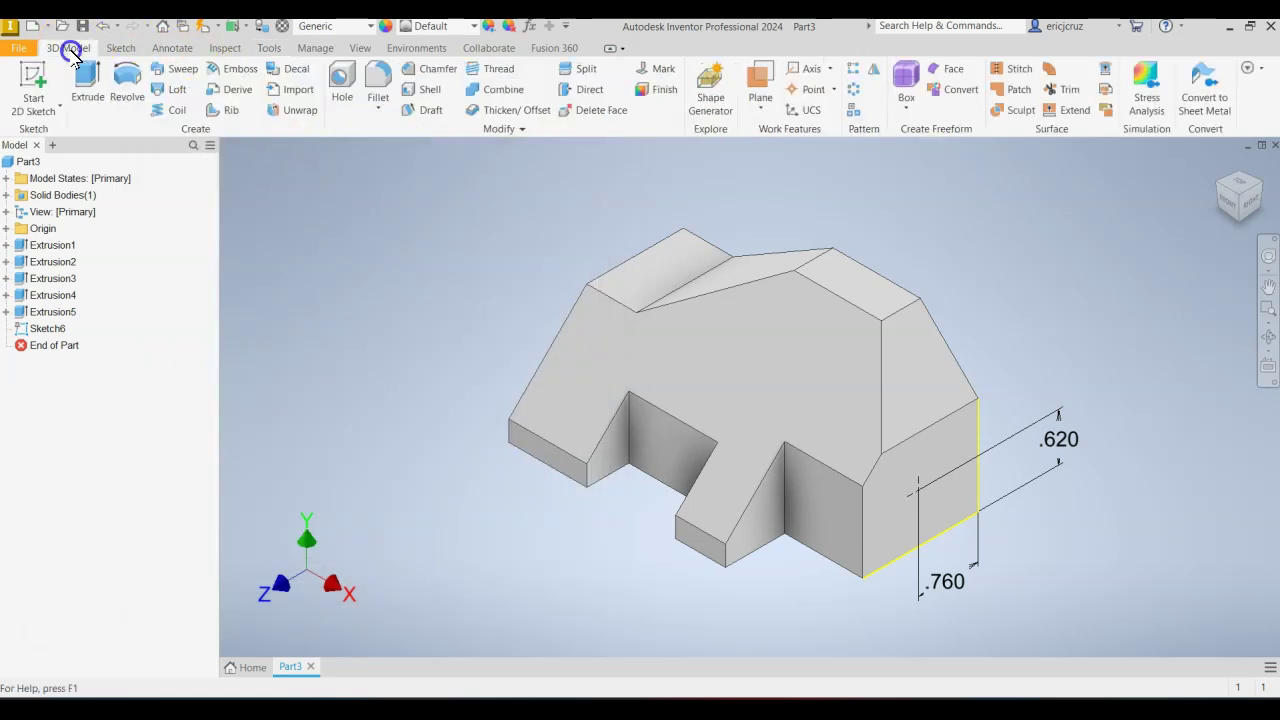
{"action": "left_click", "coordinate": [340, 94]}
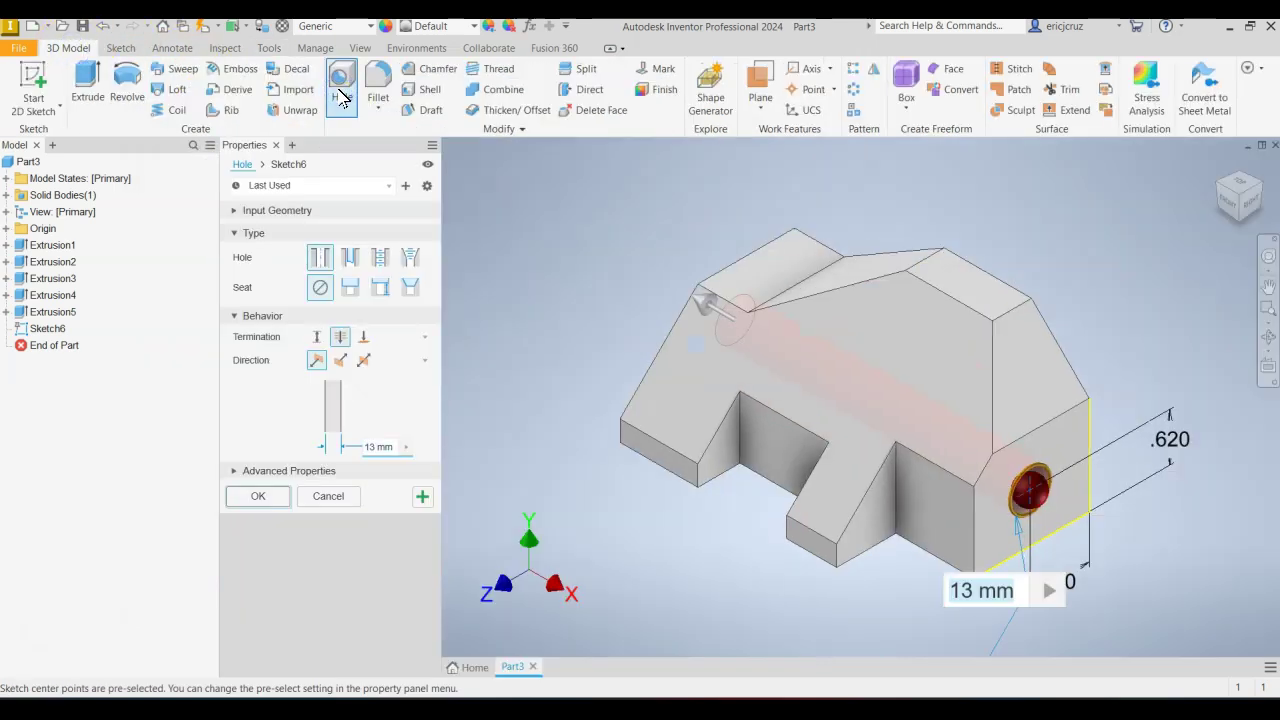
{"action": "left_click", "coordinate": [388, 446]}
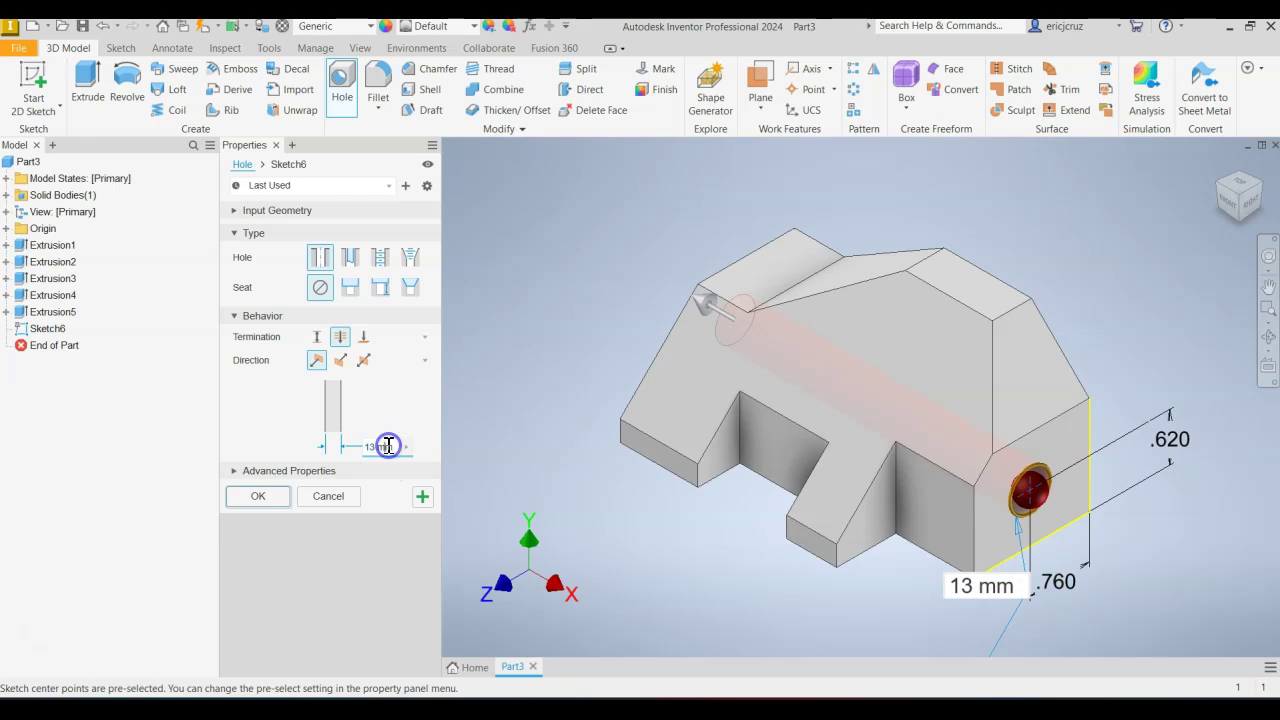
{"action": "key", "text": "alt+Tab"}
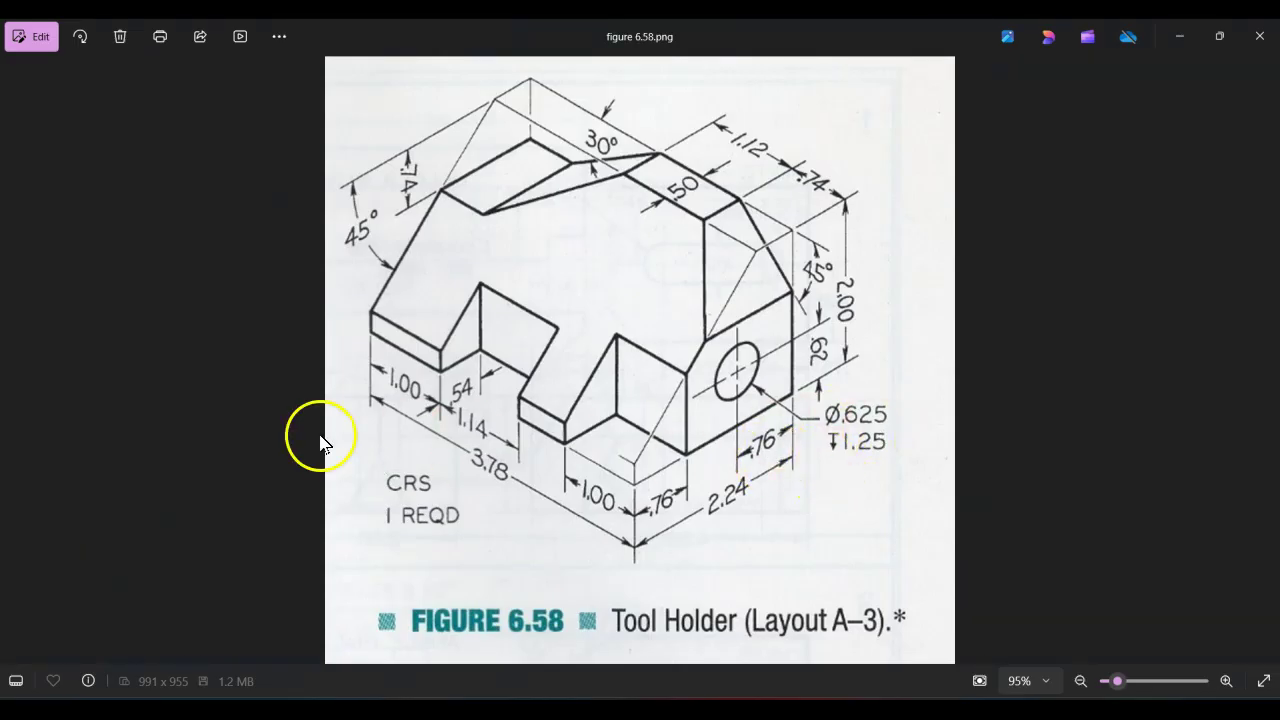
{"action": "key", "text": "alt+Tab"}
{"action": "left_click", "coordinate": [384, 446]}
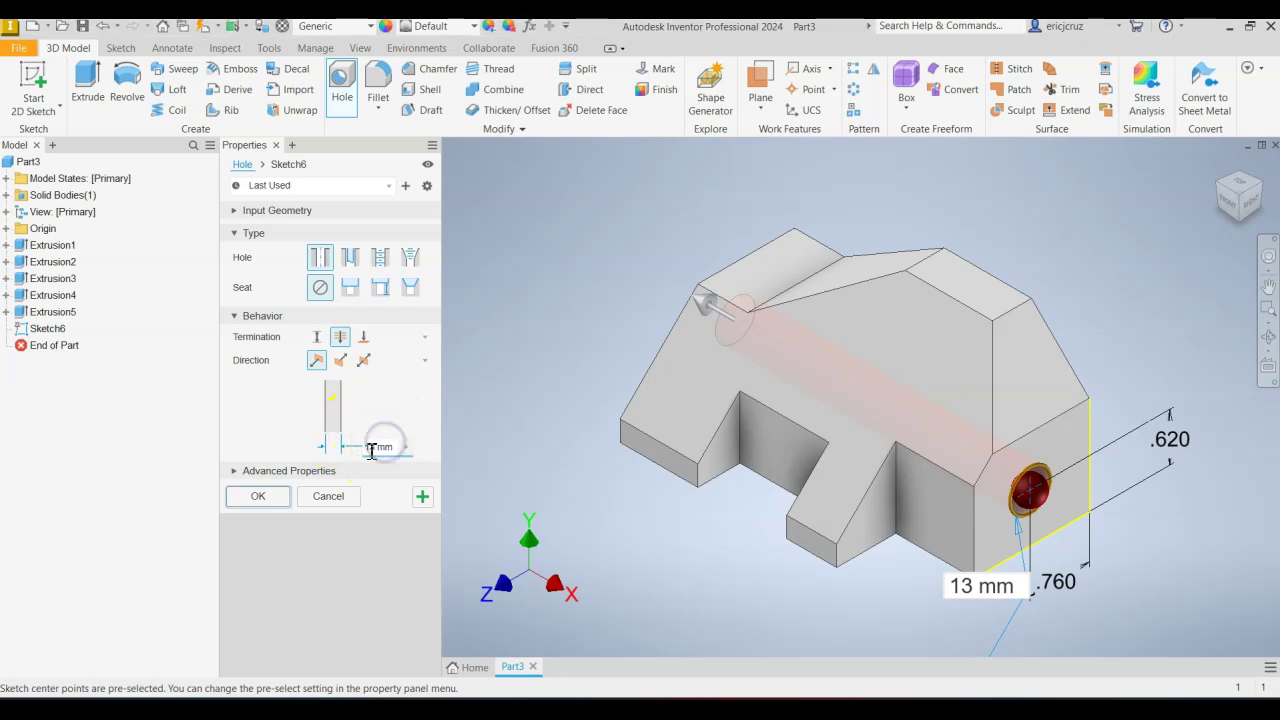
{"action": "key", "text": "BackSpace"}
{"action": "key", "text": "BackSpace"}
{"action": "key", "text": "BackSpace"}
{"action": "type", "text": ".62"}
{"action": "key", "text": "Return"}
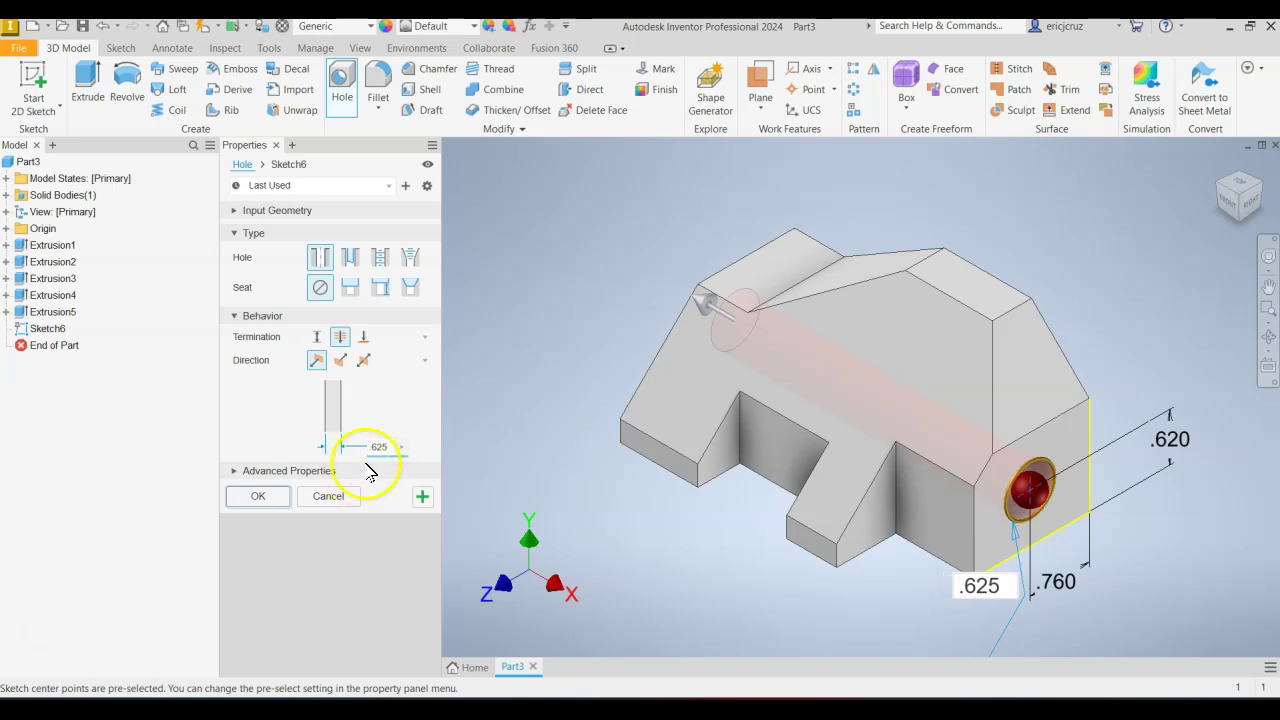
Set the hole to a distance termination with a depth of 1.25 in, as given in the reference drawing.
{"action": "left_click", "coordinate": [316, 340]}
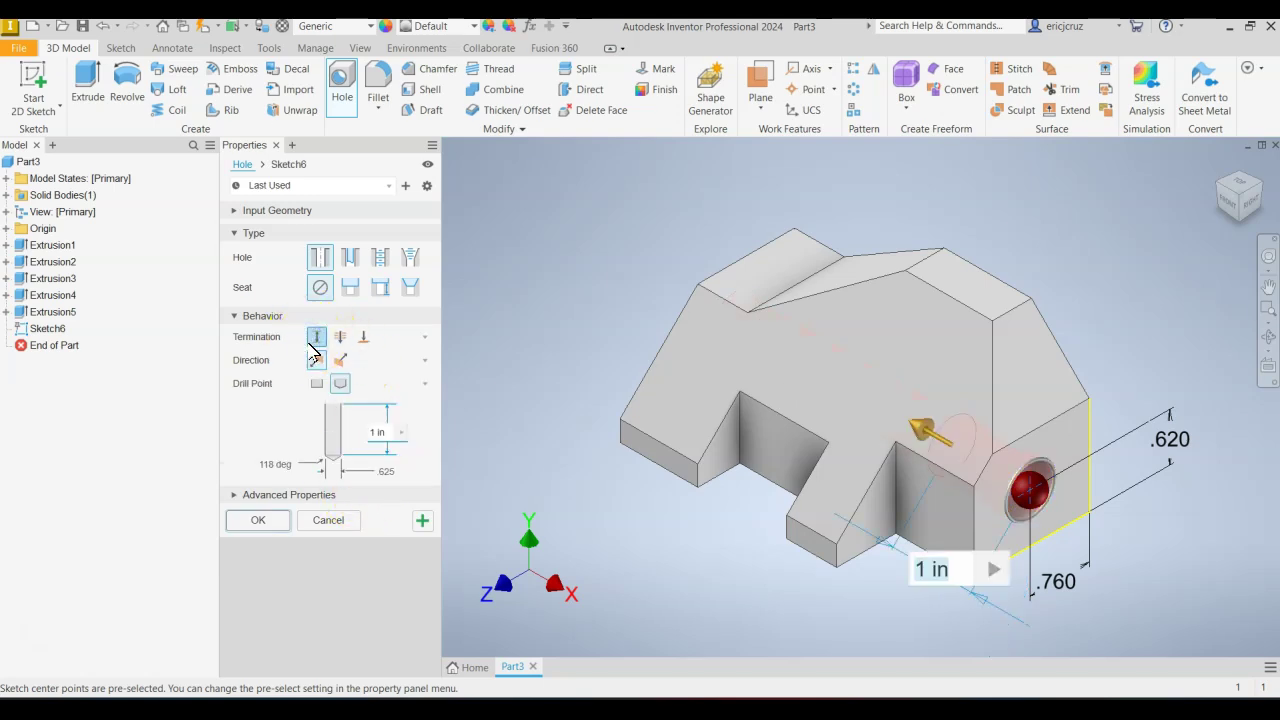
{"action": "left_click", "coordinate": [318, 340]}
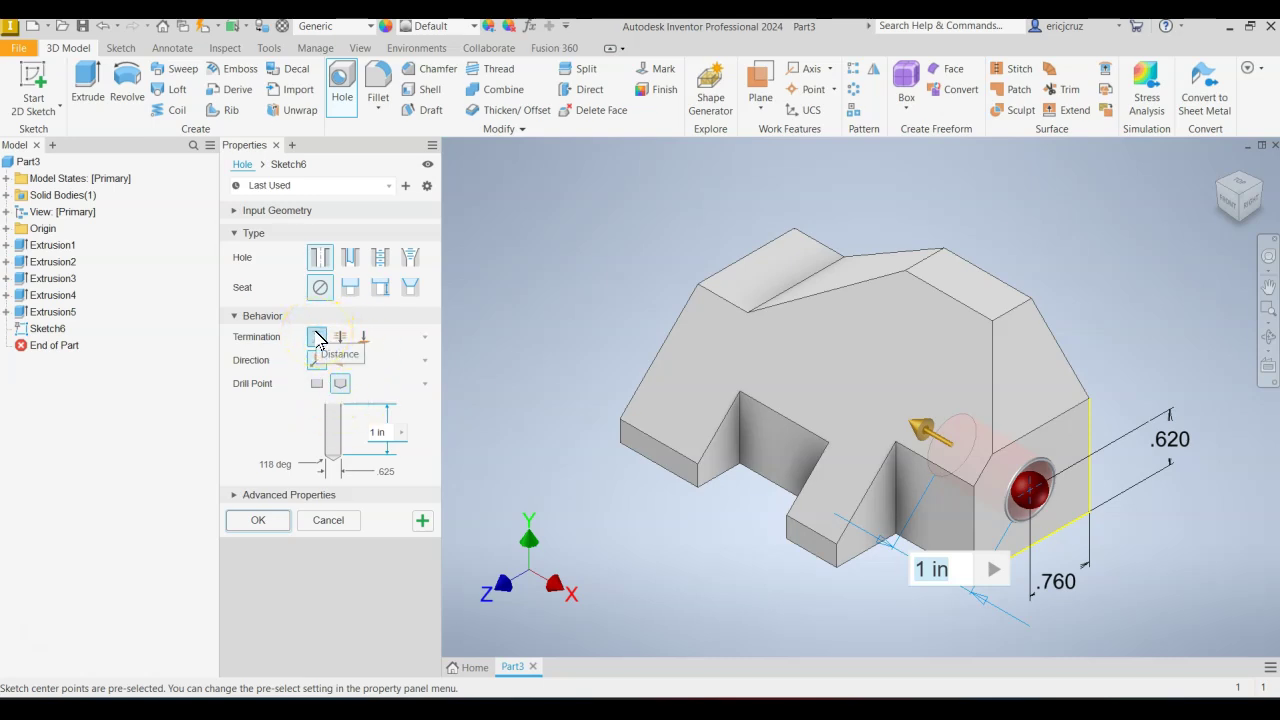
{"action": "left_click", "coordinate": [380, 433]}
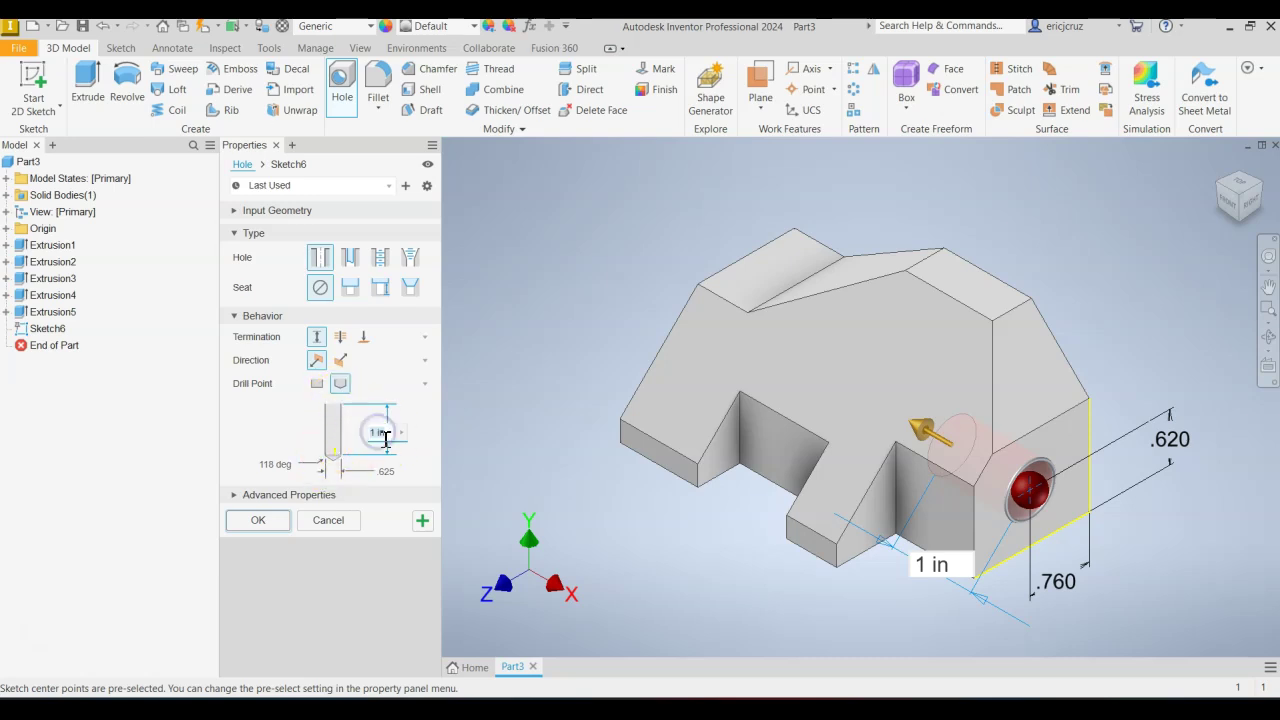
{"action": "left_click", "coordinate": [476, 404]}
{"action": "key", "text": "alt+Tab"}
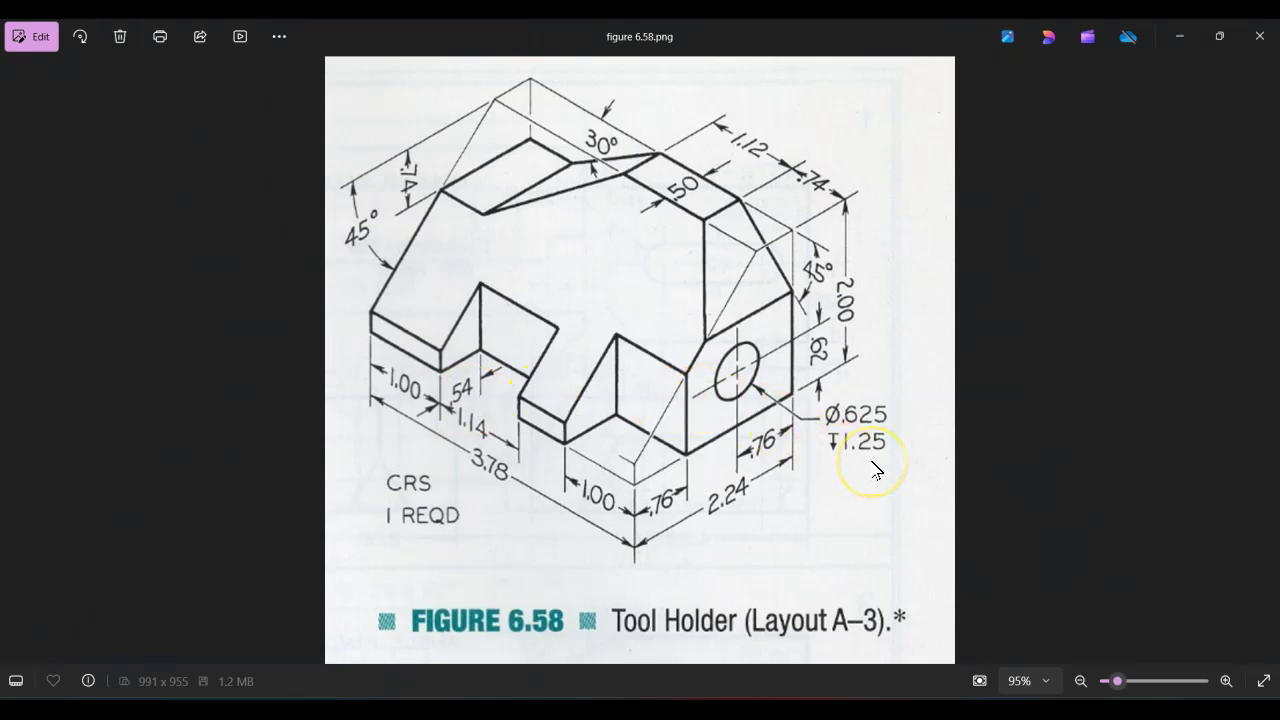
{"action": "key", "text": "alt+Tab"}
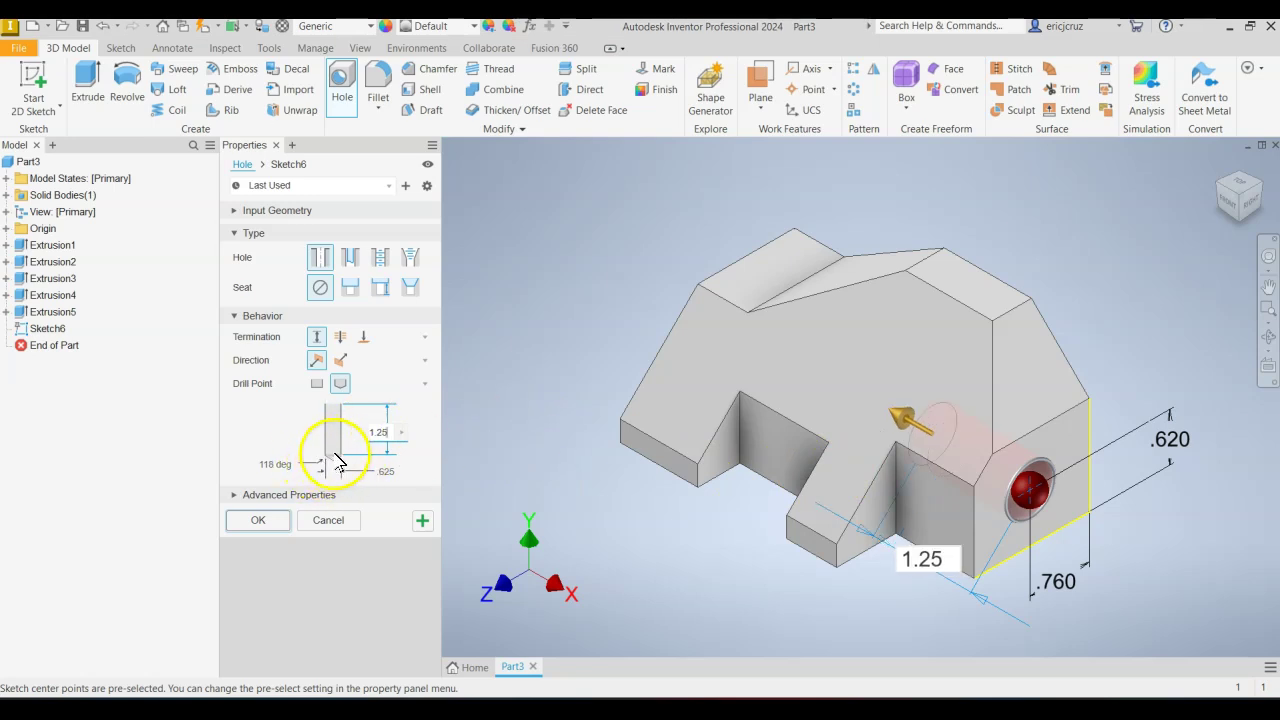
Give the hole a flat drill point and create it.
{"action": "left_click", "coordinate": [318, 385]}
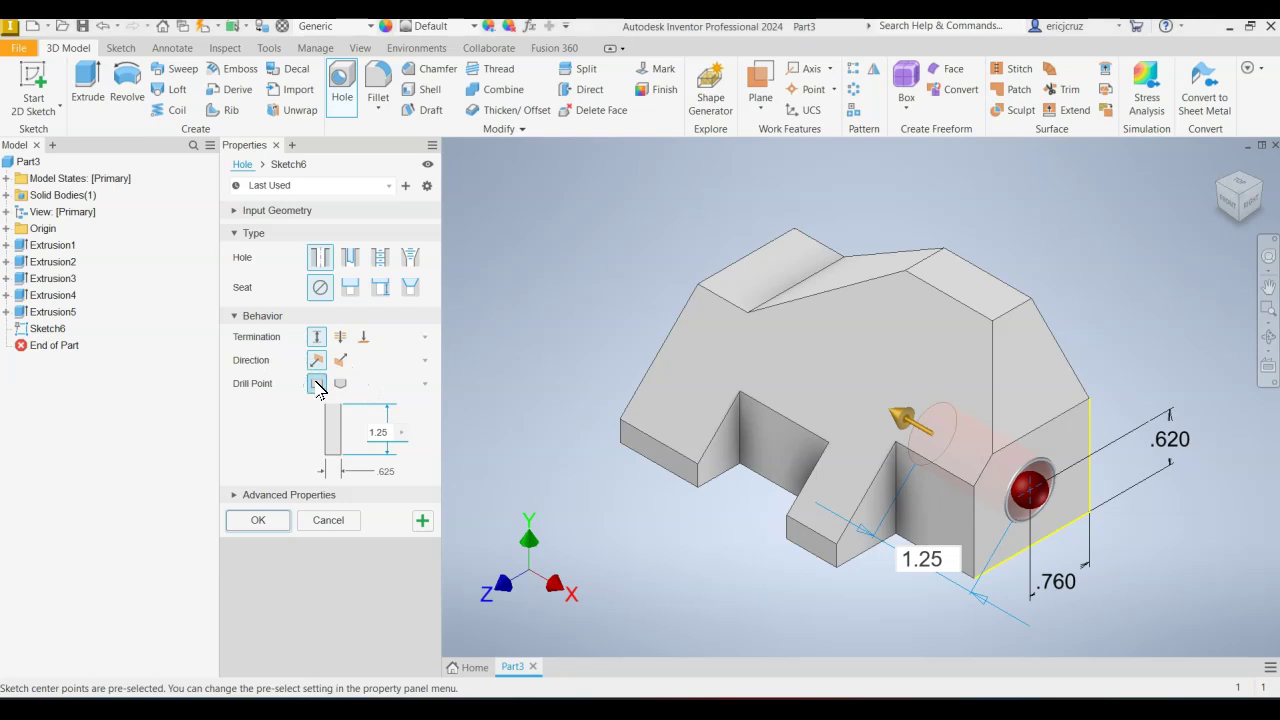
{"action": "left_click", "coordinate": [317, 397]}
{"action": "left_click", "coordinate": [262, 517]}
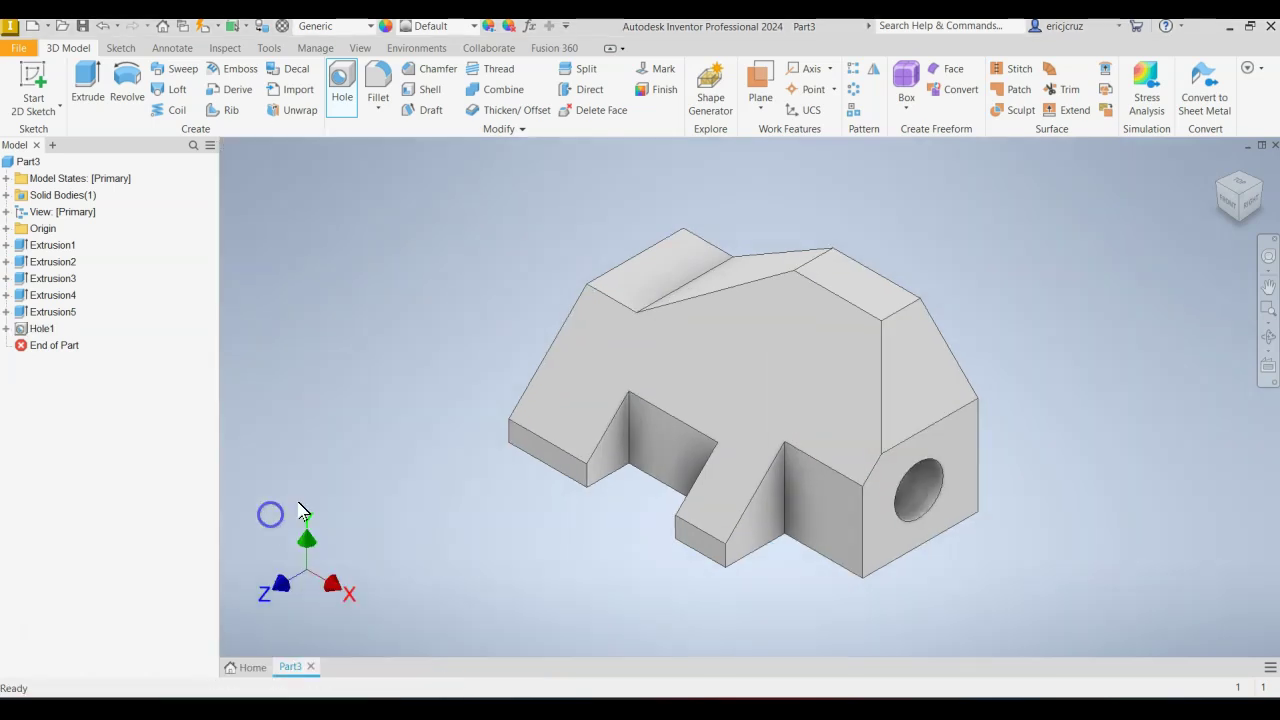
Compare the model with the reference drawing and assign Aluminum 6061 as the part's material.
{"action": "key", "text": "alt+Tab"}
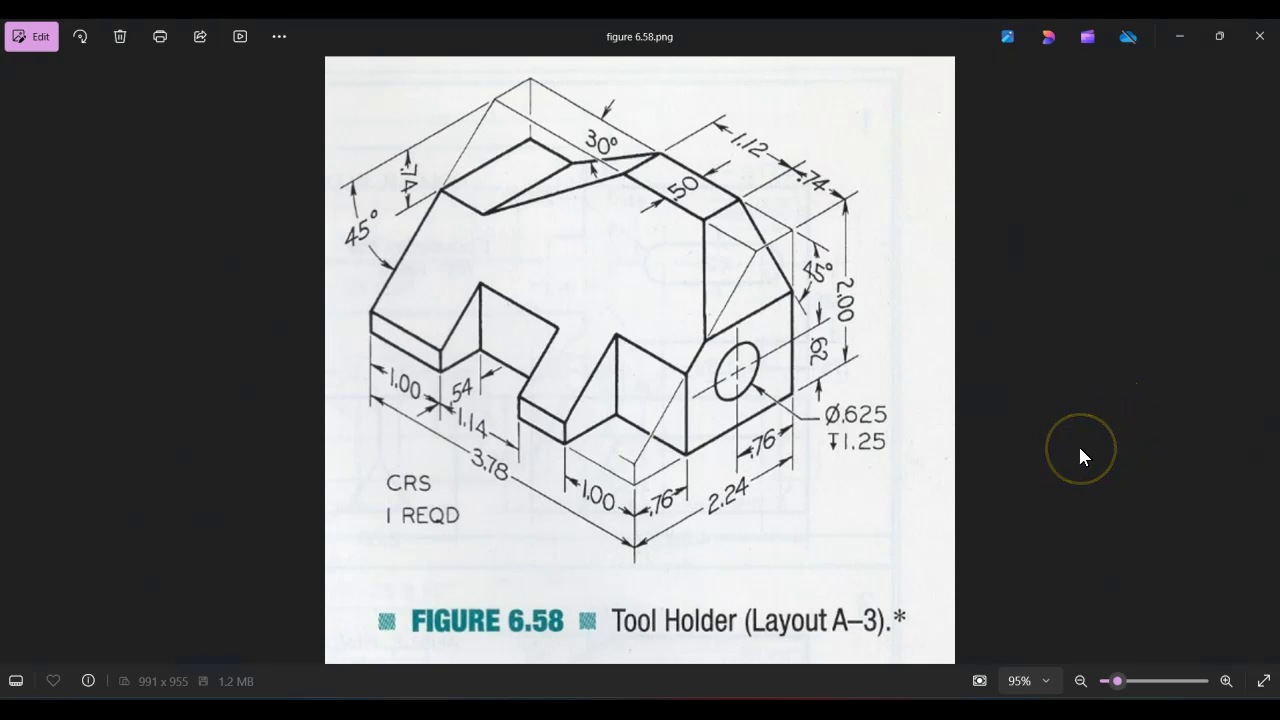
{"action": "key", "text": "alt+Tab"}
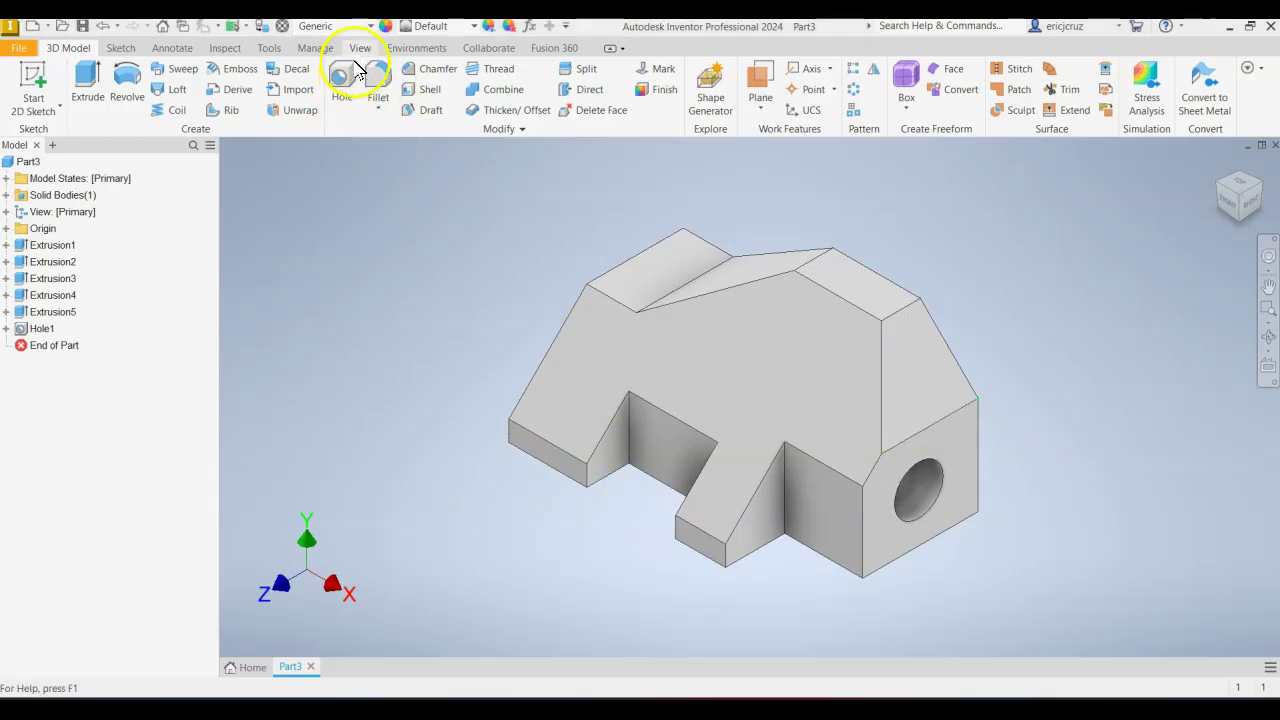
{"action": "left_click", "coordinate": [369, 27]}
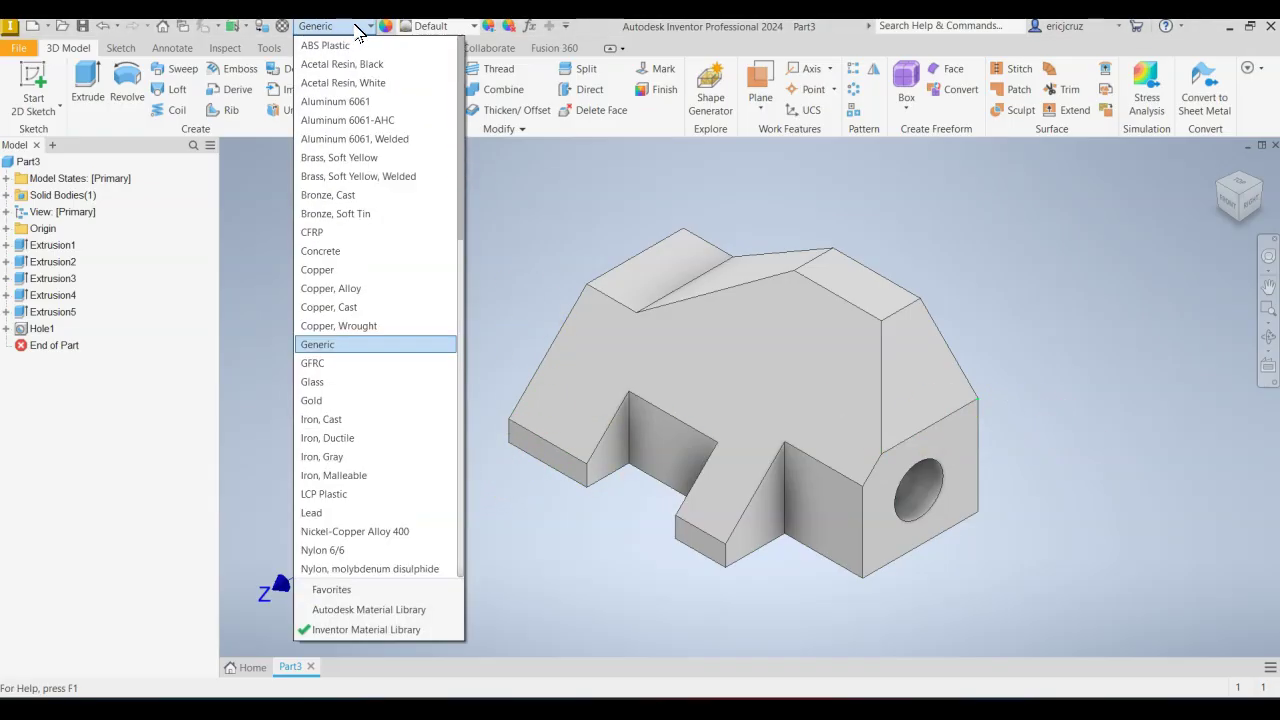
{"action": "left_click", "coordinate": [371, 134]}
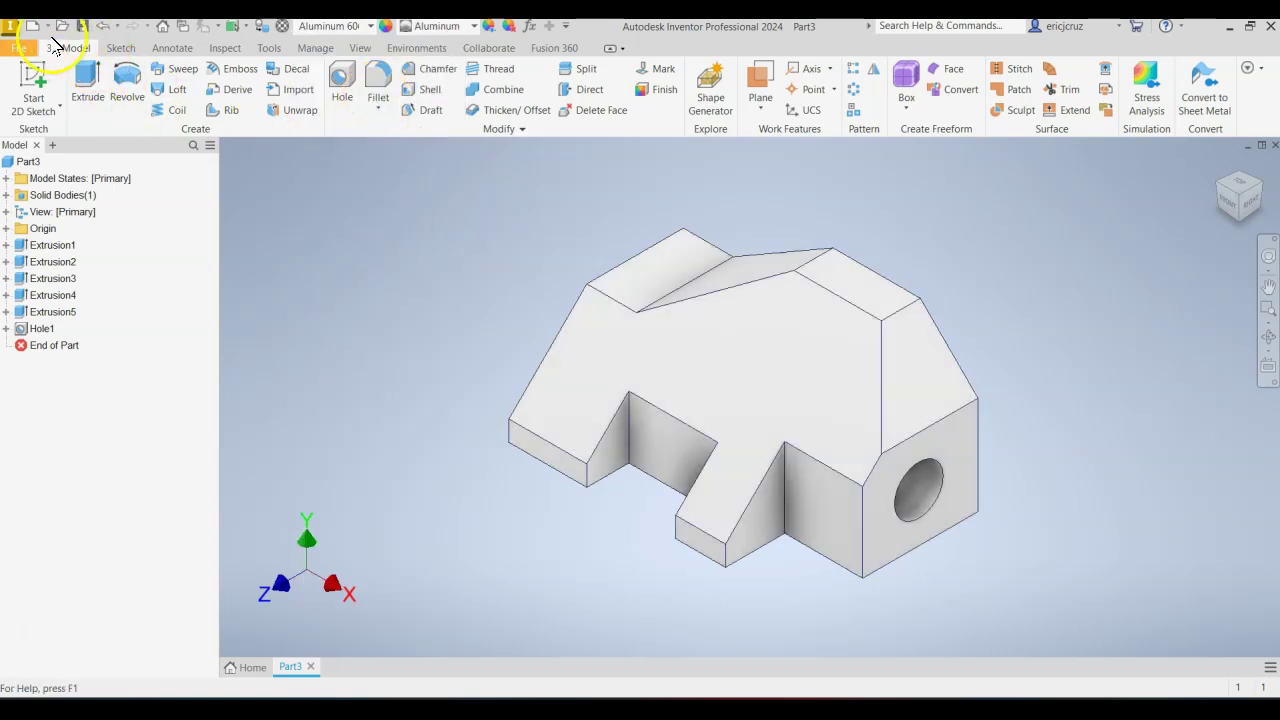
Save the part in the Models folder as "figure 6.58 ex".
{"action": "left_click", "coordinate": [82, 27]}
{"action": "key", "text": "alt+Tab"}
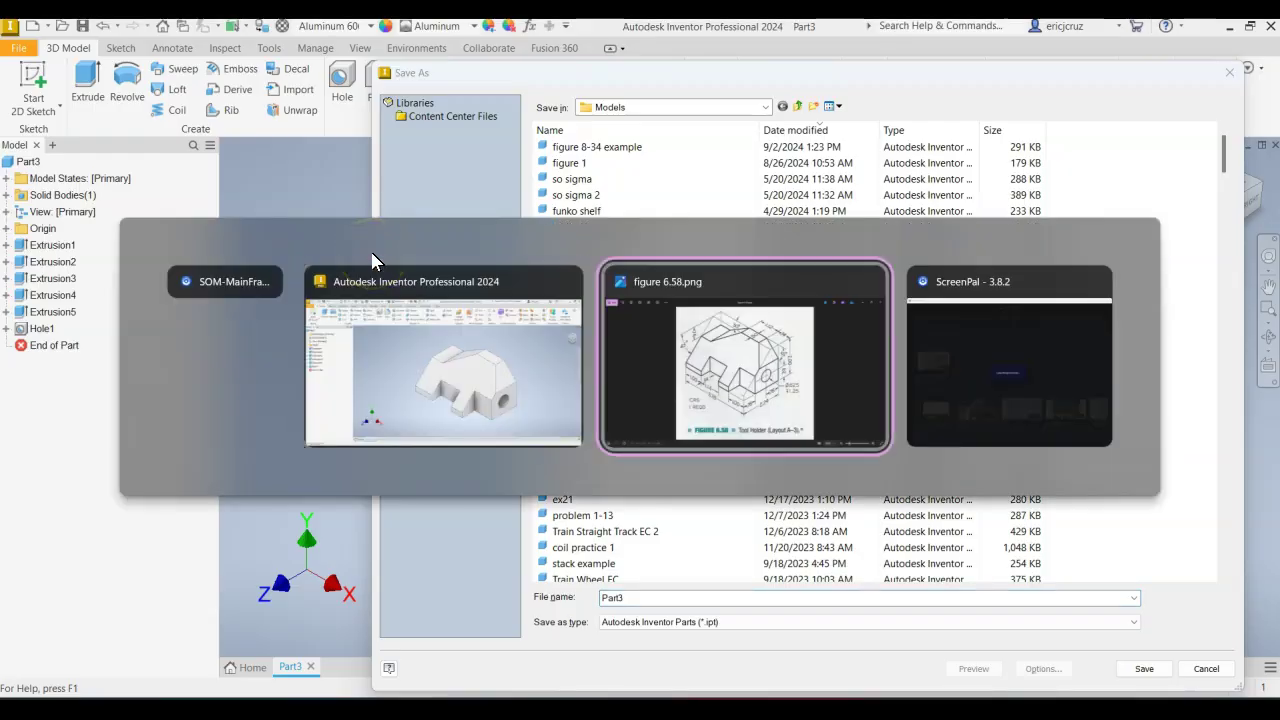
{"action": "key", "text": "alt+Tab"}
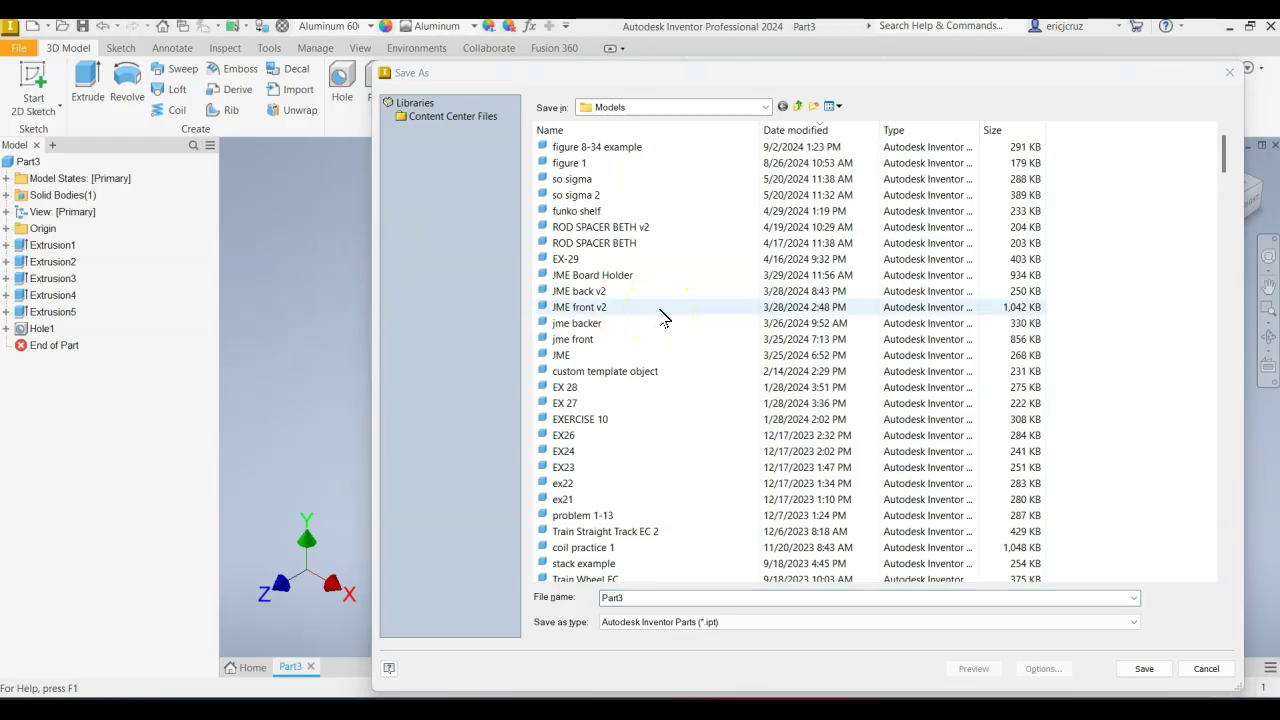
{"action": "left_click", "coordinate": [671, 596]}
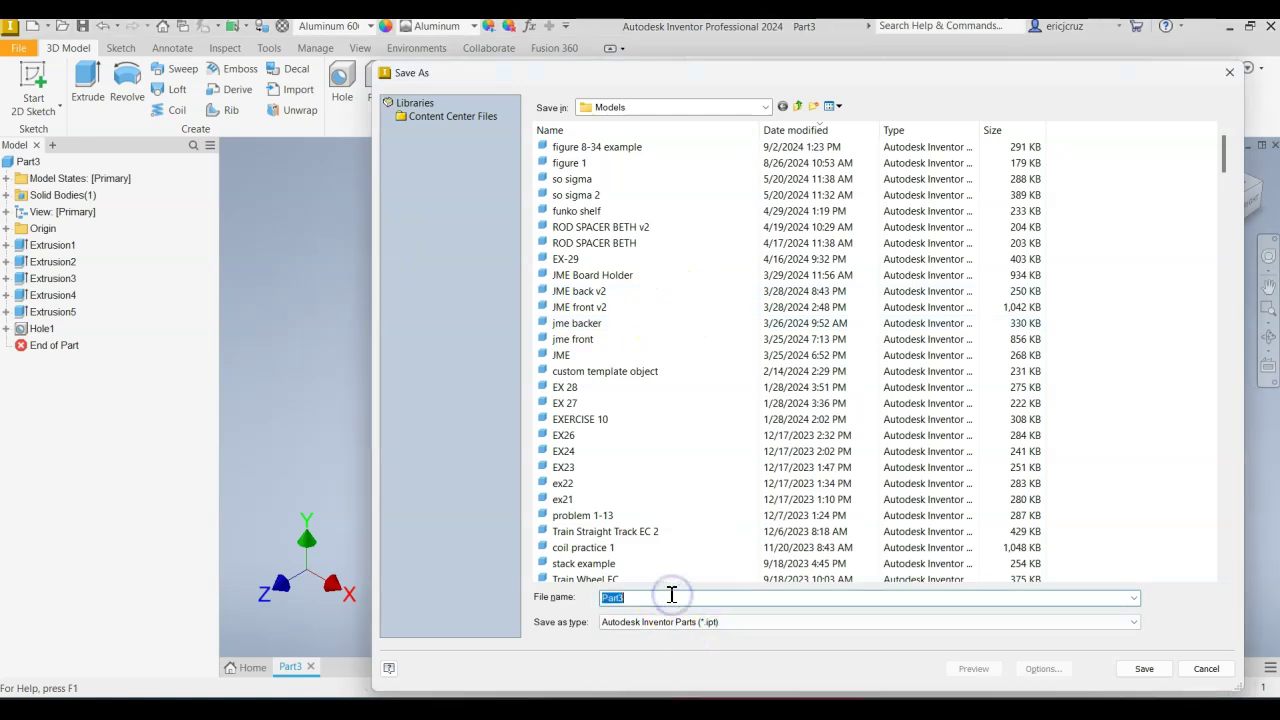
{"action": "type", "text": "figure 6"}
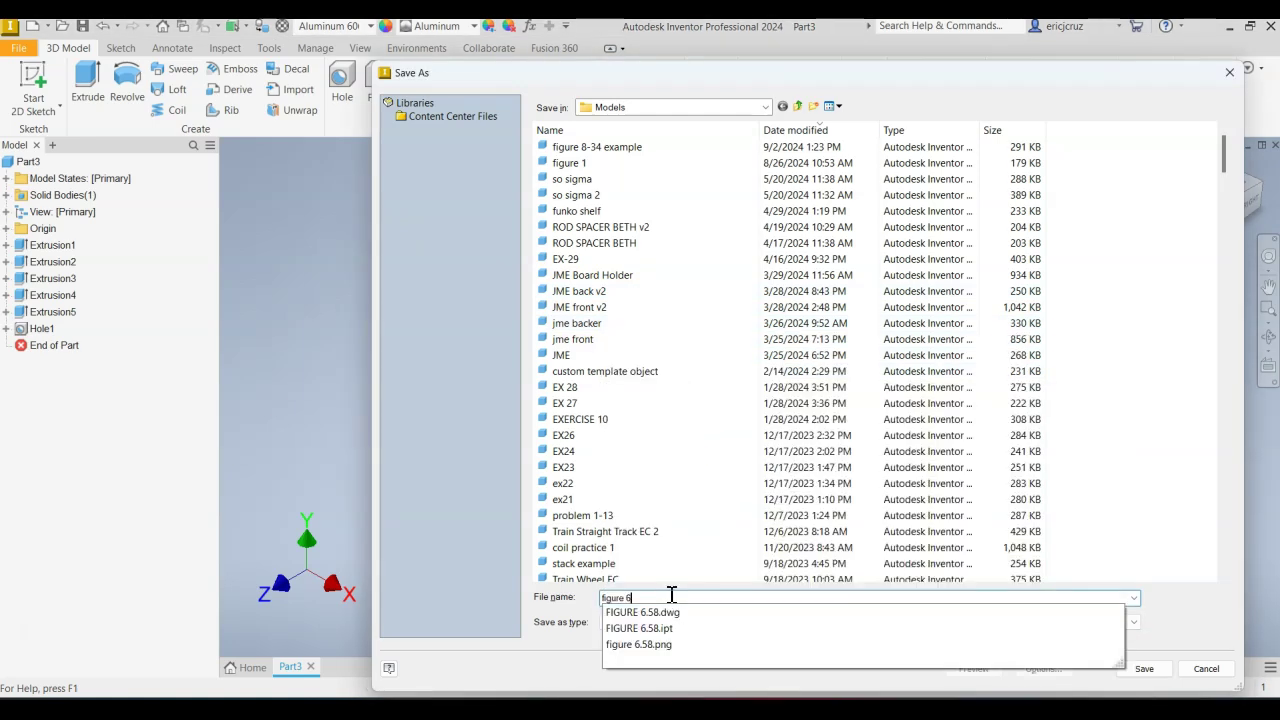
{"action": "type", "text": ".58 ex"}
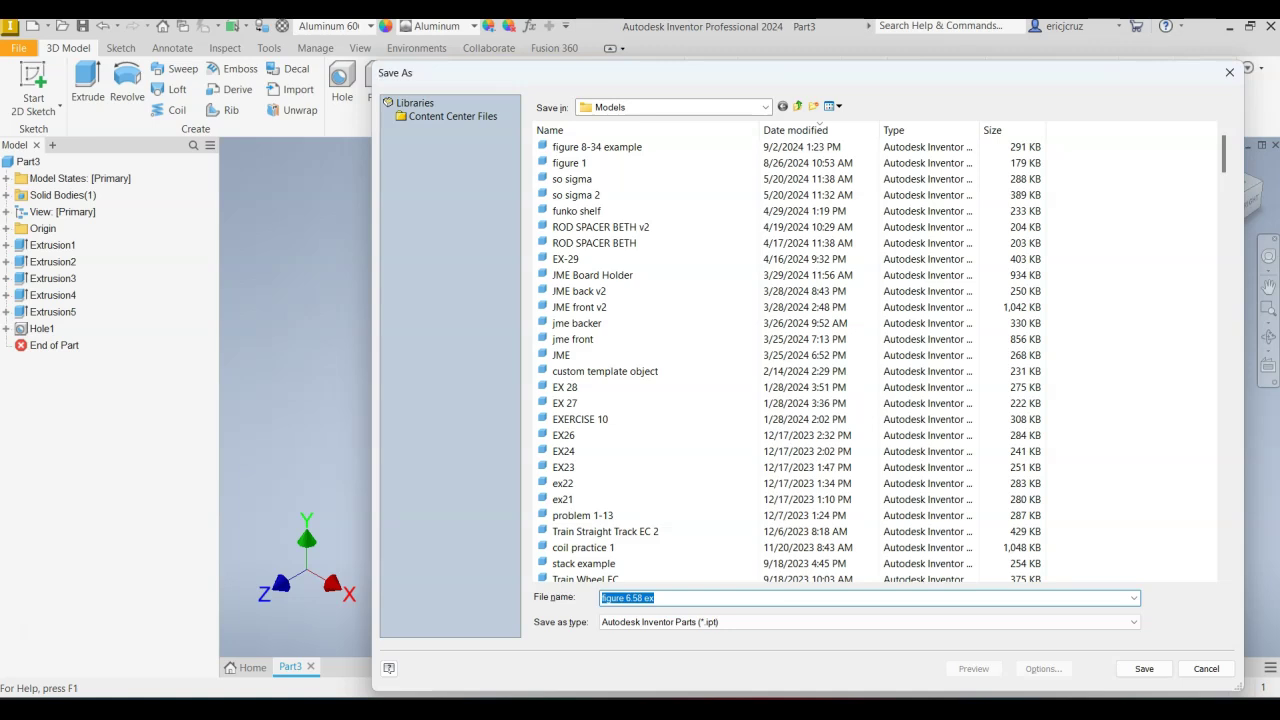
{"action": "key", "text": "Return"}
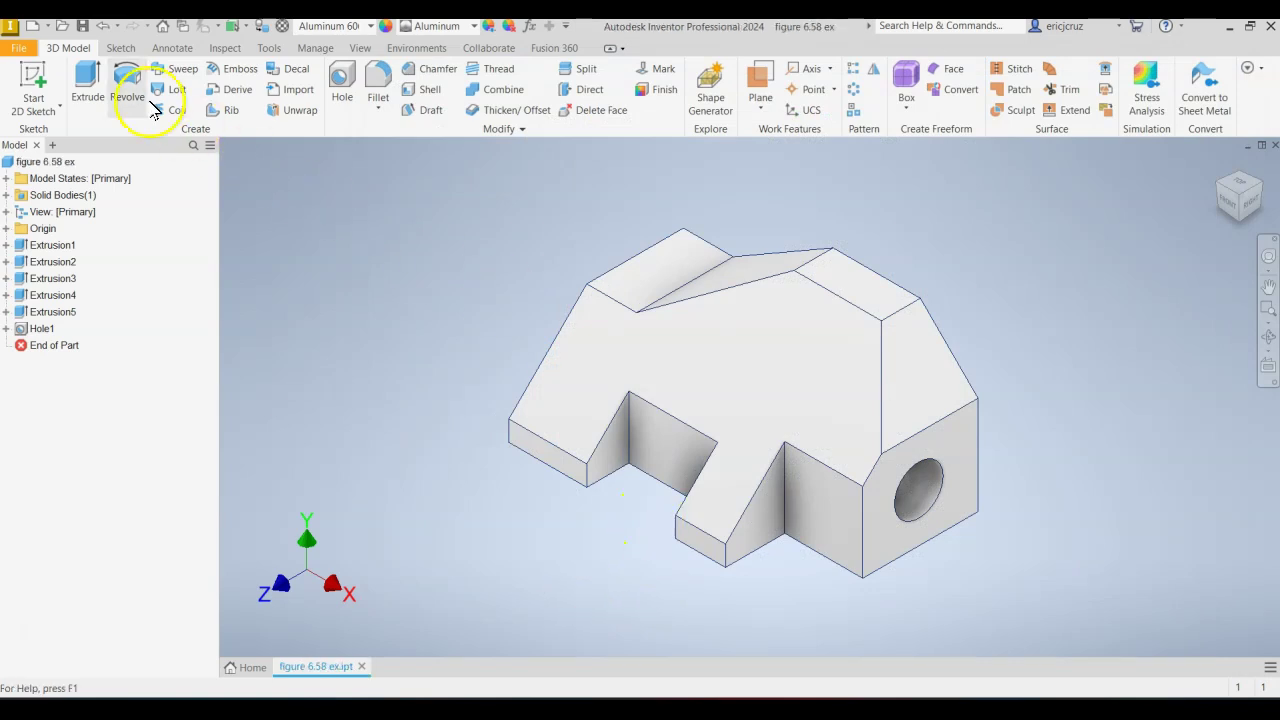
Set the title in the part's iProperties summary to "FIGURE 6.58" and apply it.
{"action": "left_click", "coordinate": [18, 50]}
{"action": "left_click", "coordinate": [62, 375]}
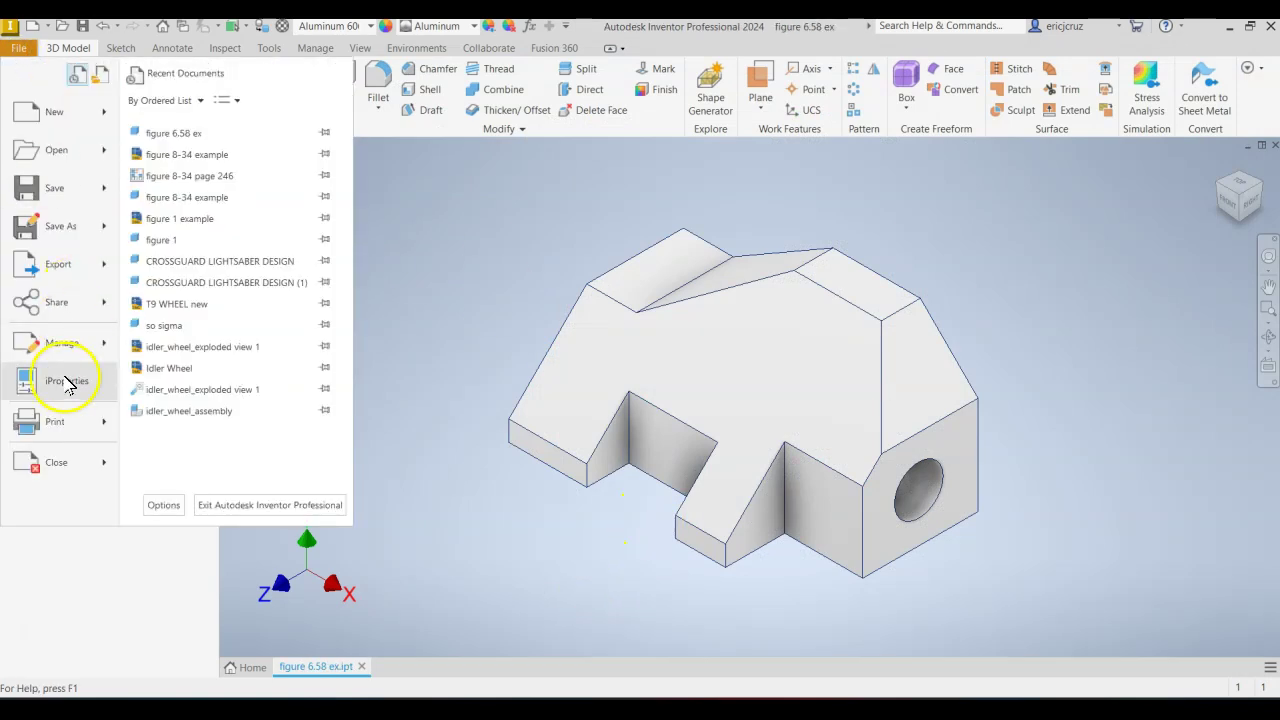
{"action": "left_click", "coordinate": [410, 140]}
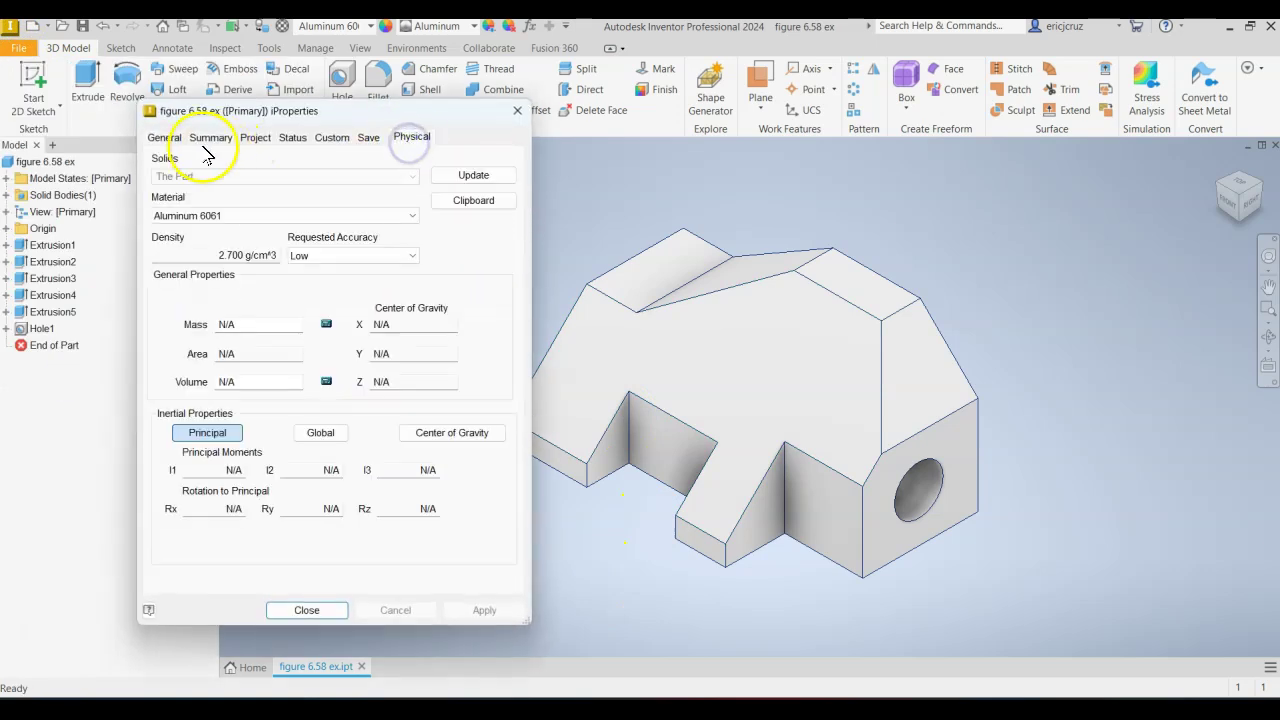
{"action": "left_click", "coordinate": [165, 140]}
{"action": "left_click", "coordinate": [212, 141]}
{"action": "left_click", "coordinate": [252, 156]}
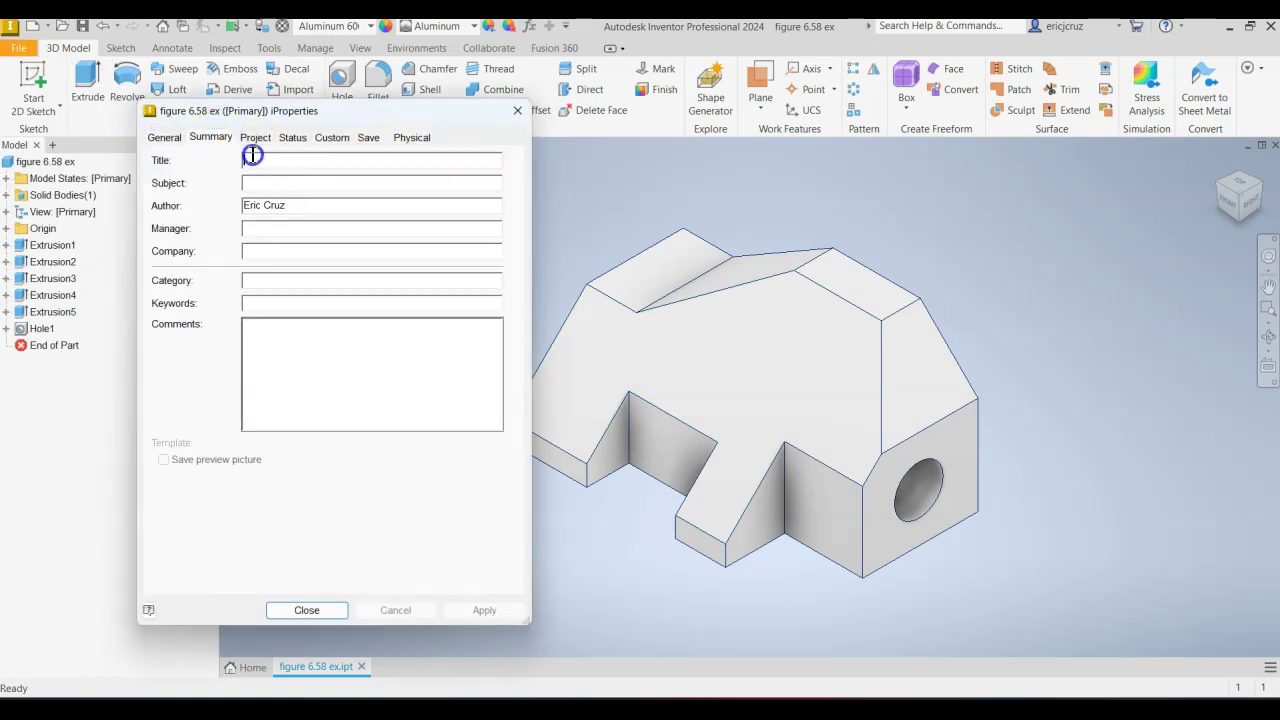
{"action": "key", "text": "Caps_Lock"}
{"action": "type", "text": "f"}
{"action": "key", "text": "BackSpace"}
{"action": "key", "text": "Caps_Lock"}
{"action": "type", "text": "FIGURE 6.58"}
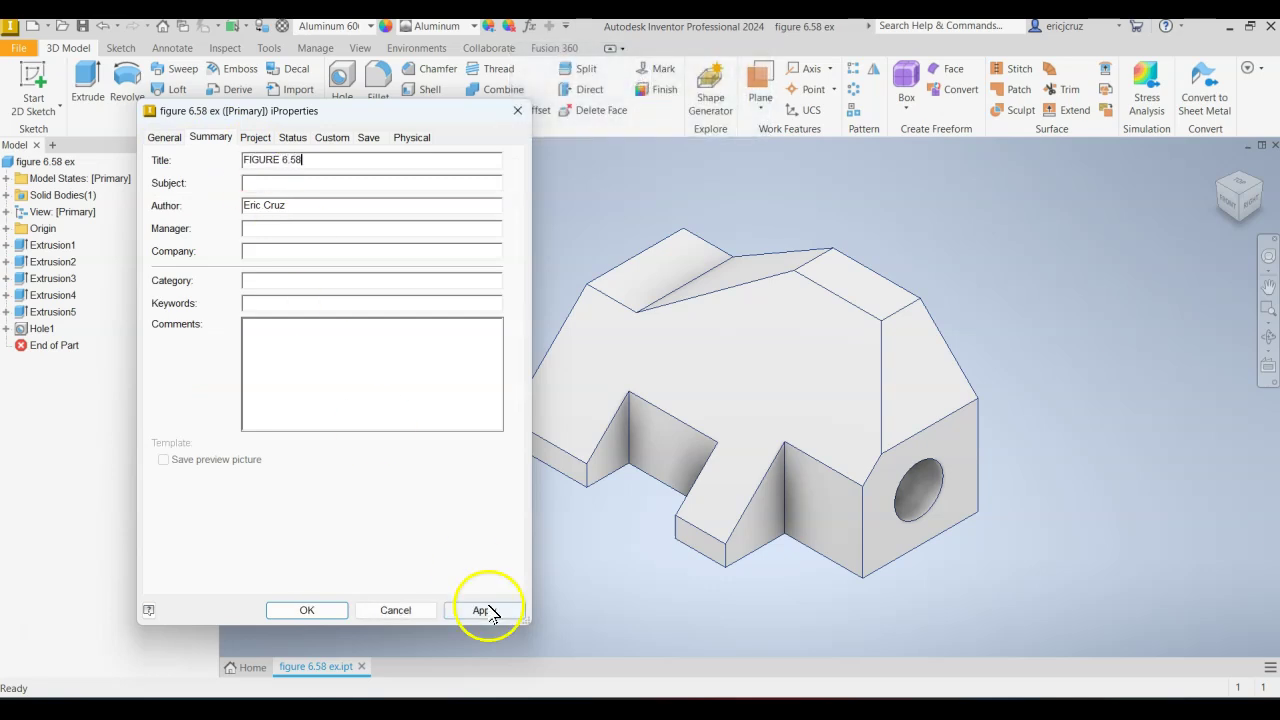
{"action": "left_click", "coordinate": [484, 610]}
{"action": "left_click", "coordinate": [334, 609]}
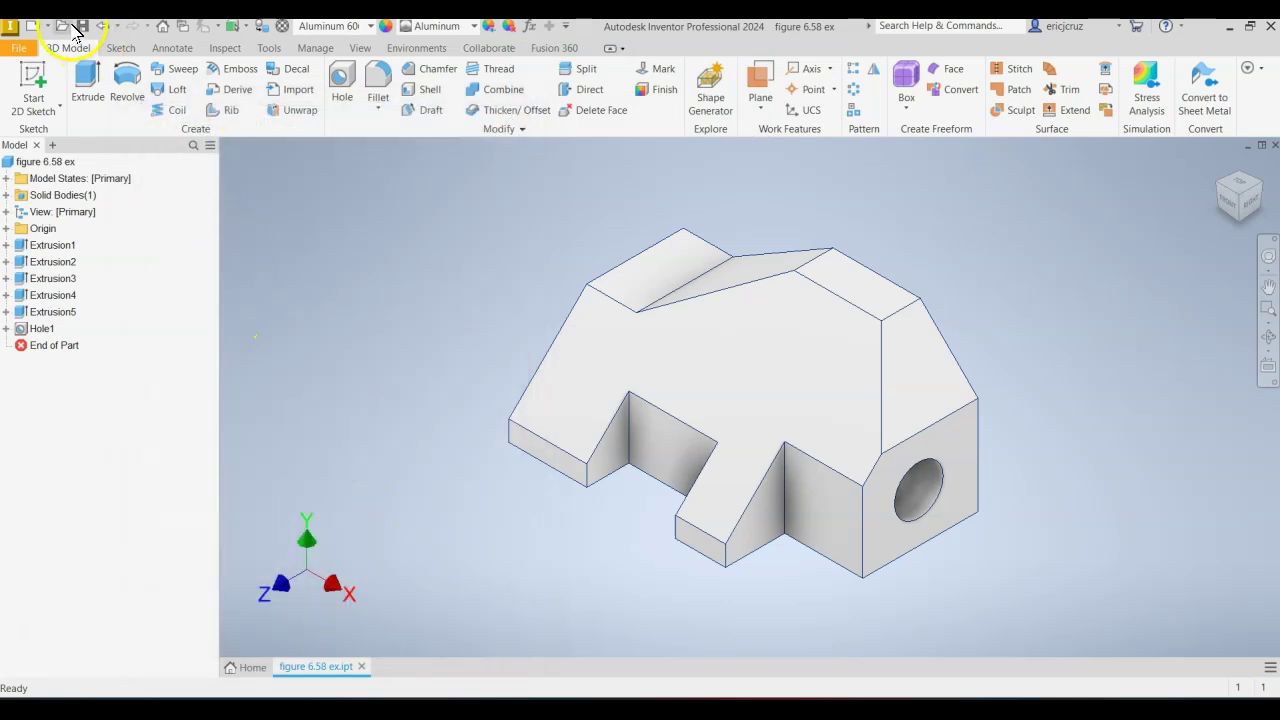
Create a new drawing and change its sheet size to A.
{"action": "left_click", "coordinate": [47, 30]}
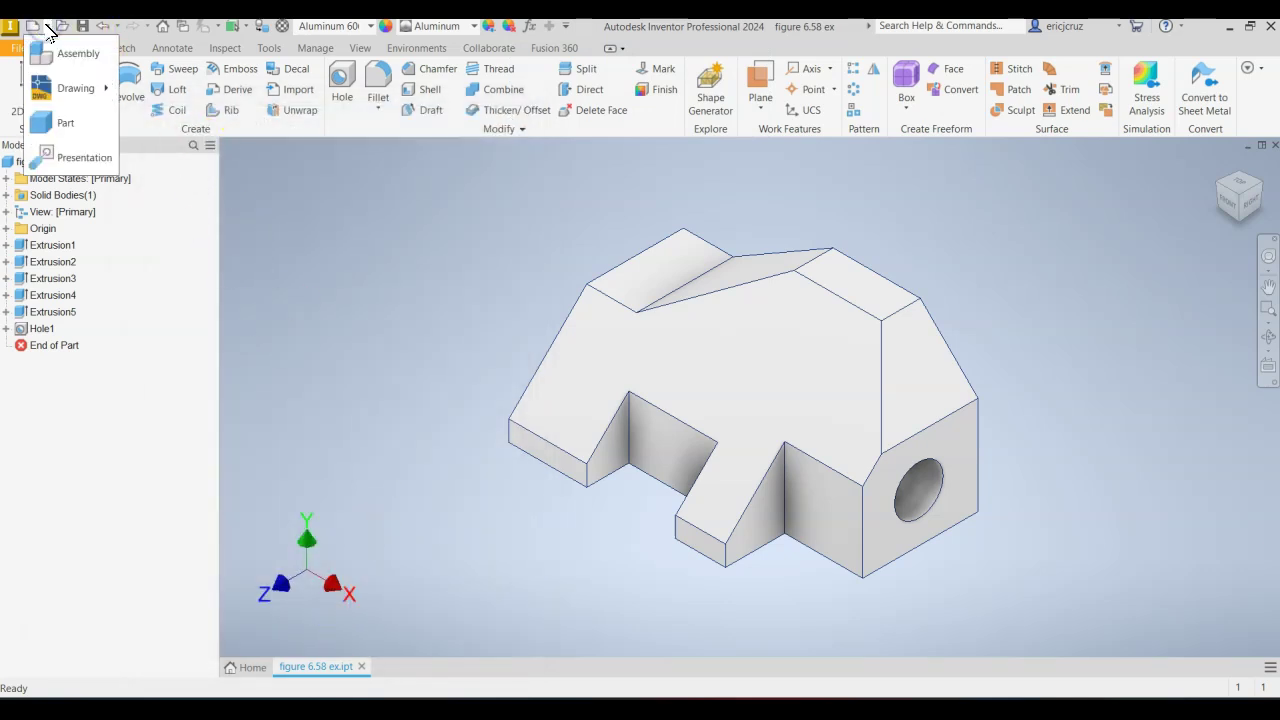
{"action": "left_click", "coordinate": [53, 98]}
{"action": "left_click", "coordinate": [52, 200]}
{"action": "right_click", "coordinate": [55, 203]}
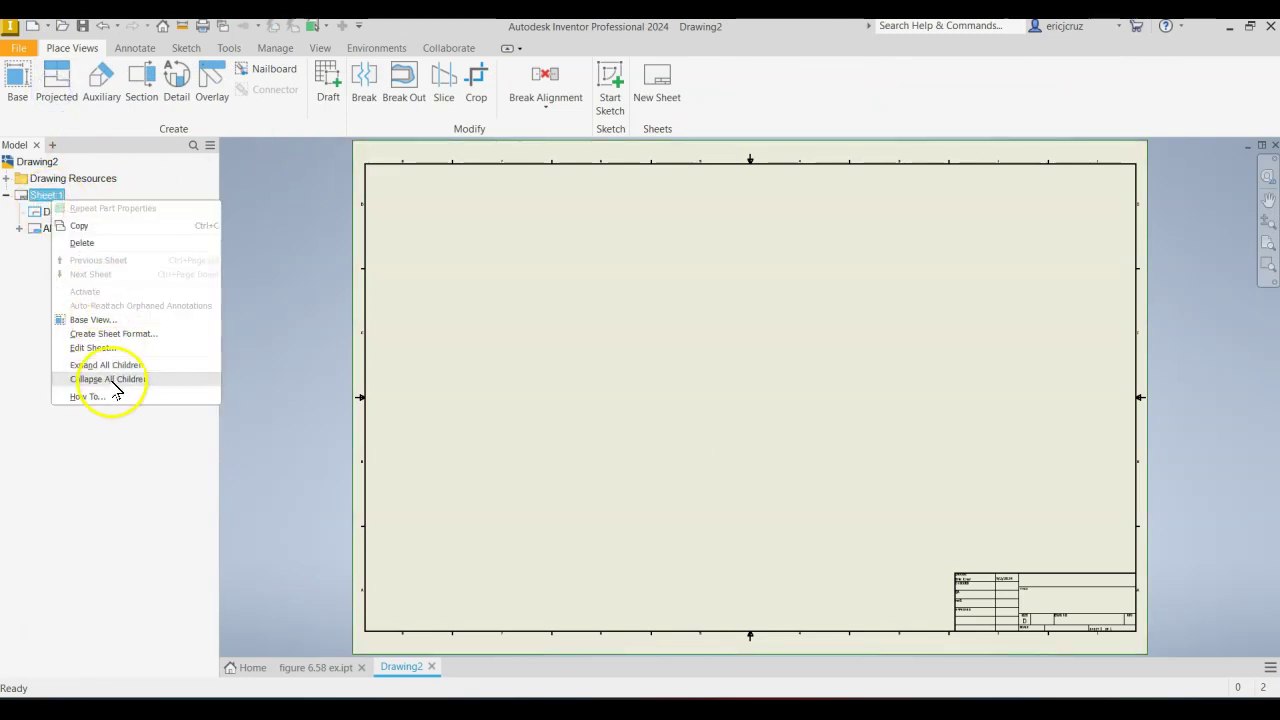
{"action": "left_click", "coordinate": [118, 349]}
{"action": "left_click", "coordinate": [302, 240]}
{"action": "left_click", "coordinate": [281, 257]}
{"action": "left_click", "coordinate": [394, 382]}
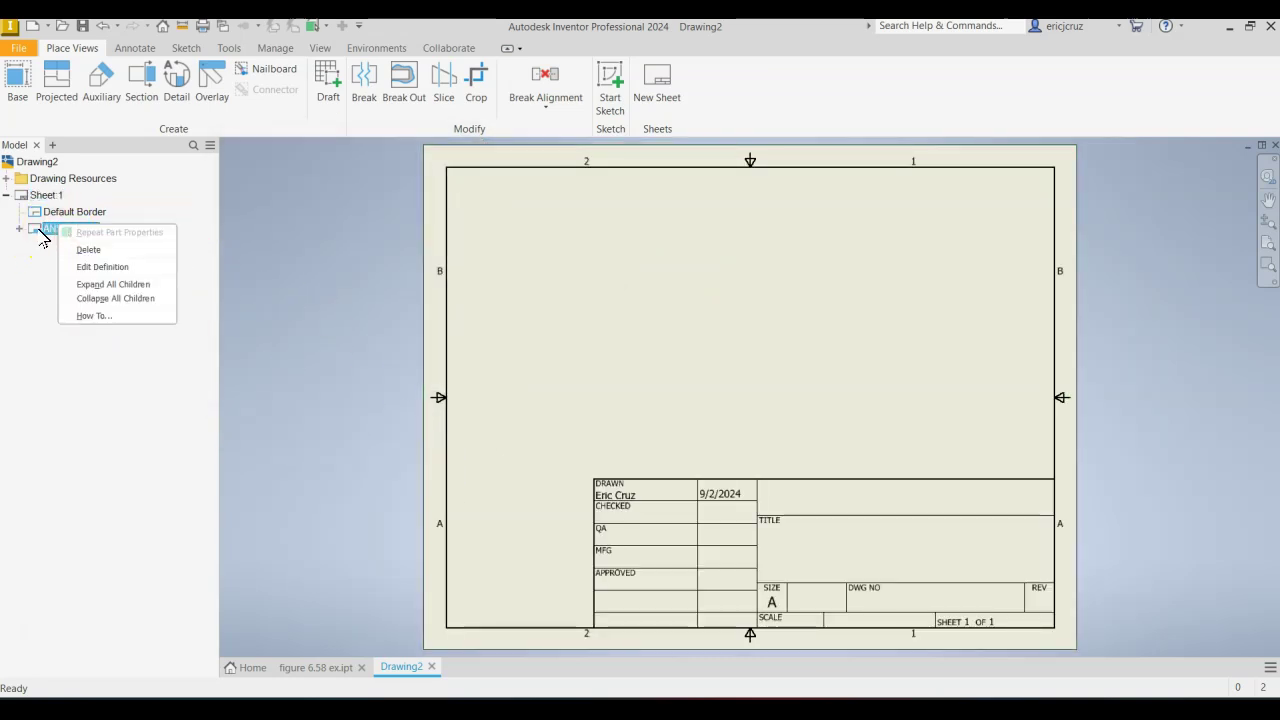
Replace the sheet's existing title block with the ANSI A title block.
{"action": "left_click", "coordinate": [114, 254]}
{"action": "left_click", "coordinate": [101, 231]}
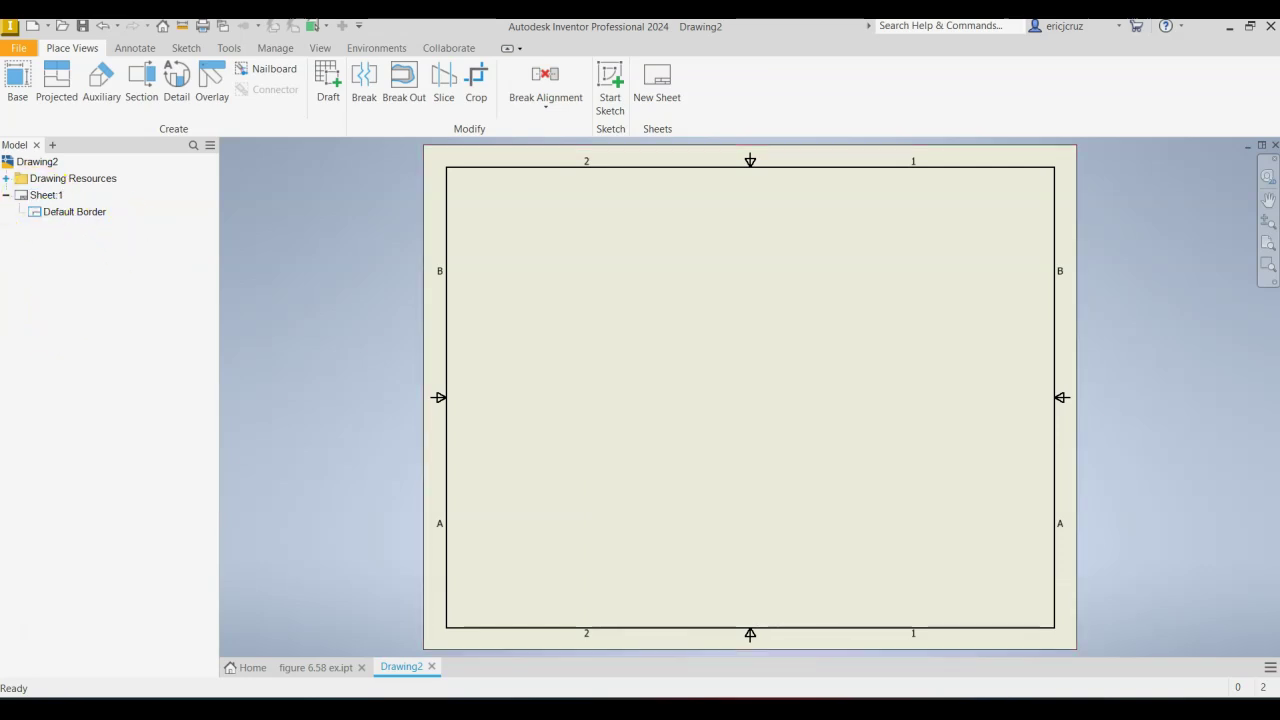
{"action": "left_click", "coordinate": [7, 179]}
{"action": "left_click", "coordinate": [19, 228]}
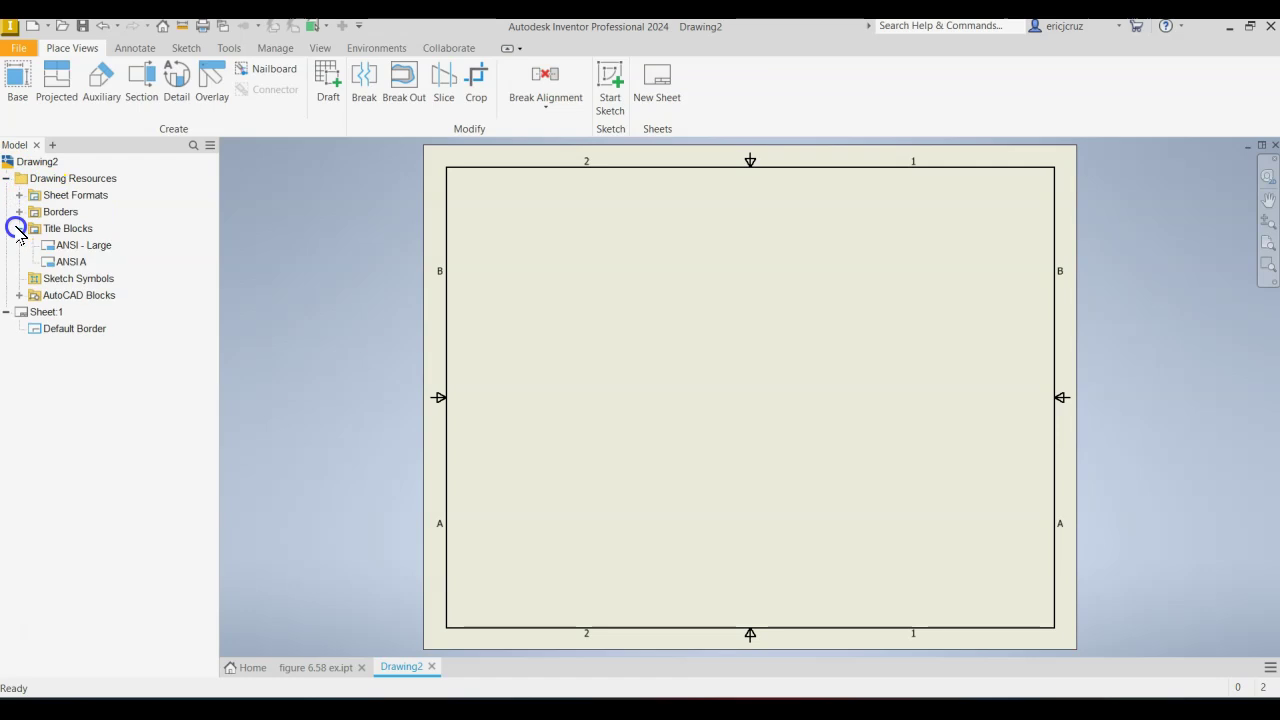
{"action": "right_click", "coordinate": [68, 262]}
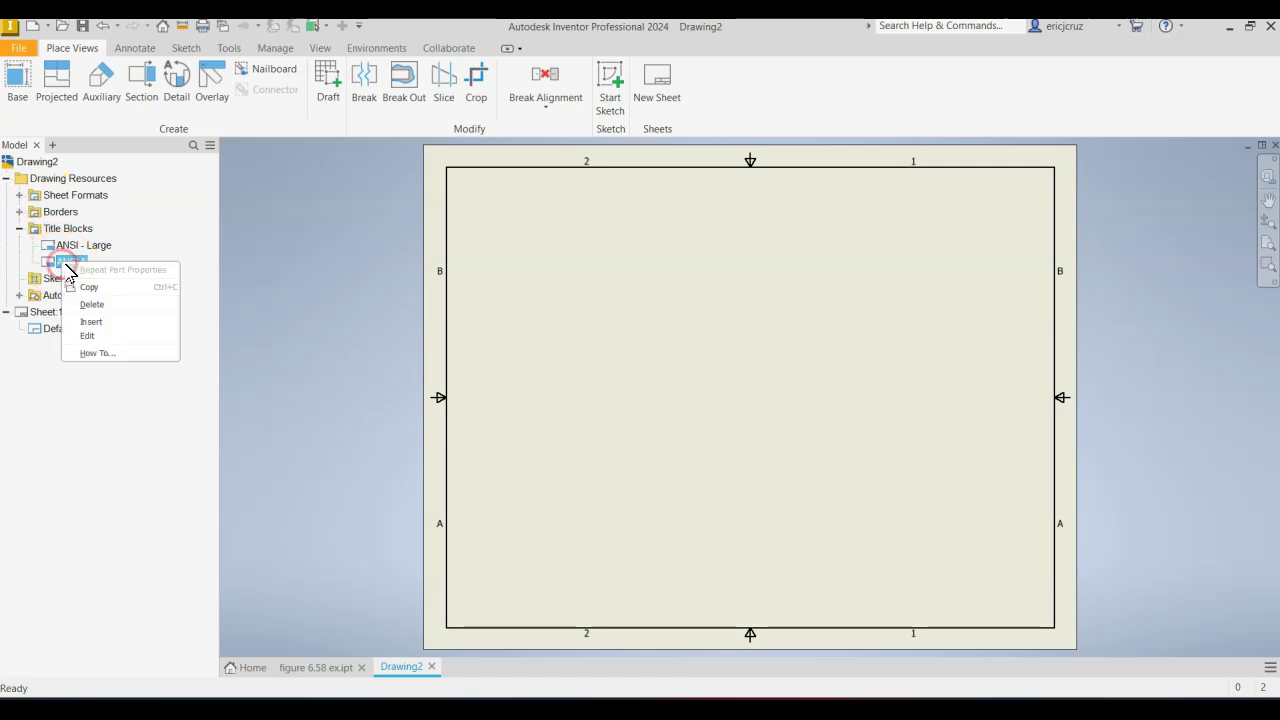
{"action": "left_click", "coordinate": [115, 322]}
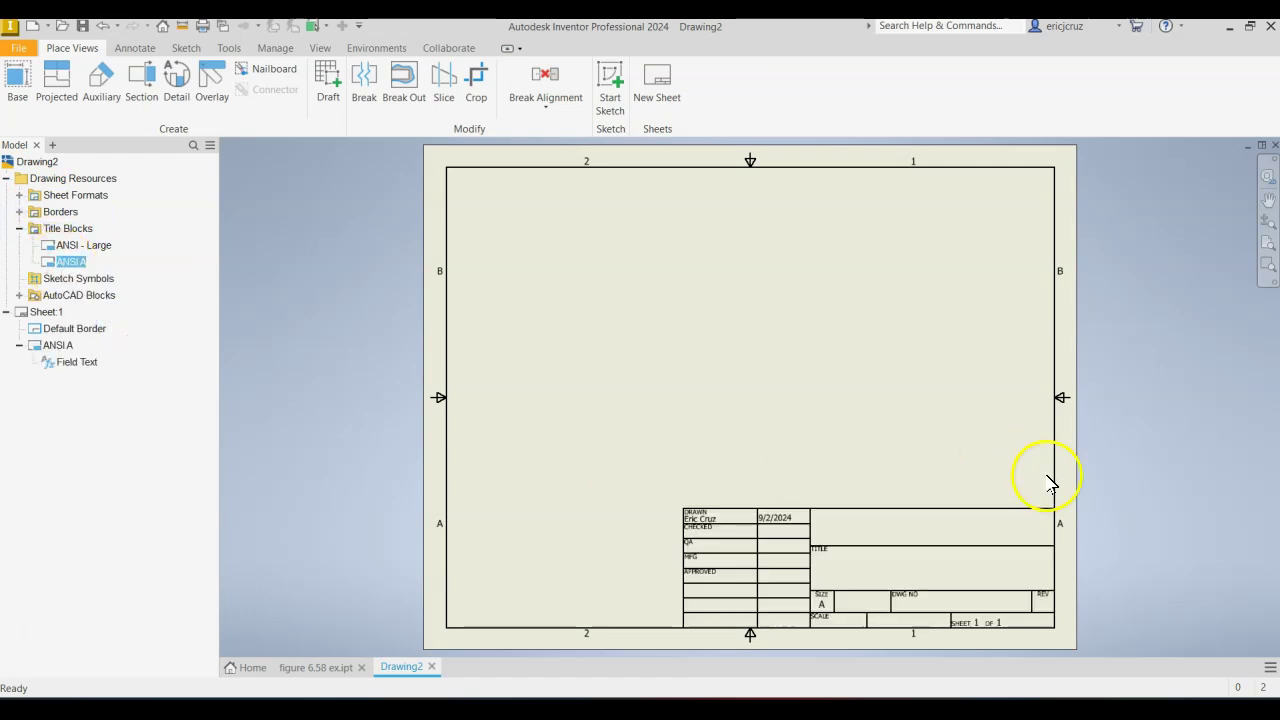
Lay out the front base view of figure 6.58 ex.ipt with projected top, right-side and isometric views.
{"action": "left_click", "coordinate": [17, 86]}
{"action": "left_click_drag", "start_coordinate": [690, 380], "coordinate": [655, 373]}
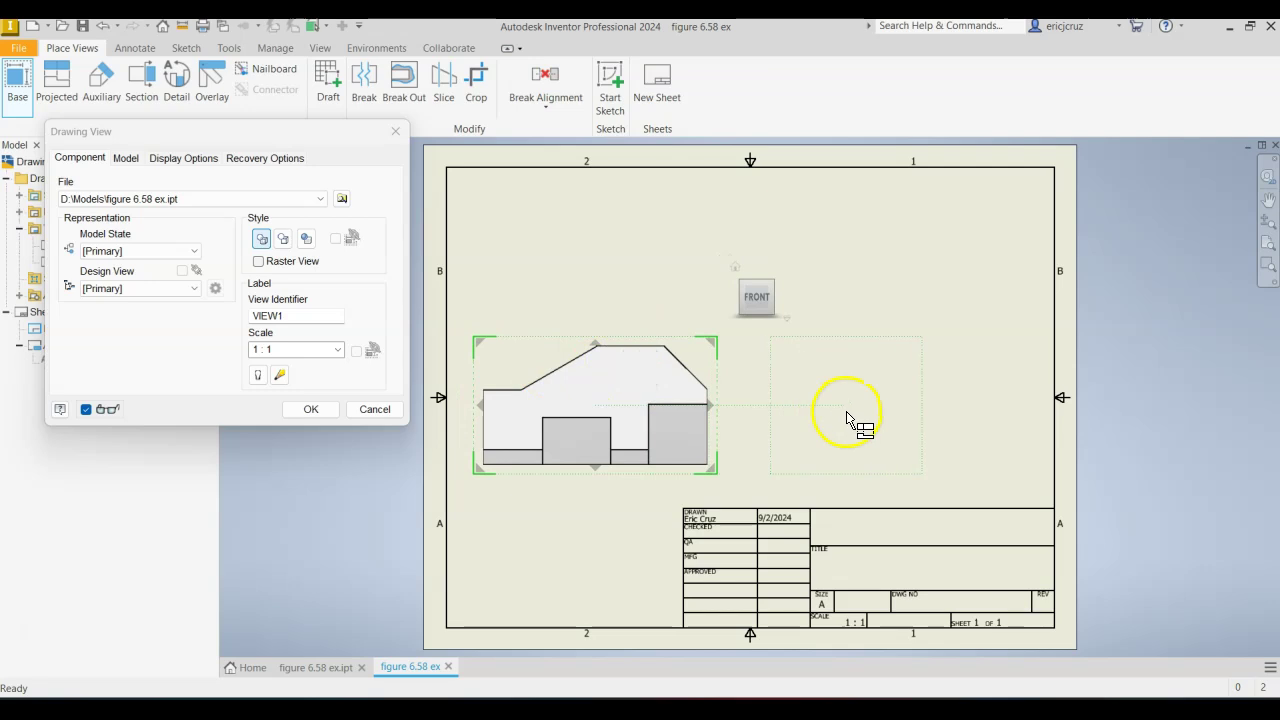
{"action": "left_click", "coordinate": [843, 414]}
{"action": "left_click", "coordinate": [591, 251]}
{"action": "left_click", "coordinate": [935, 248]}
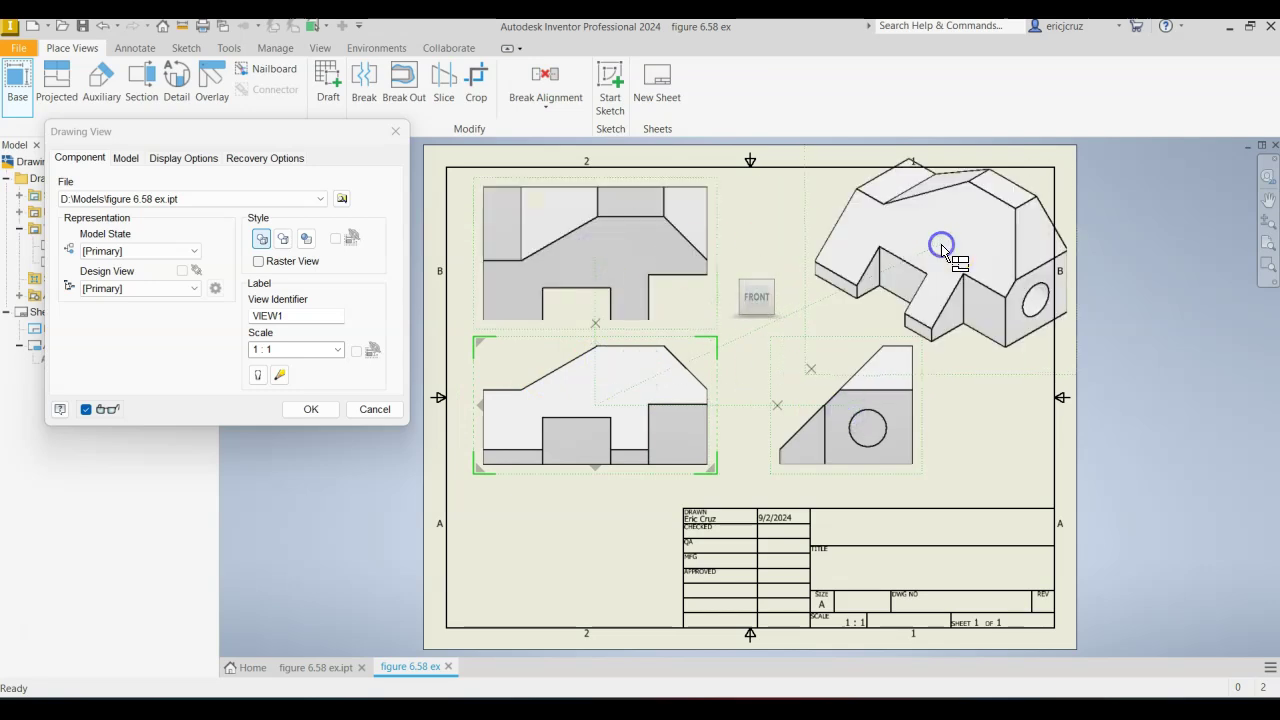
Set the view scale to 3/4 and create the views.
{"action": "left_click", "coordinate": [322, 351]}
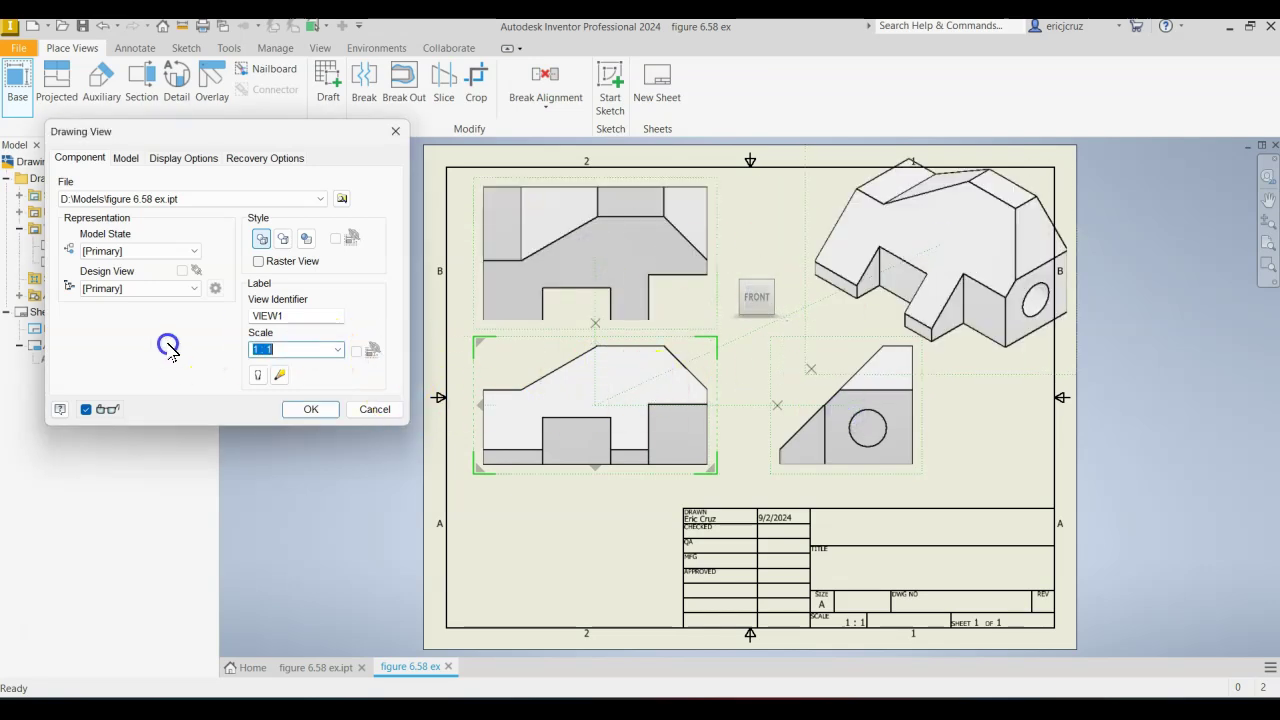
{"action": "type", "text": "3/4"}
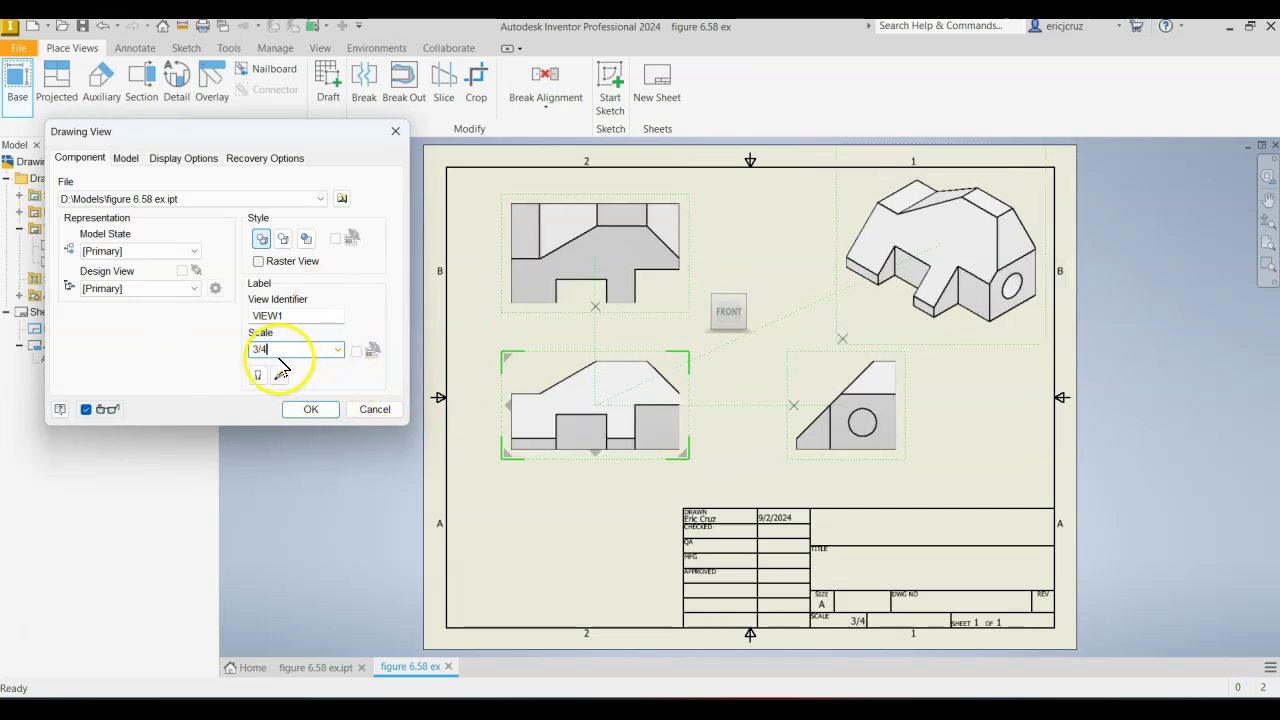
{"action": "left_click", "coordinate": [298, 411]}
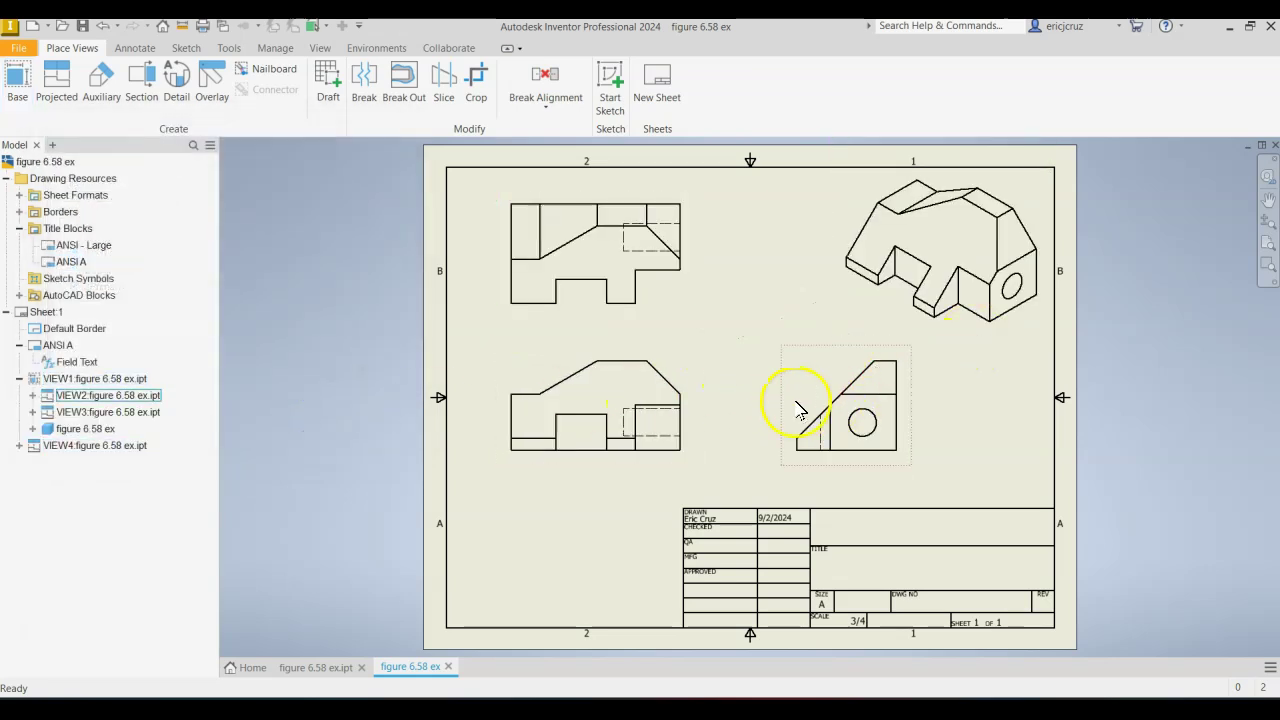
Move the front view slightly lower and to the left on the sheet, leaving more space below the top view.
{"action": "scroll", "coordinate": [800, 410], "scroll_direction": "down", "scroll_amount": 1}
{"action": "scroll", "coordinate": [791, 394], "scroll_direction": "up", "scroll_amount": 3}
{"action": "left_click", "coordinate": [708, 381]}
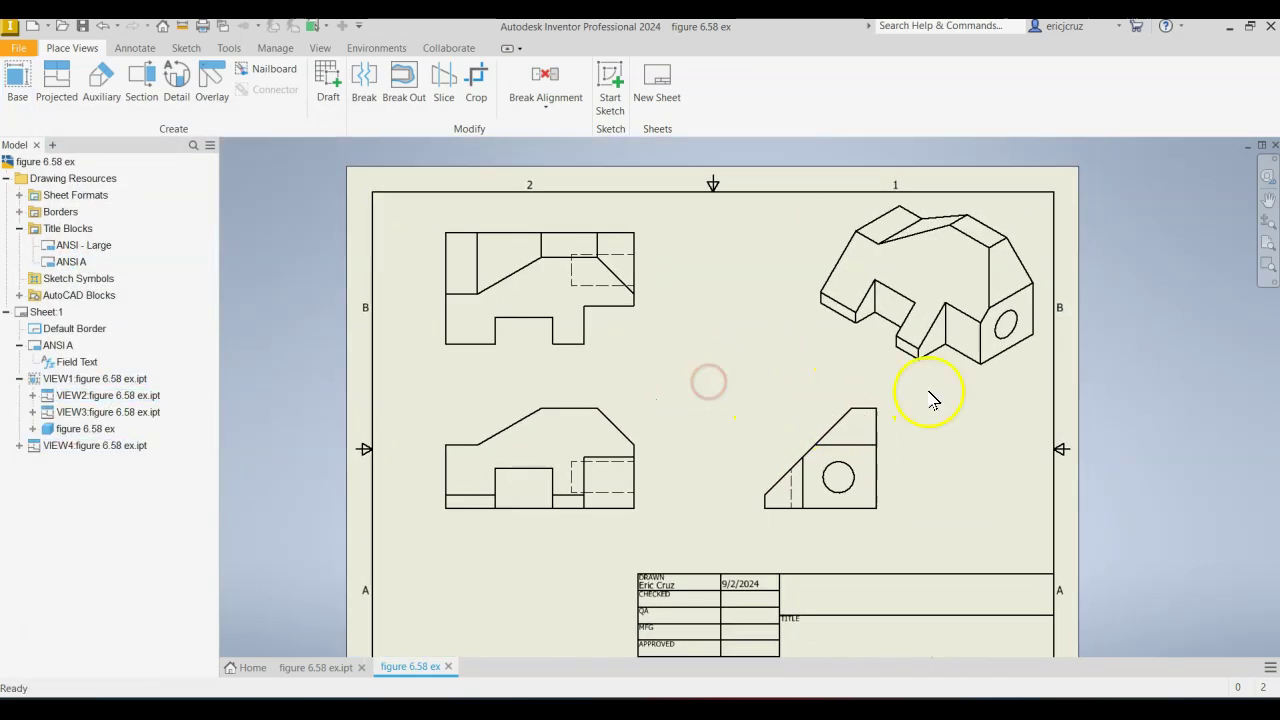
{"action": "left_click_drag", "start_coordinate": [660, 525], "coordinate": [648, 497]}
{"action": "left_click", "coordinate": [815, 551]}
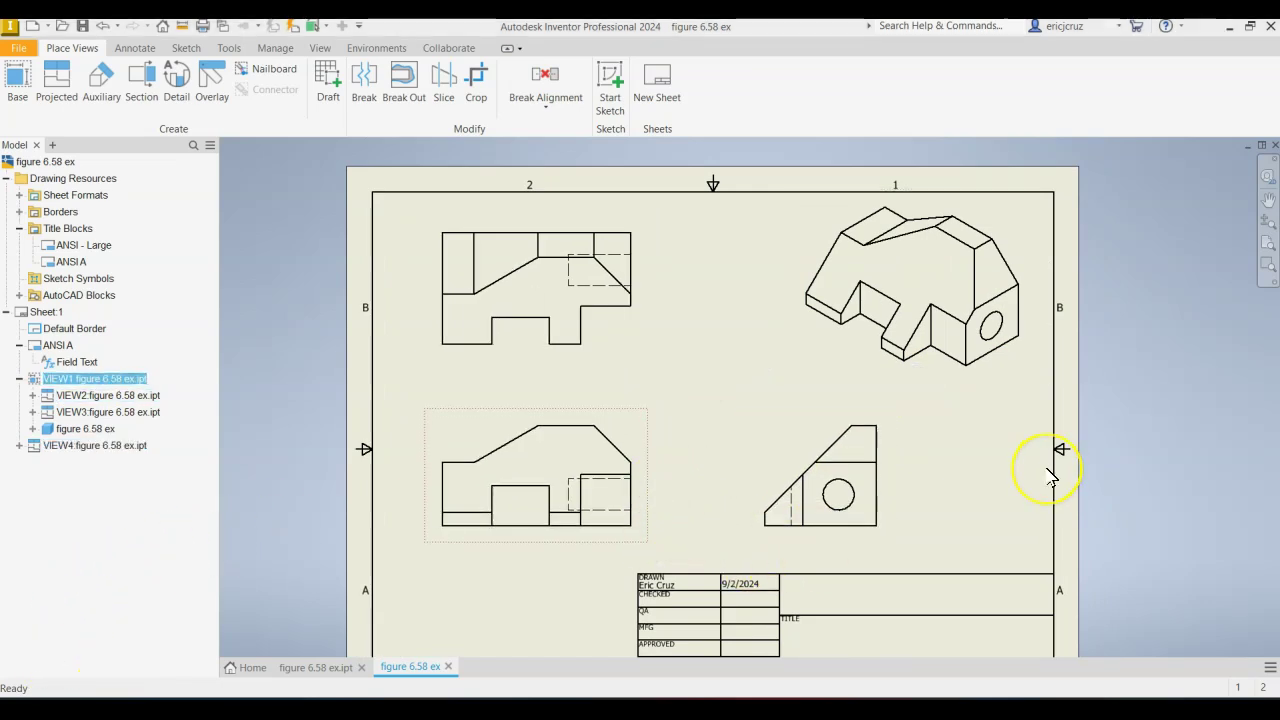
Check the required dimensions in the figure 6.58.png reference image against the drawing's front view.
{"action": "key", "text": "alt+Tab"}
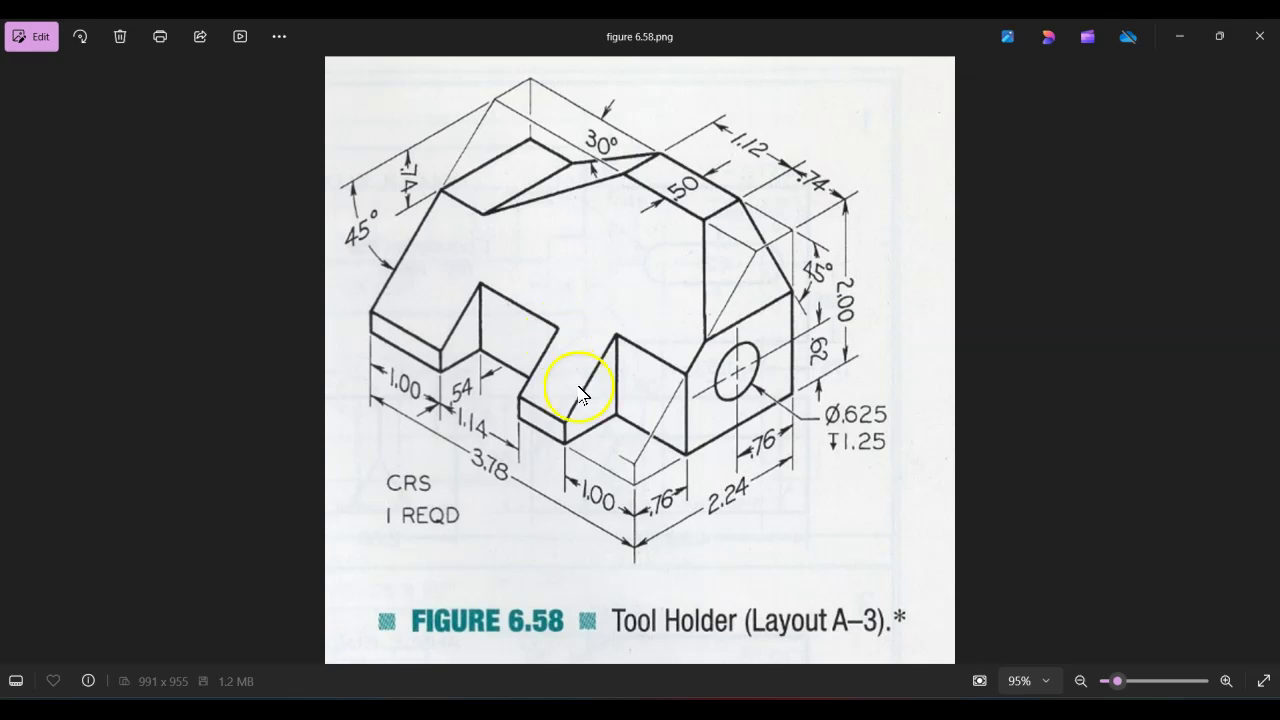
{"action": "key", "text": "alt+Tab"}
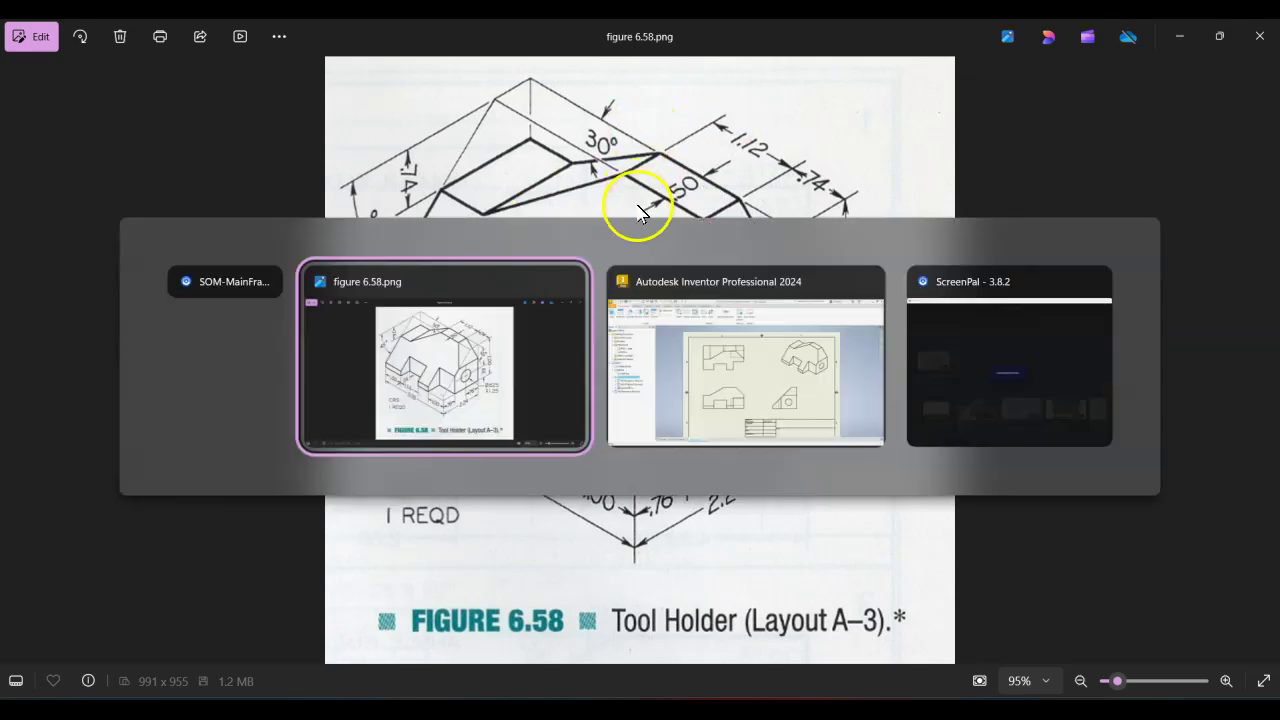
{"action": "key", "text": "alt+Tab"}
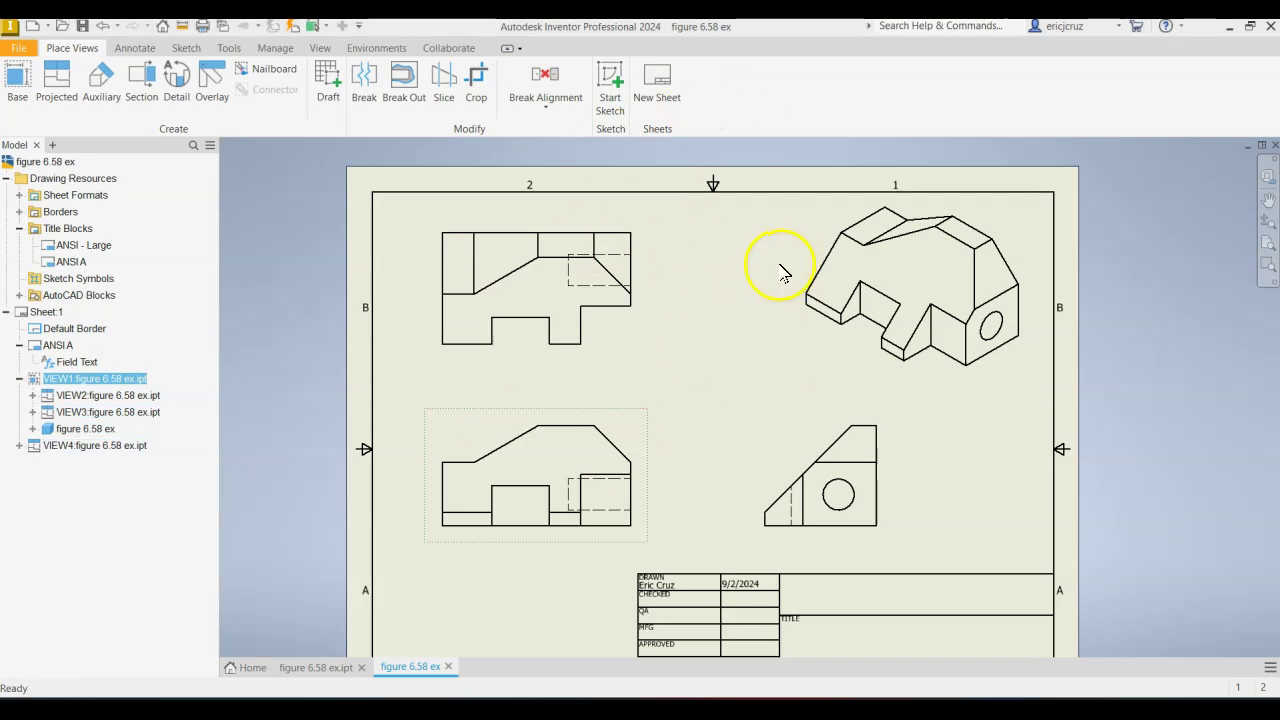
{"action": "scroll", "coordinate": [471, 562], "scroll_direction": "up", "scroll_amount": 3}
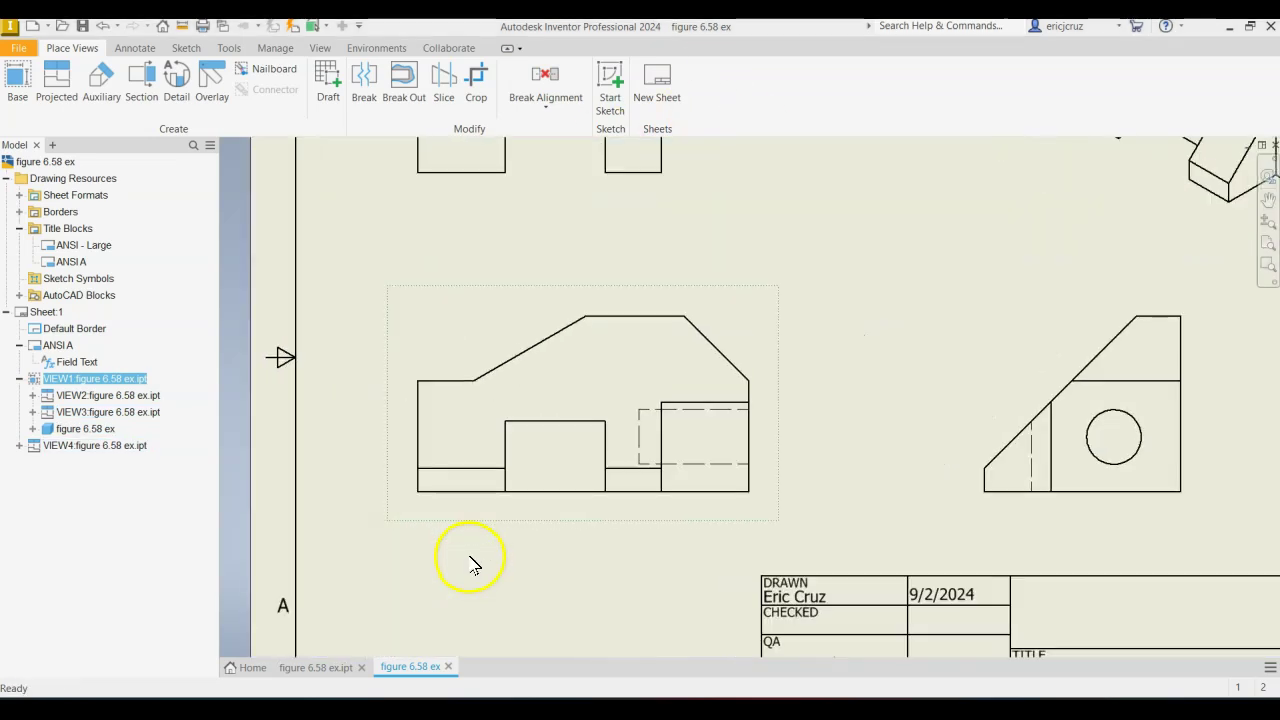
{"action": "key", "text": "alt+Tab"}
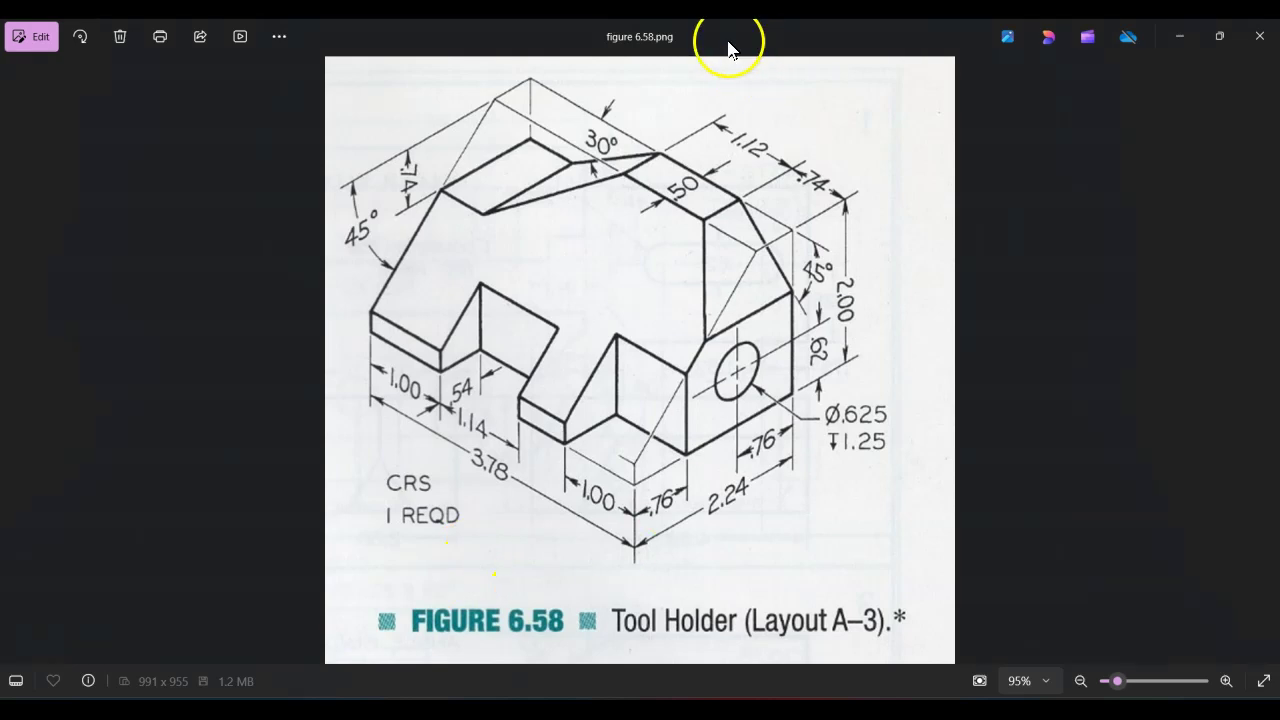
{"action": "key", "text": "alt+Tab"}
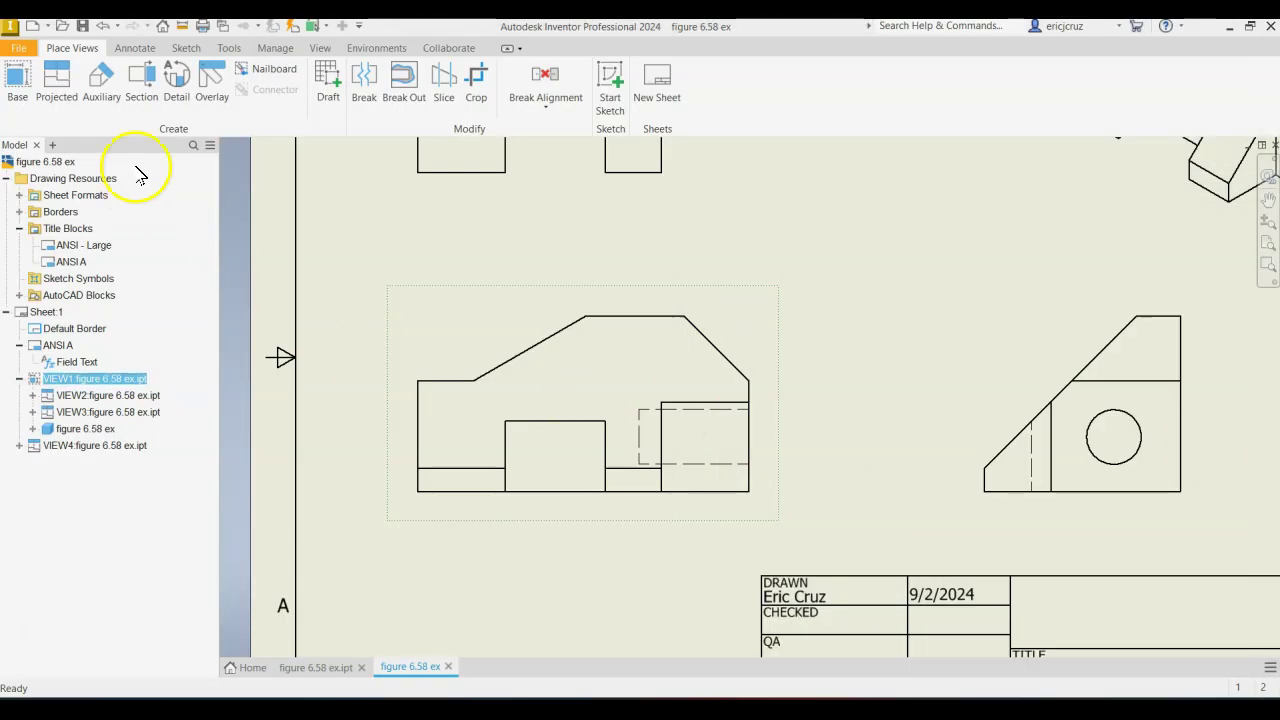
Dimension the width of the front view's lower-left foot, placing the dimension below the view.
{"action": "left_click", "coordinate": [136, 47]}
{"action": "left_click", "coordinate": [26, 86]}
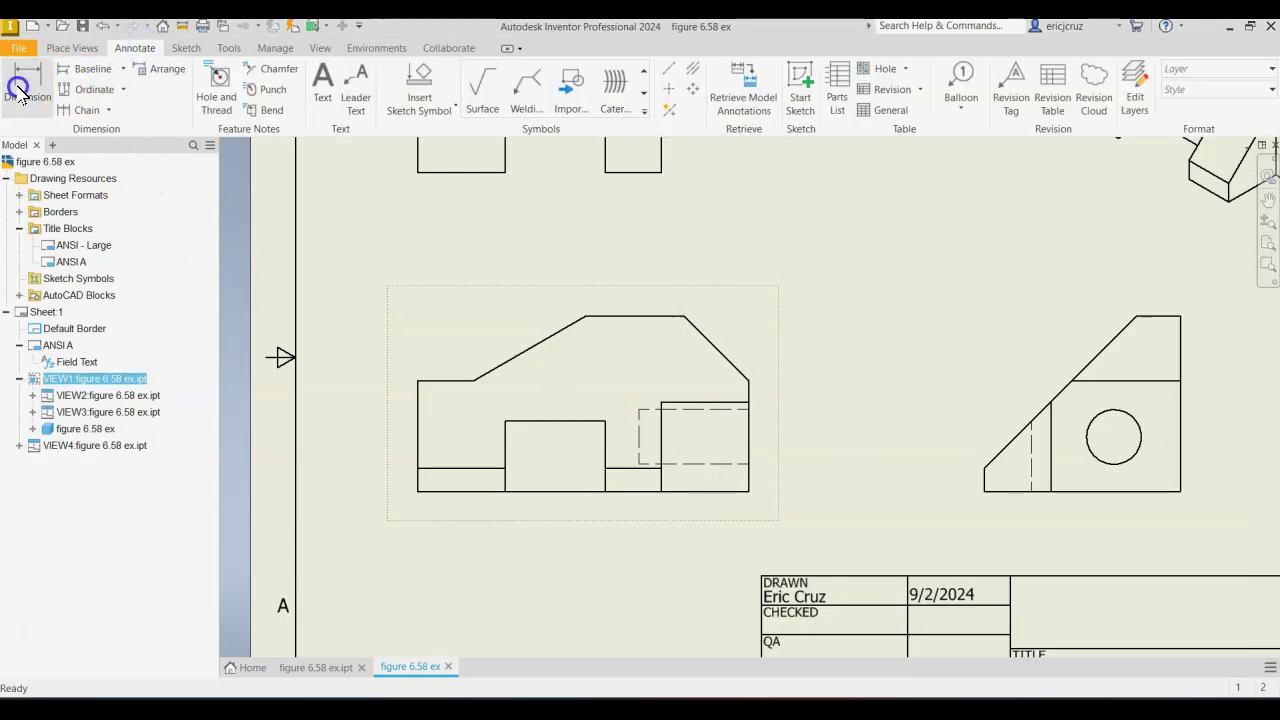
{"action": "scroll", "coordinate": [425, 533], "scroll_direction": "up", "scroll_amount": 3}
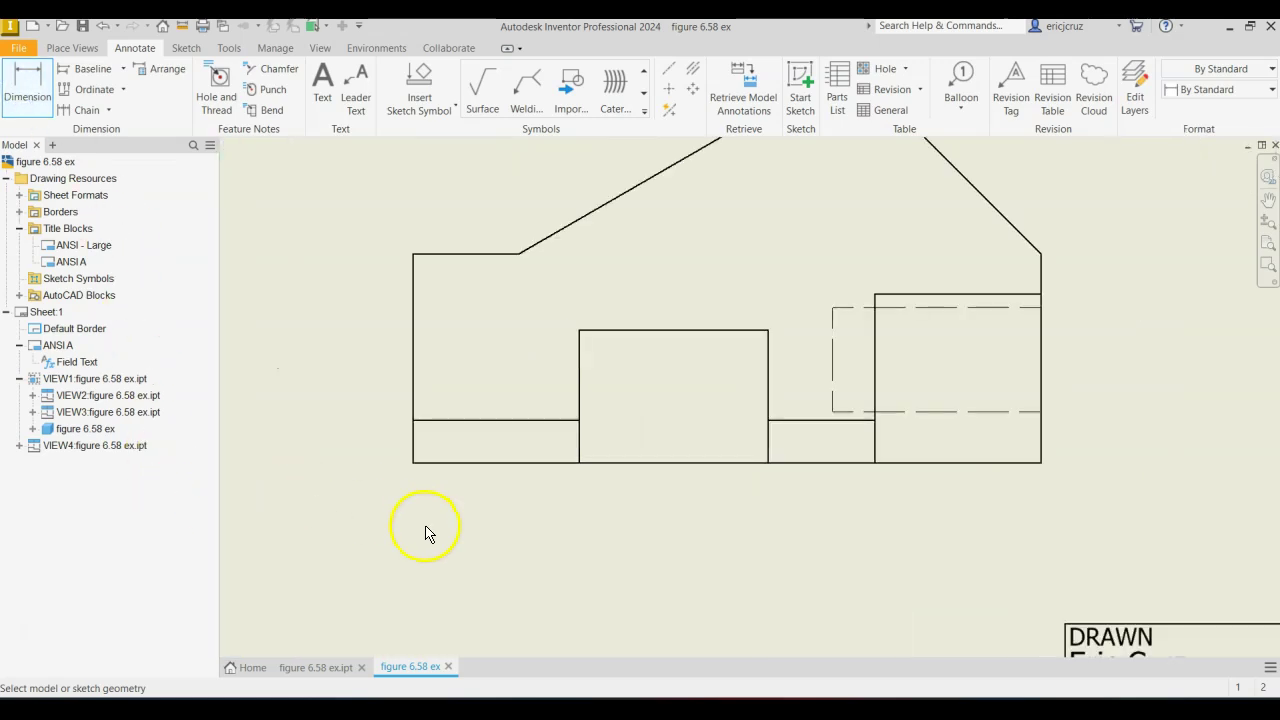
{"action": "left_click", "coordinate": [555, 463]}
{"action": "left_click", "coordinate": [556, 521]}
{"action": "middle_click_drag", "start_coordinate": [734, 551], "coordinate": [711, 474]}
{"action": "key", "text": "Escape"}
Edit the Default (ANSI) dimension style to turn off linear trailing zeros, with linear precision 2.12.
{"action": "left_click", "coordinate": [493, 460]}
{"action": "right_click", "coordinate": [496, 462]}
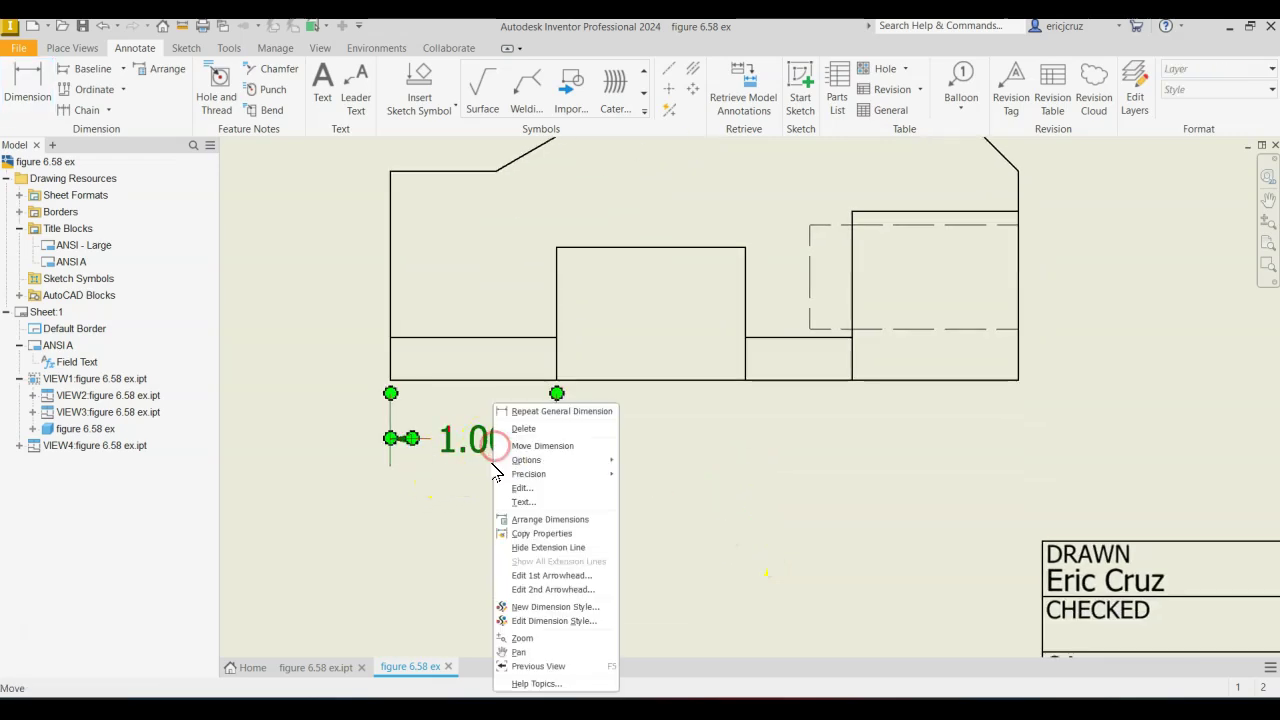
{"action": "left_click", "coordinate": [553, 622]}
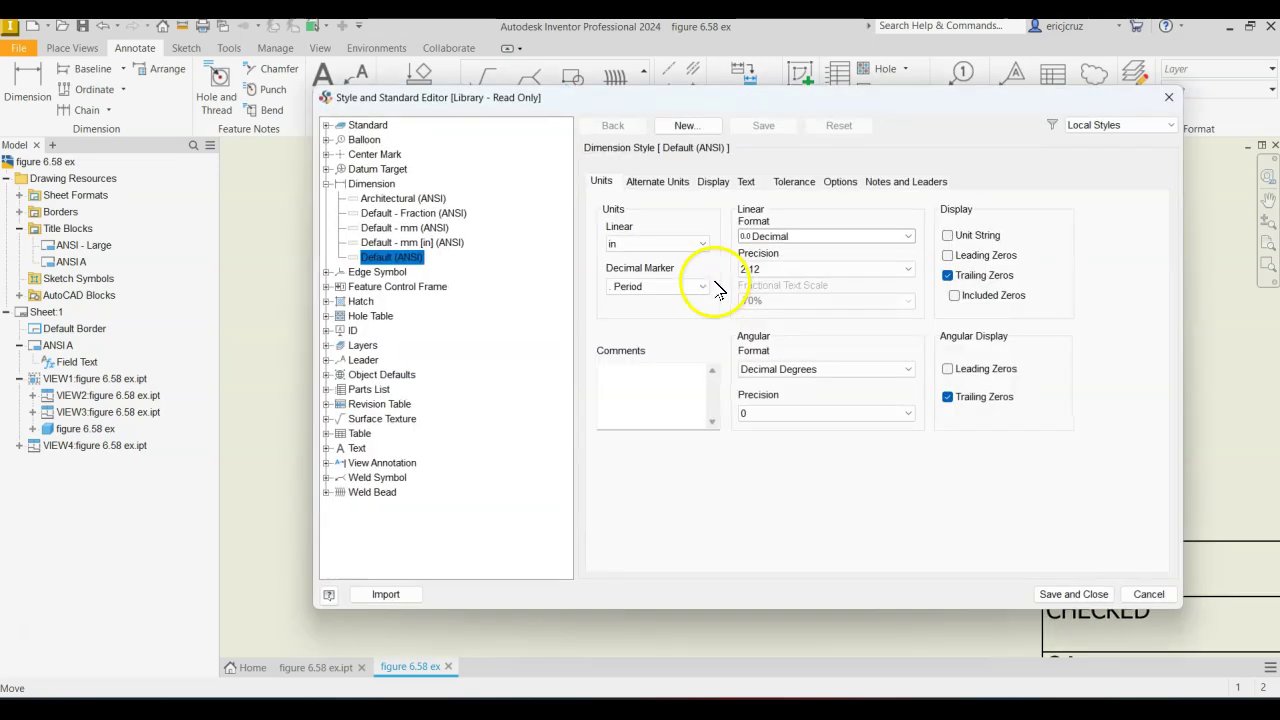
{"action": "left_click", "coordinate": [972, 276]}
{"action": "left_click", "coordinate": [866, 268]}
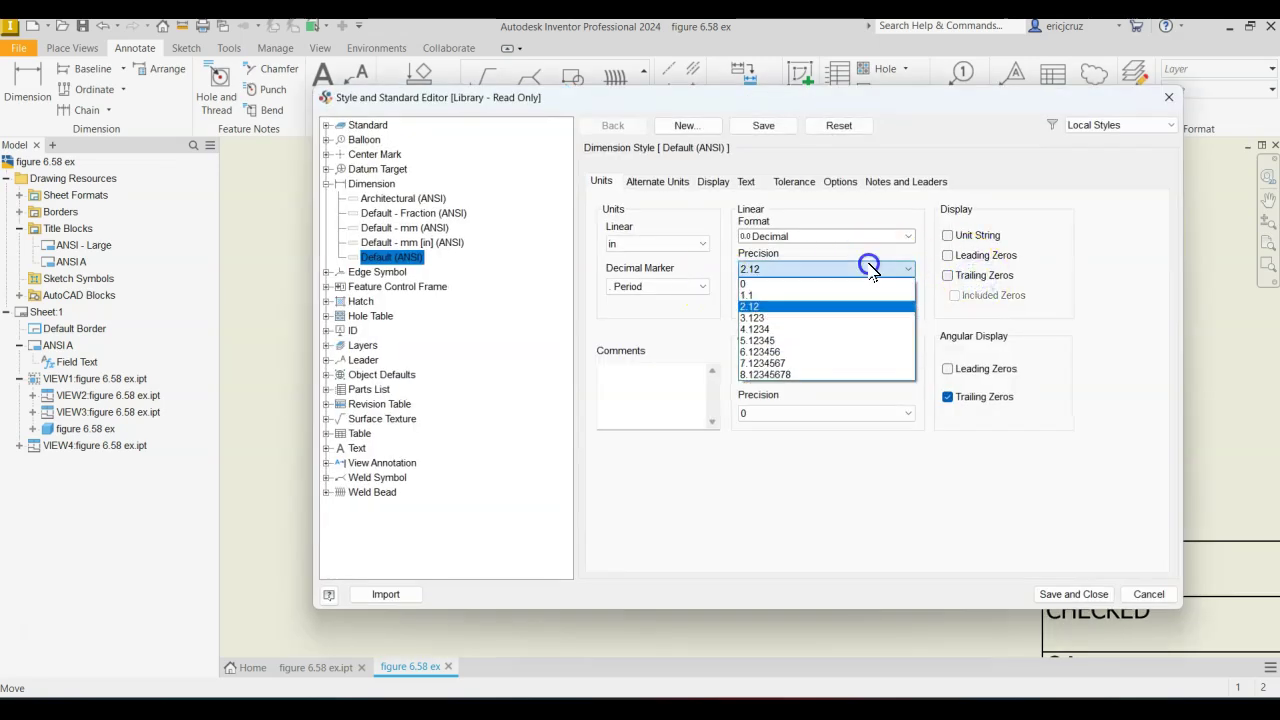
{"action": "left_click", "coordinate": [829, 306]}
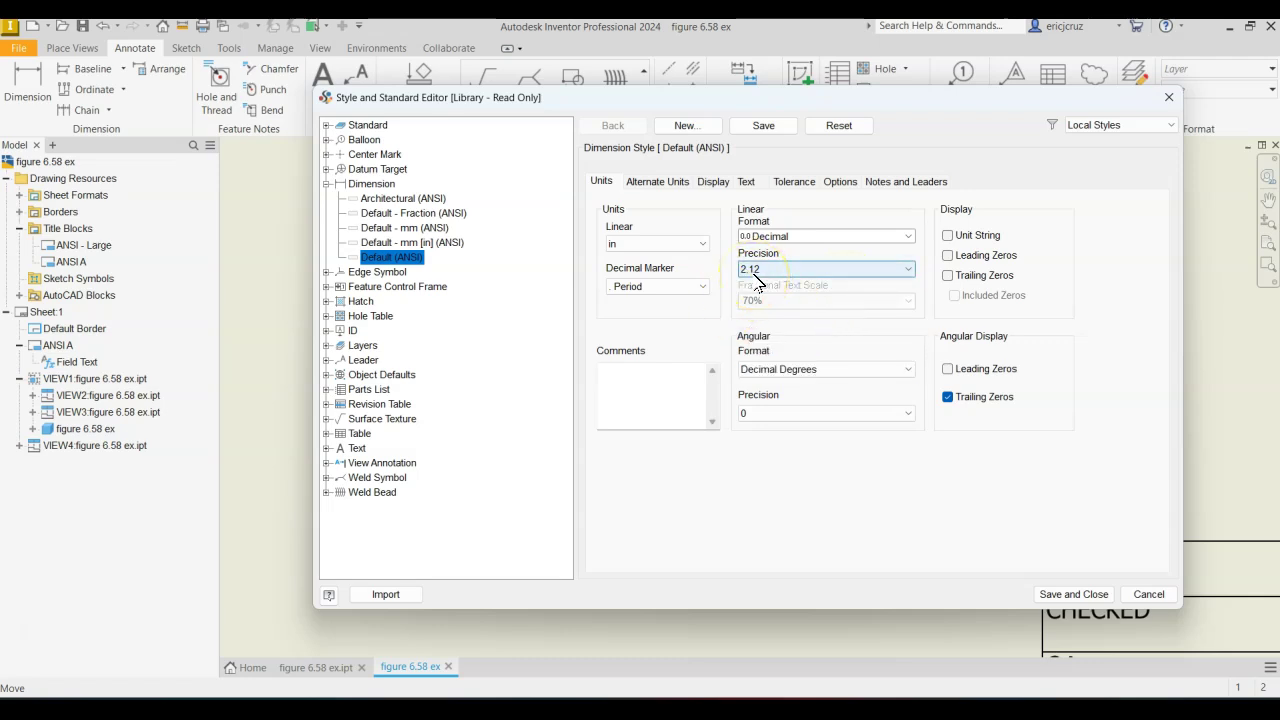
Change the text orientation for vertical linear dimensions in the Default (ANSI) dimension style.
{"action": "left_click", "coordinate": [747, 181]}
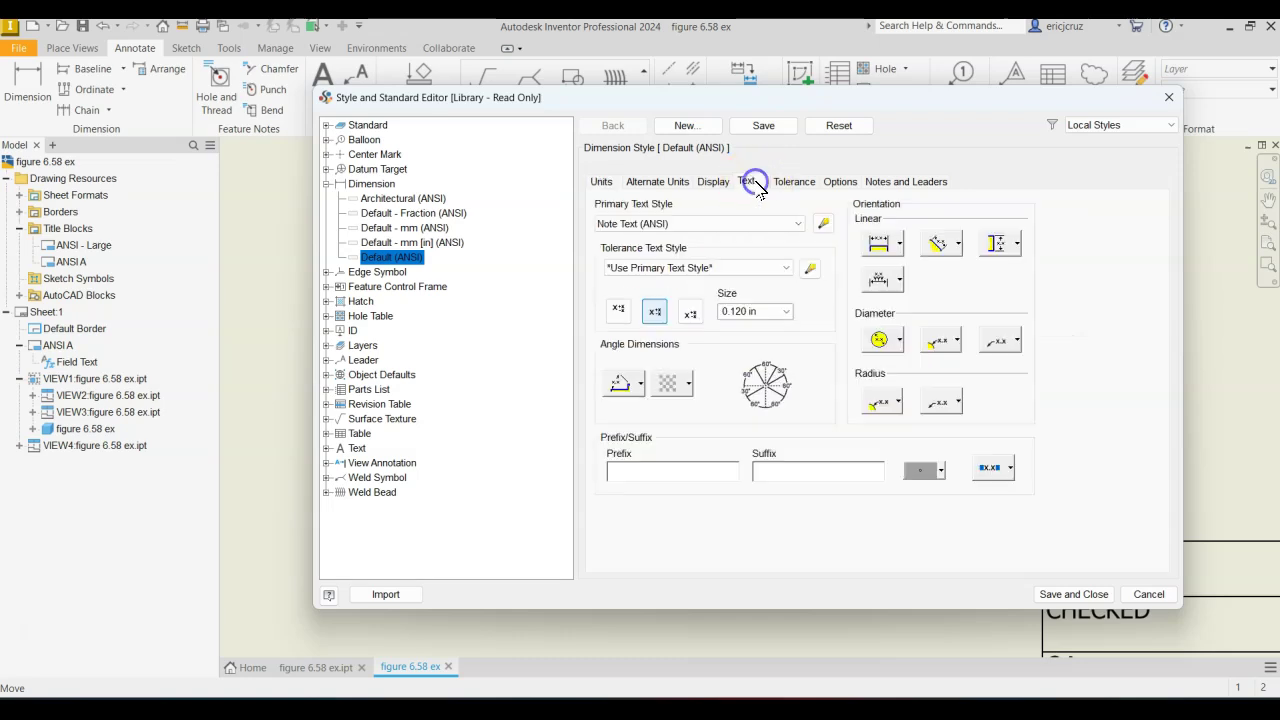
{"action": "left_click", "coordinate": [1003, 243]}
{"action": "left_click", "coordinate": [1000, 268]}
Save the dimension style edits, set the Note Text (ANSI) font to Technic, and save the text style.
{"action": "left_click", "coordinate": [824, 225]}
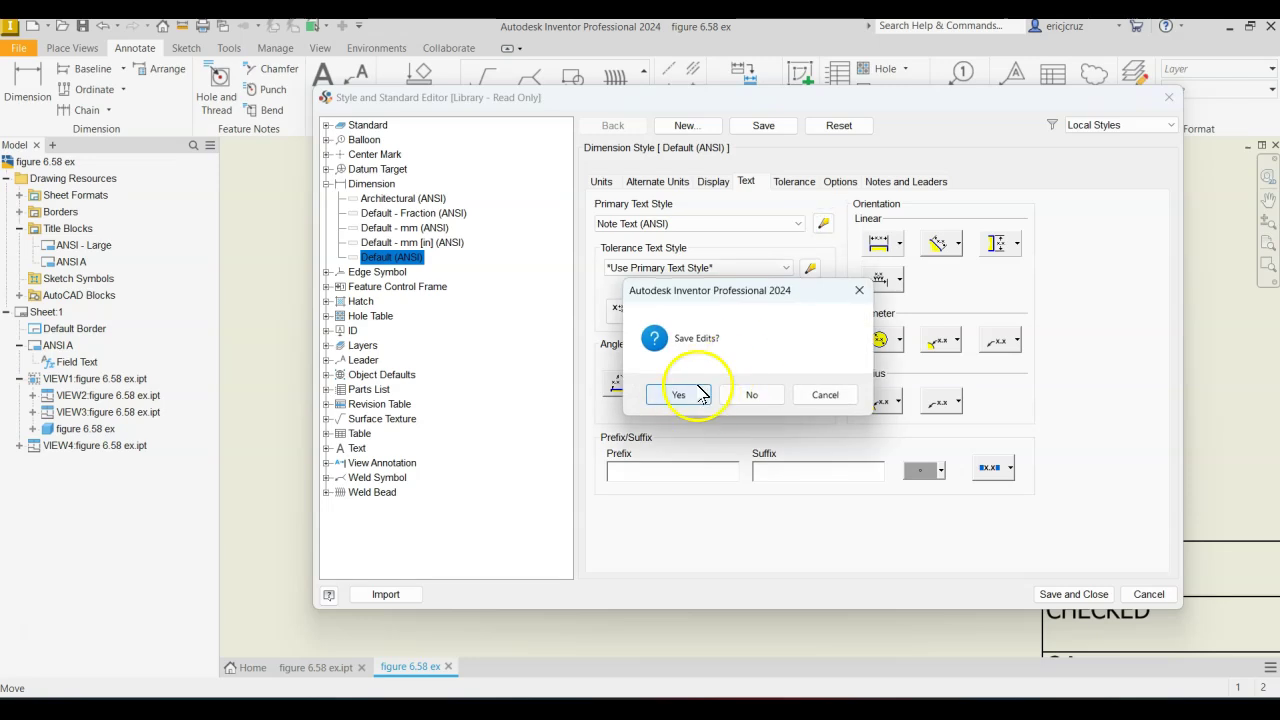
{"action": "left_click", "coordinate": [688, 392]}
{"action": "left_click", "coordinate": [775, 350]}
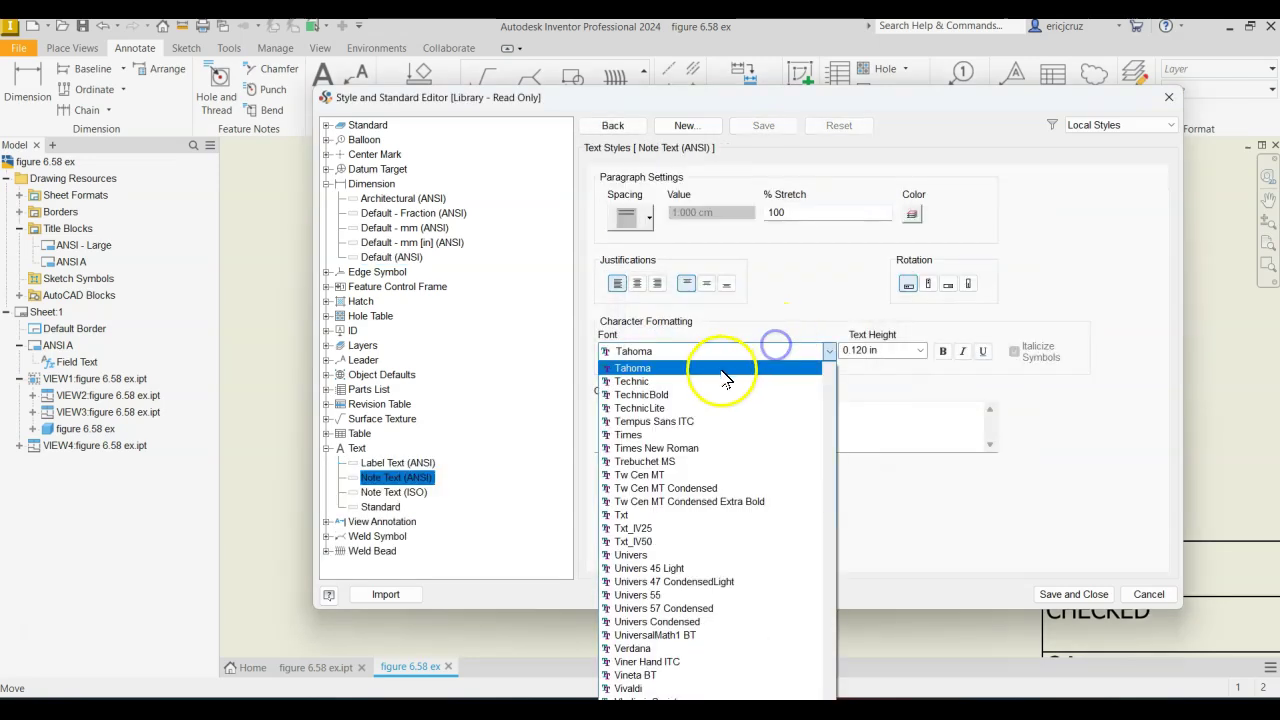
{"action": "left_click", "coordinate": [718, 375]}
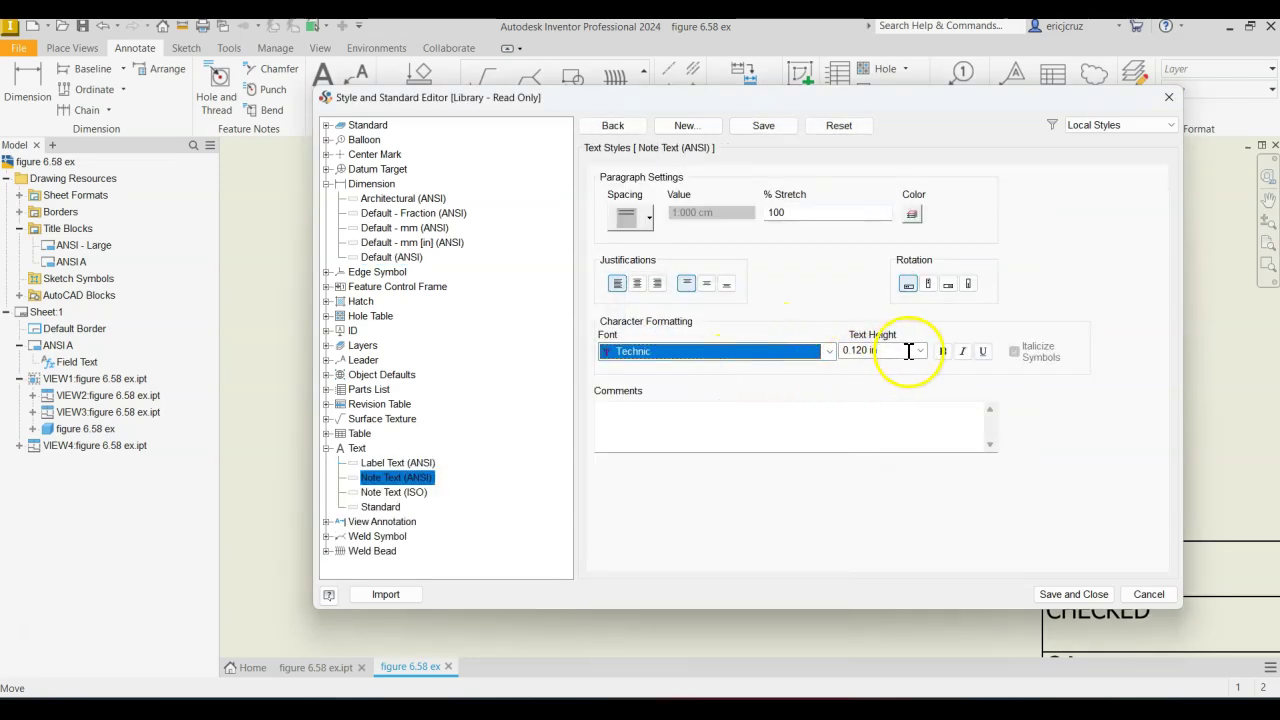
{"action": "left_click", "coordinate": [873, 410]}
{"action": "left_click", "coordinate": [1073, 594]}
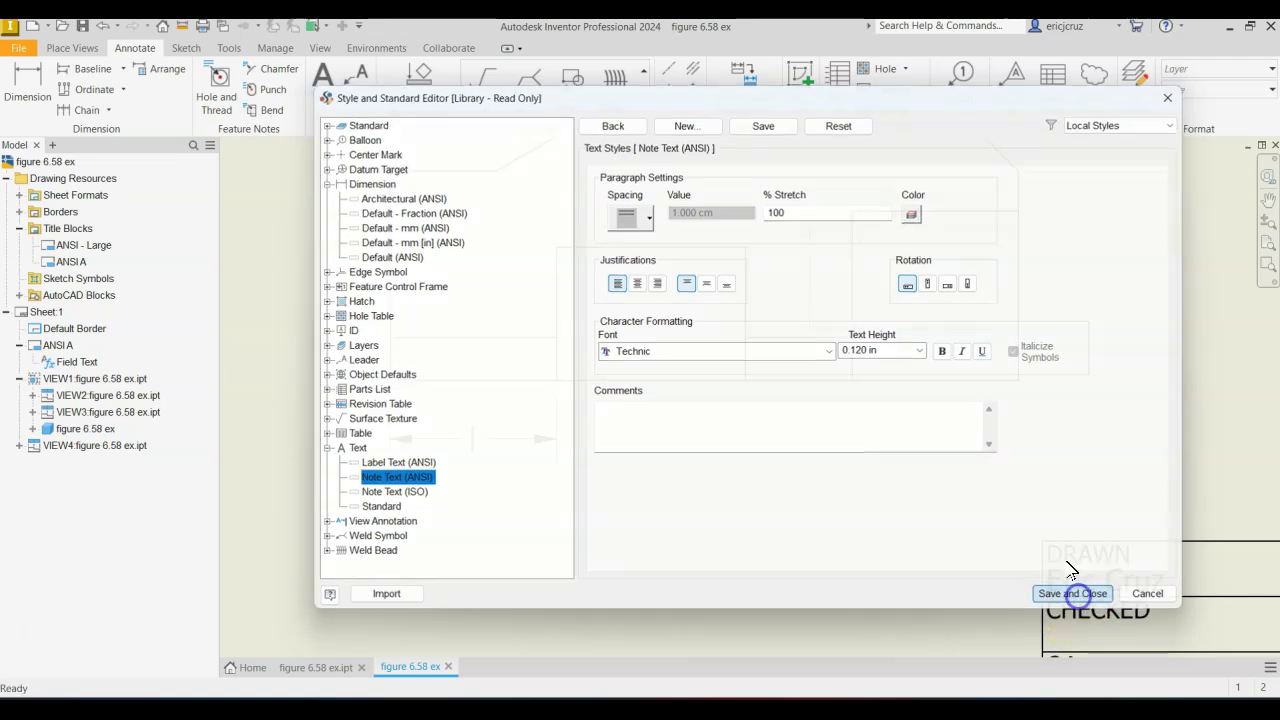
Dimension the widths of the front view's central notch and right-hand corner cutout, in line with the left foot's dimension.
{"action": "middle_click_drag", "start_coordinate": [698, 480], "coordinate": [555, 470]}
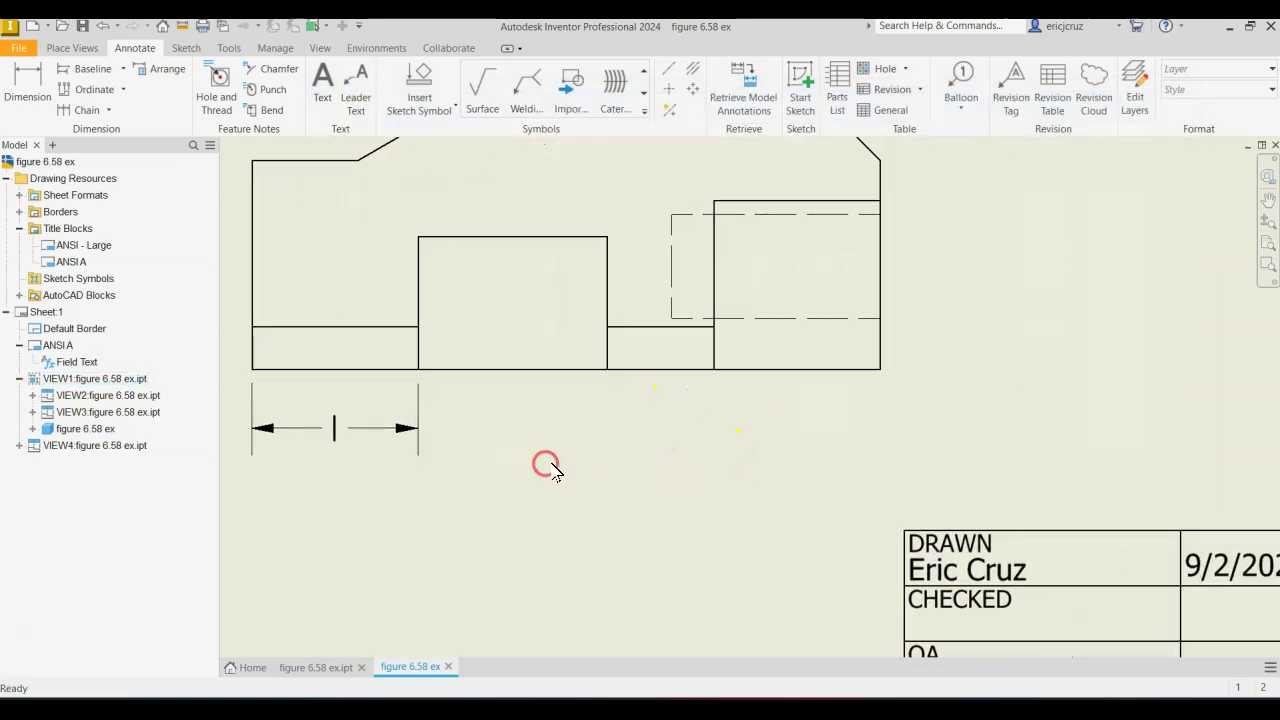
{"action": "left_click", "coordinate": [27, 86]}
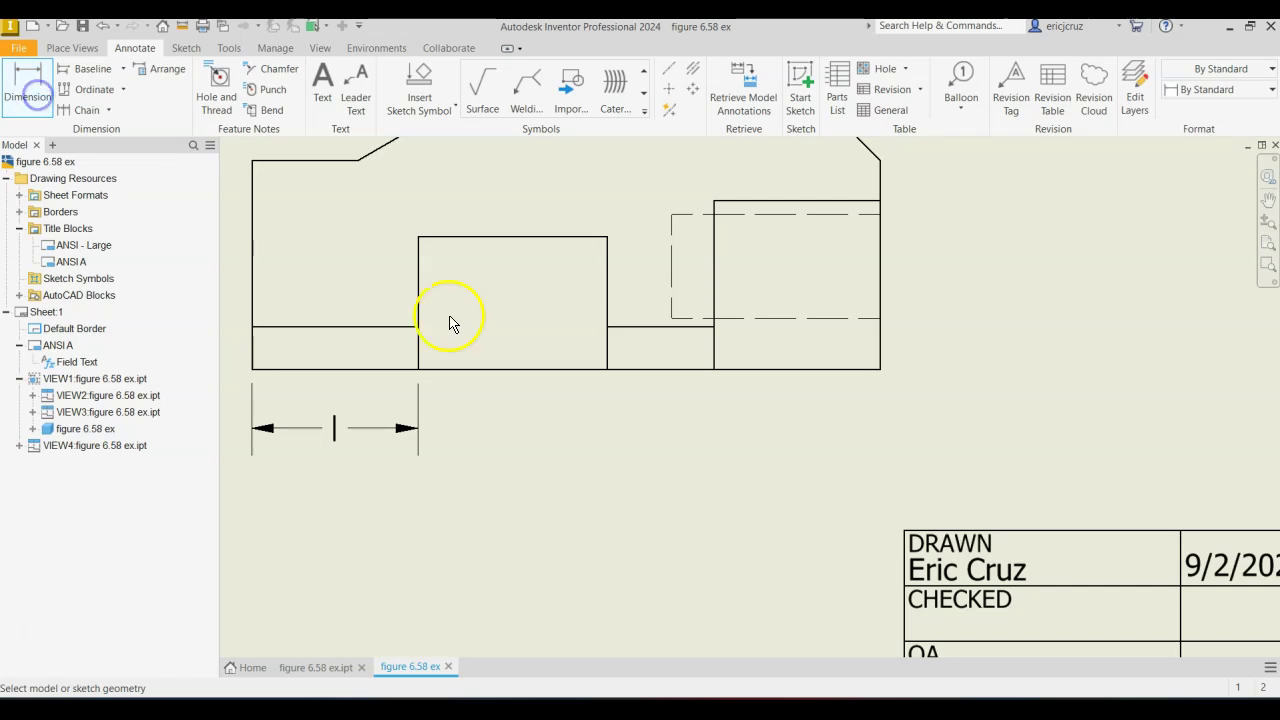
{"action": "left_click", "coordinate": [500, 370]}
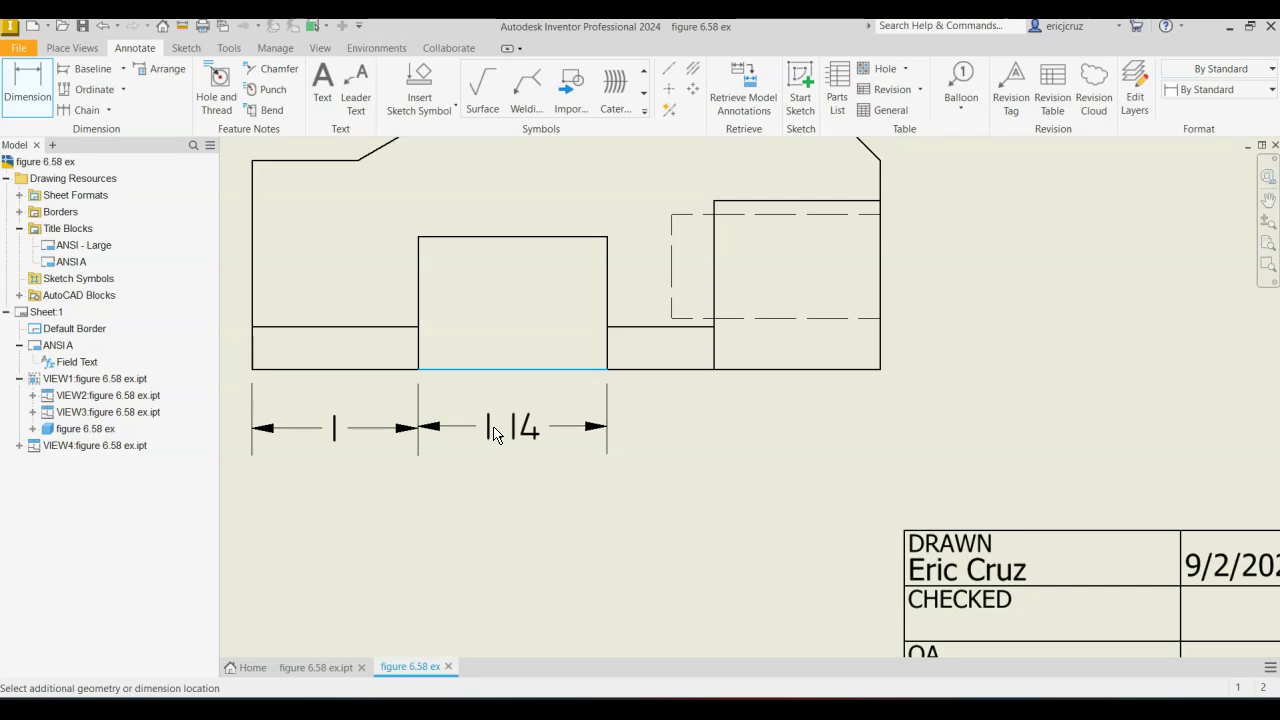
{"action": "left_click", "coordinate": [493, 437]}
{"action": "left_click", "coordinate": [860, 480]}
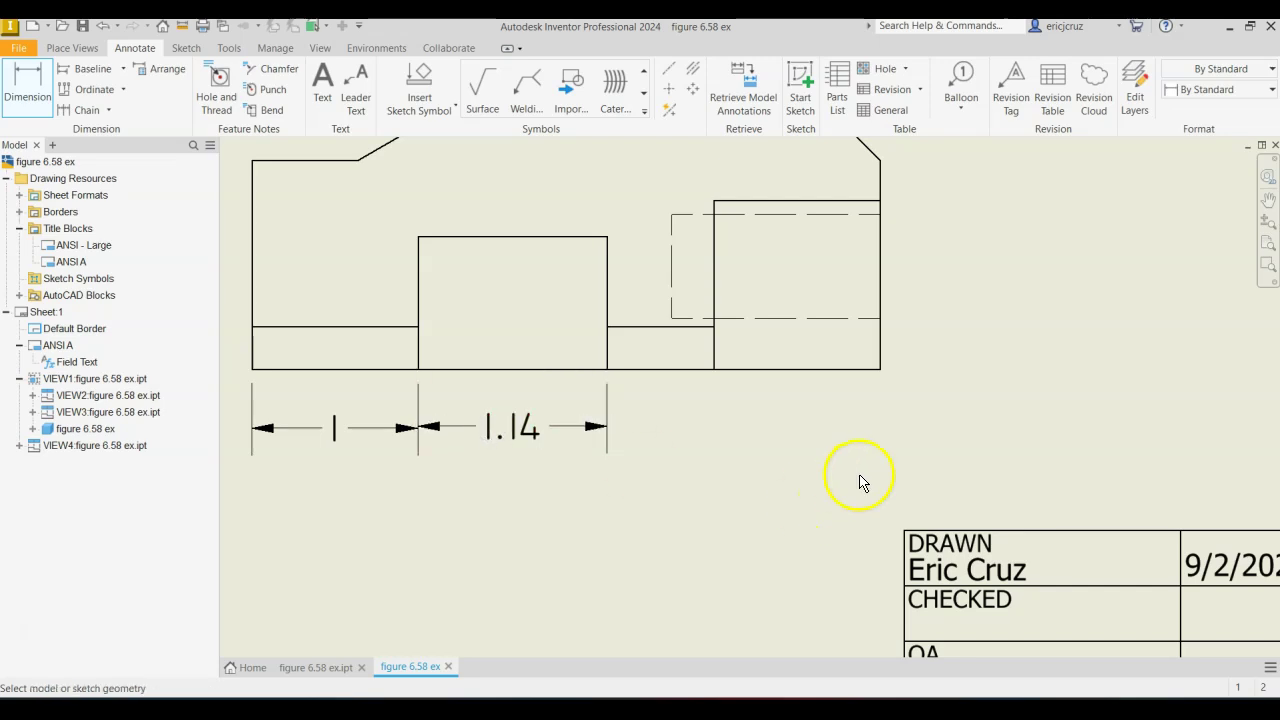
{"action": "left_click", "coordinate": [818, 372]}
{"action": "left_click", "coordinate": [826, 428]}
{"action": "left_click", "coordinate": [793, 505]}
Dimension the front view's overall width, placing it below the row of shorter dimensions.
{"action": "scroll", "coordinate": [792, 504], "scroll_direction": "down", "scroll_amount": 4}
{"action": "scroll", "coordinate": [766, 414], "scroll_direction": "up", "scroll_amount": 2}
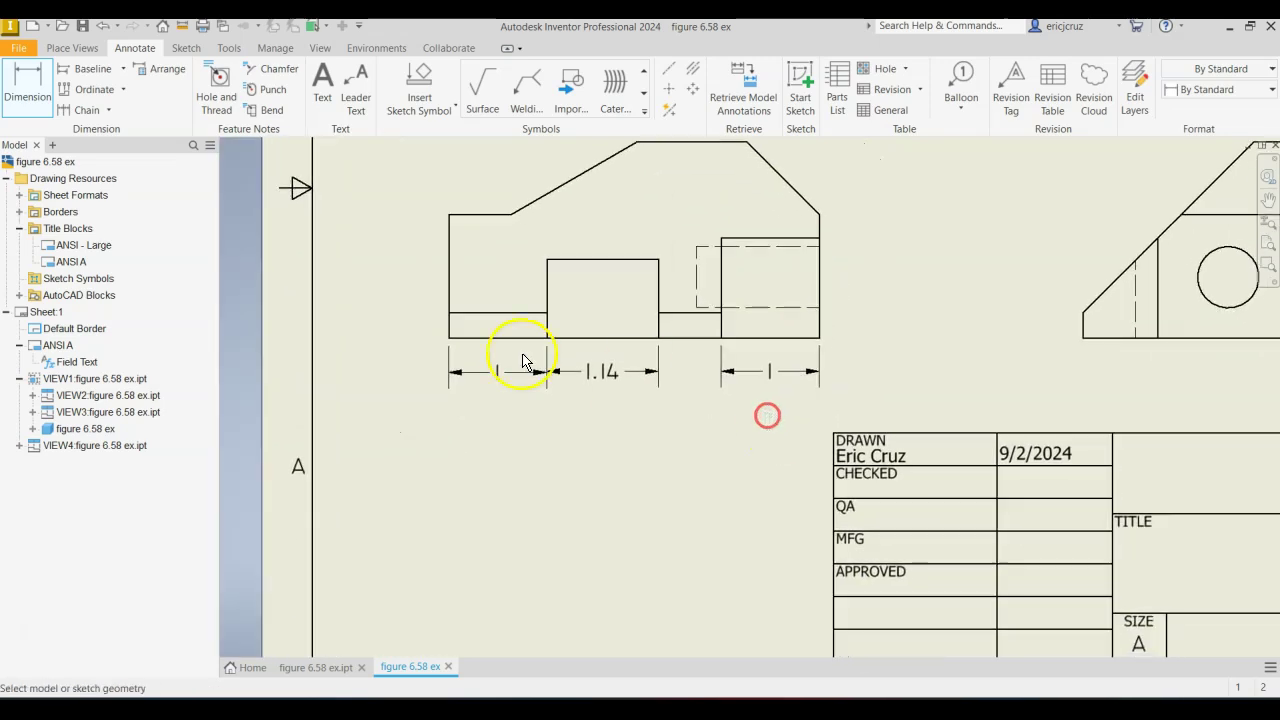
{"action": "left_click", "coordinate": [449, 338]}
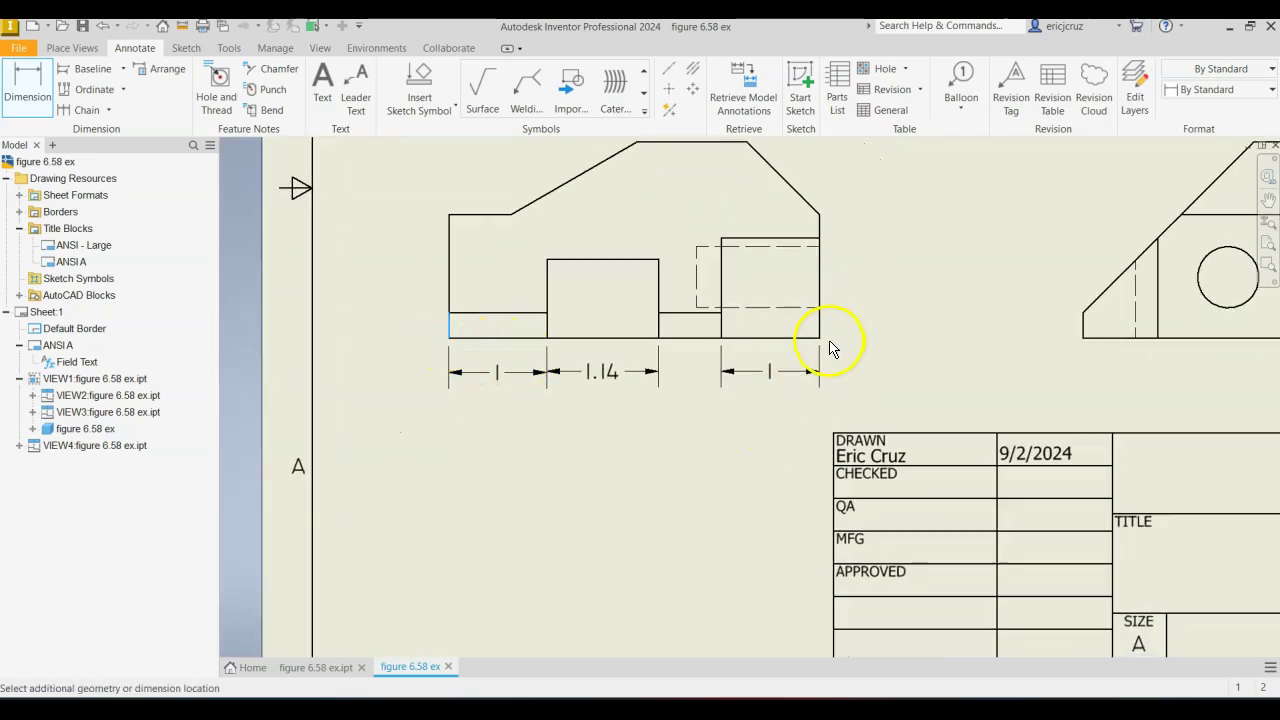
{"action": "left_click", "coordinate": [820, 338]}
{"action": "left_click", "coordinate": [803, 420]}
{"action": "mouse_move", "coordinate": [955, 349]}
{"action": "middle_mouse_down"}
{"action": "mouse_move", "coordinate": [846, 372]}
{"action": "mouse_move", "coordinate": [832, 404]}
{"action": "middle_mouse_up"}
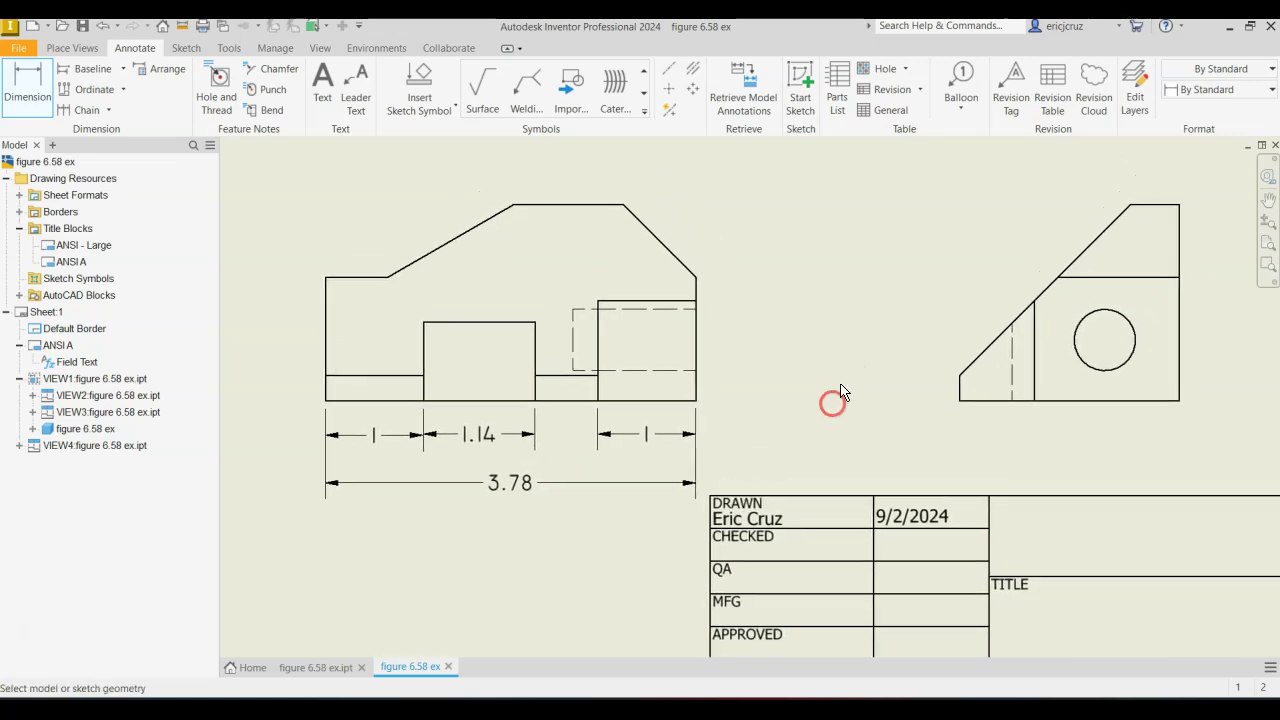
Dimension the front view's overall height, placing it to the right of the view.
{"action": "left_click", "coordinate": [623, 205]}
{"action": "left_click", "coordinate": [694, 396]}
{"action": "left_click", "coordinate": [776, 365]}
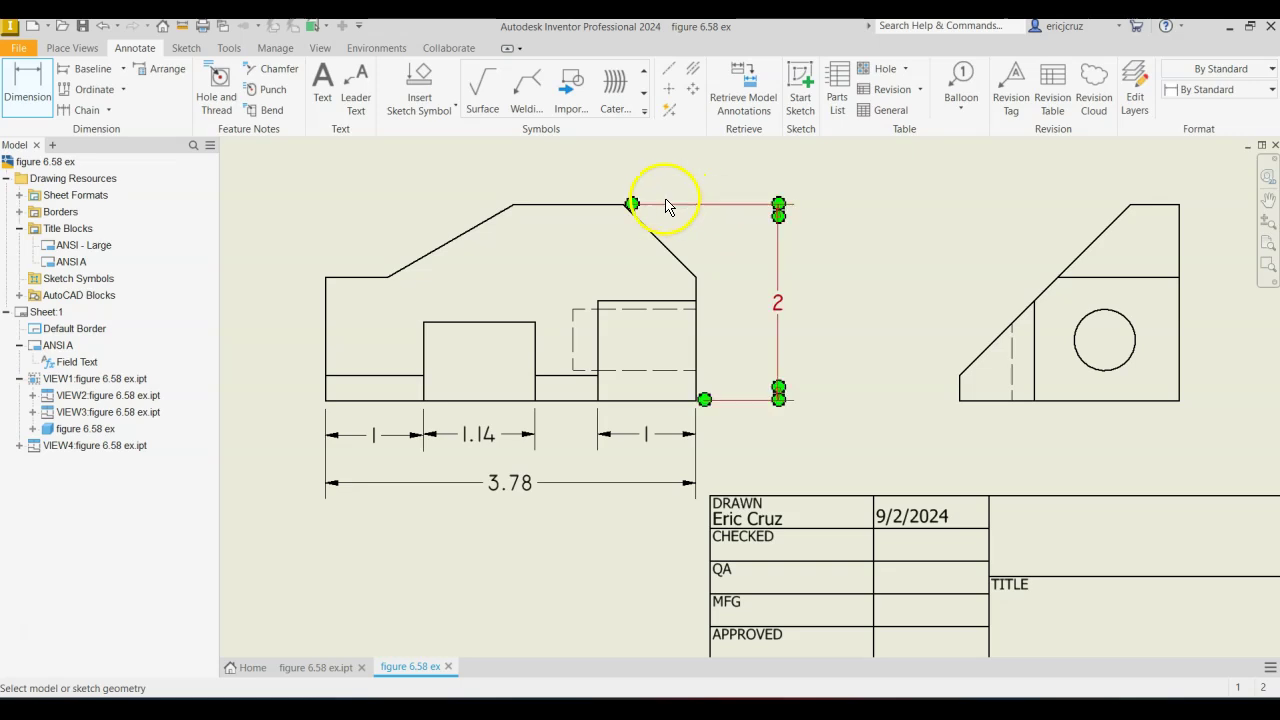
Dimension the front view's right sloped edge with its angle from the top edge and its horizontal width above the view.
{"action": "left_click", "coordinate": [605, 205]}
{"action": "left_click", "coordinate": [665, 252]}
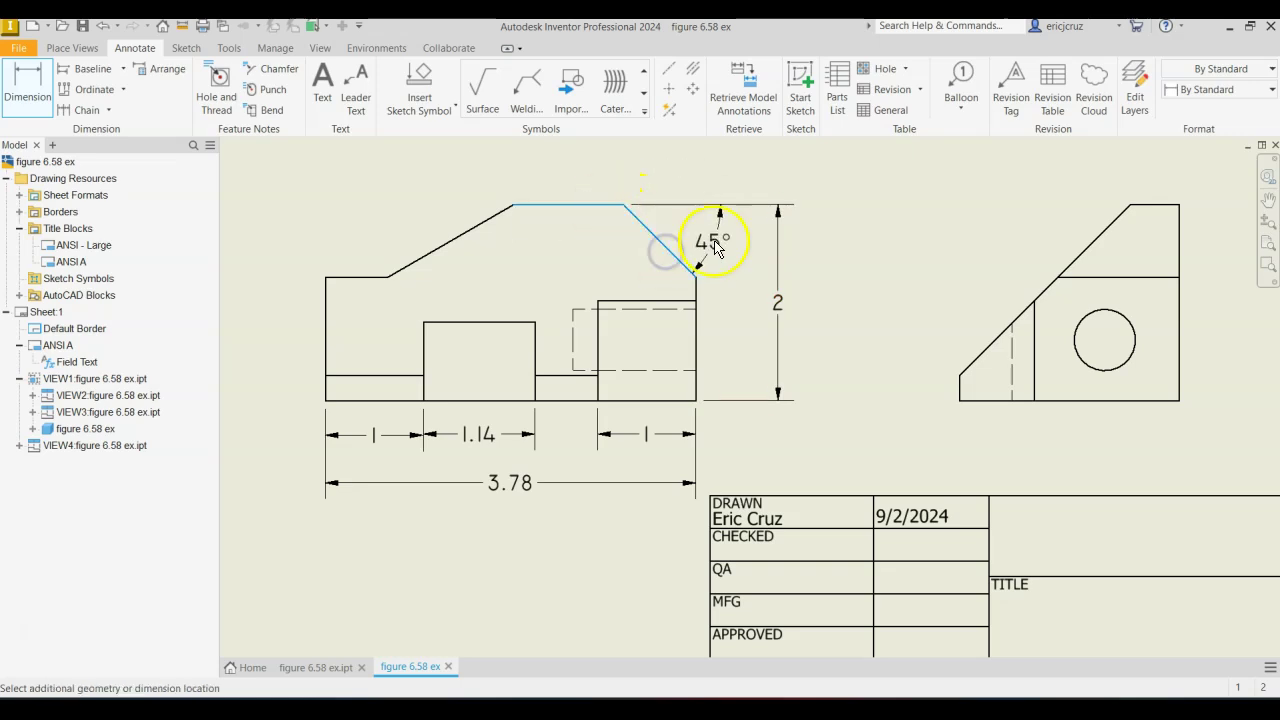
{"action": "left_click", "coordinate": [707, 247]}
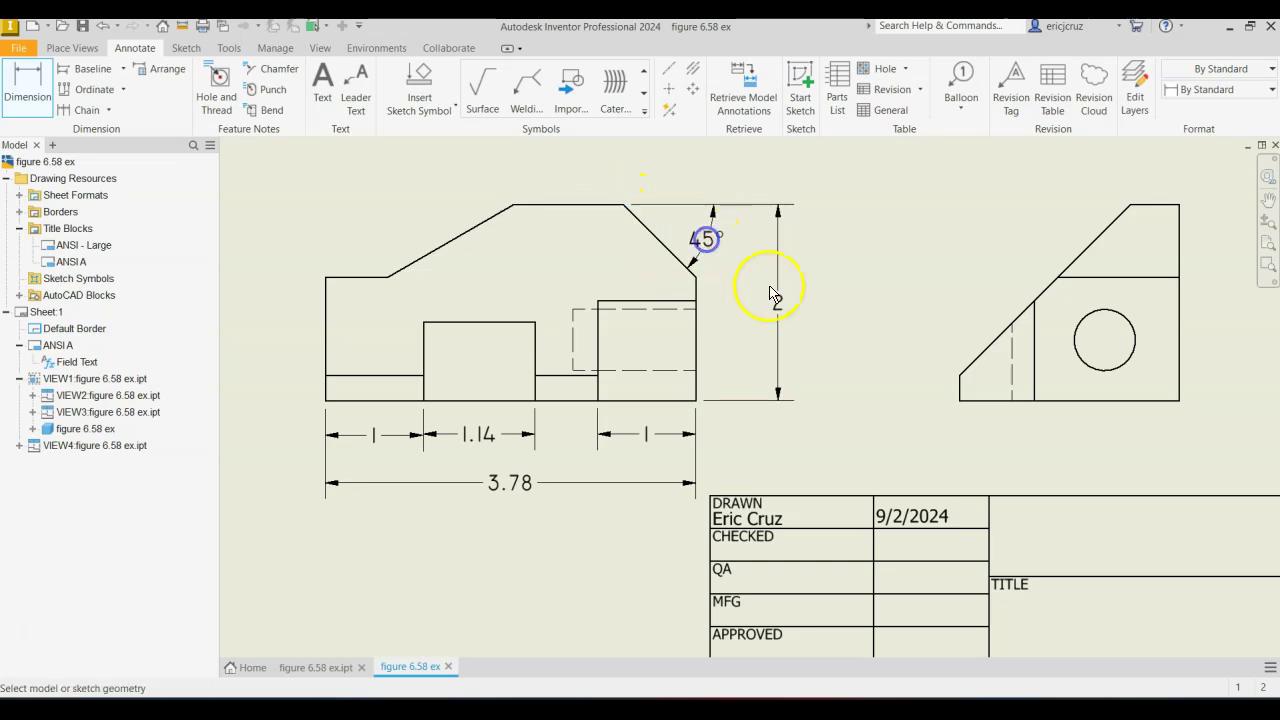
{"action": "left_click", "coordinate": [697, 277]}
{"action": "left_click", "coordinate": [625, 205]}
{"action": "left_click", "coordinate": [677, 162]}
Dimension the left sloped edge's angle from the top edge and the vertical drop to the left shoulder in the front view.
{"action": "middle_click_drag", "start_coordinate": [650, 181], "coordinate": [663, 251]}
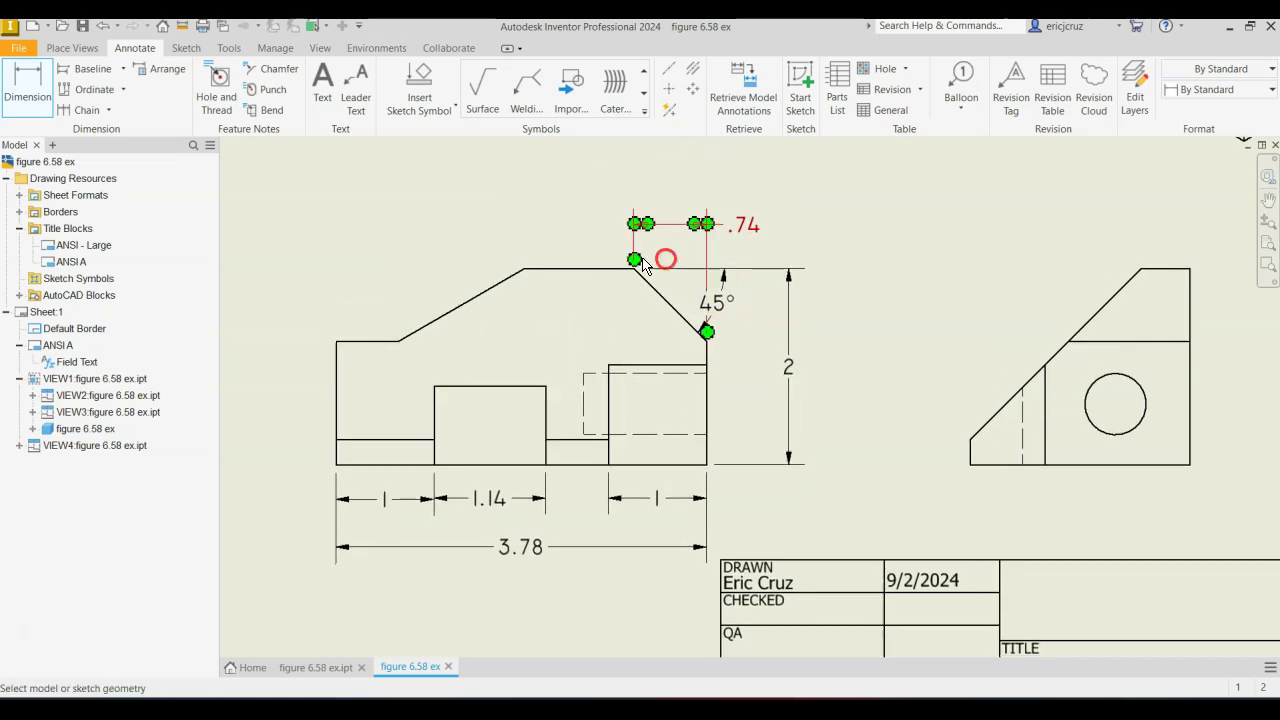
{"action": "left_click", "coordinate": [542, 265]}
{"action": "left_click", "coordinate": [476, 296]}
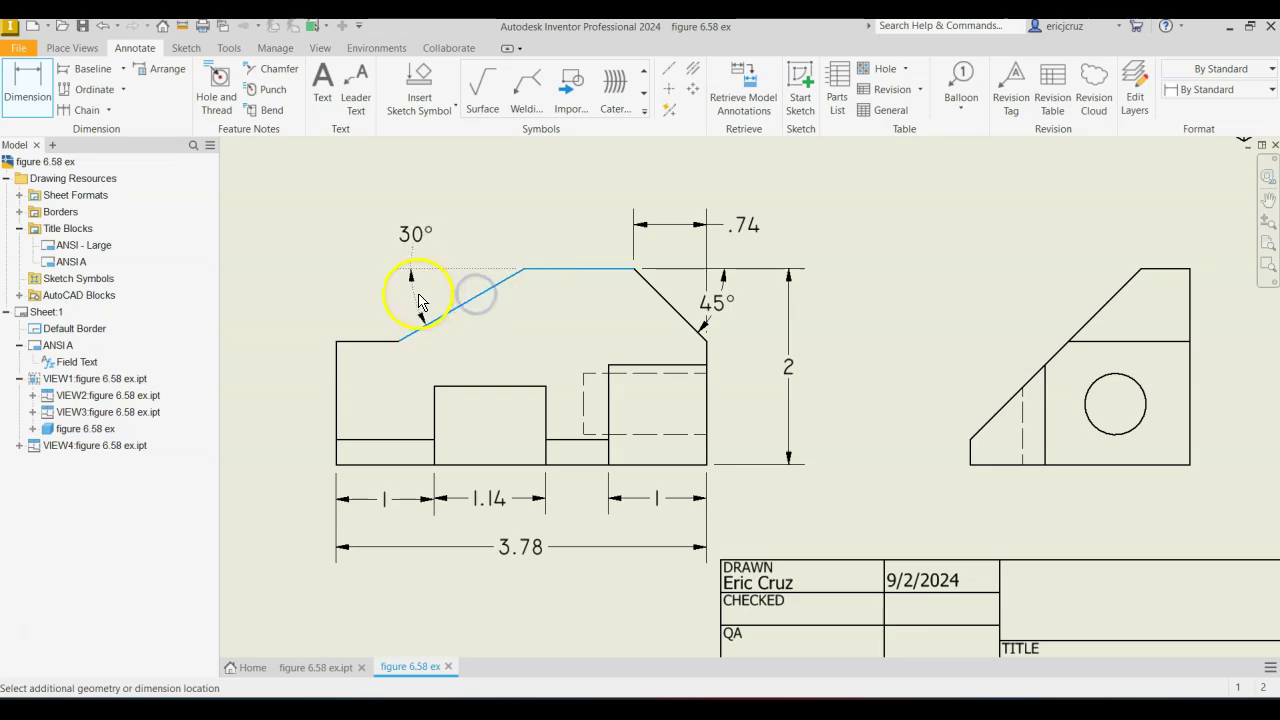
{"action": "left_click", "coordinate": [419, 300]}
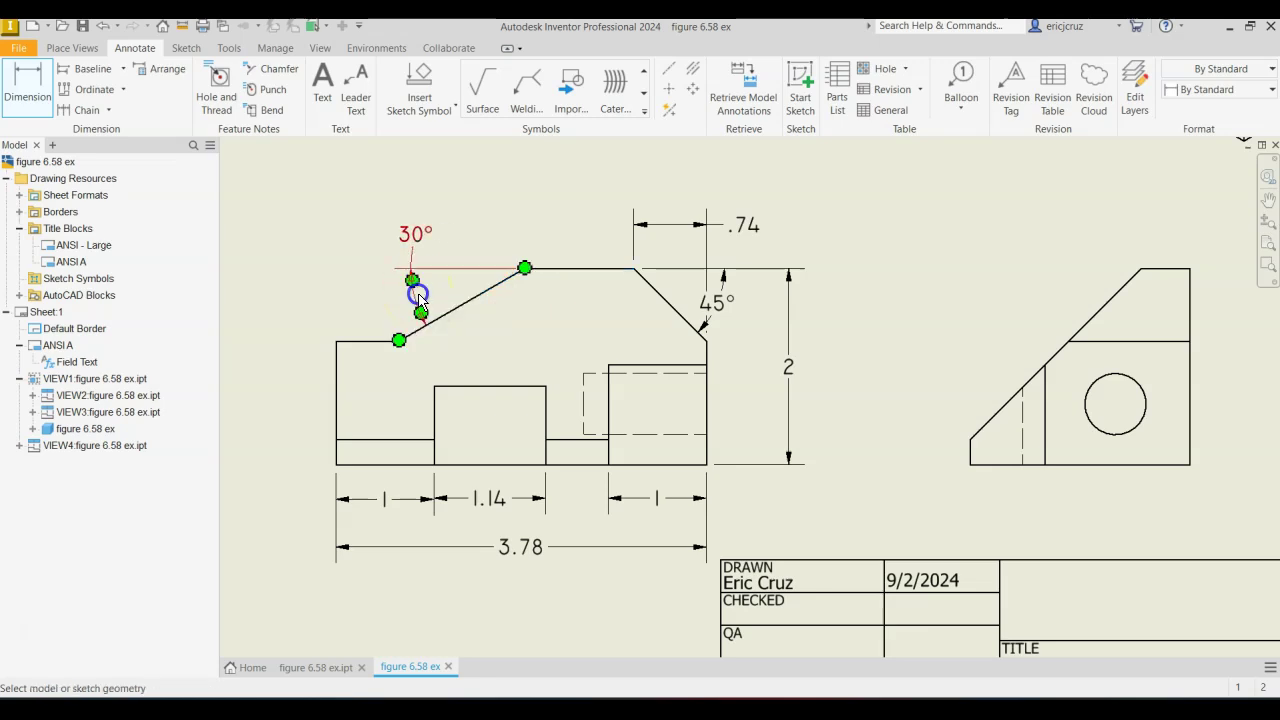
{"action": "left_click", "coordinate": [337, 342]}
{"action": "left_click", "coordinate": [523, 268]}
{"action": "left_click", "coordinate": [280, 292]}
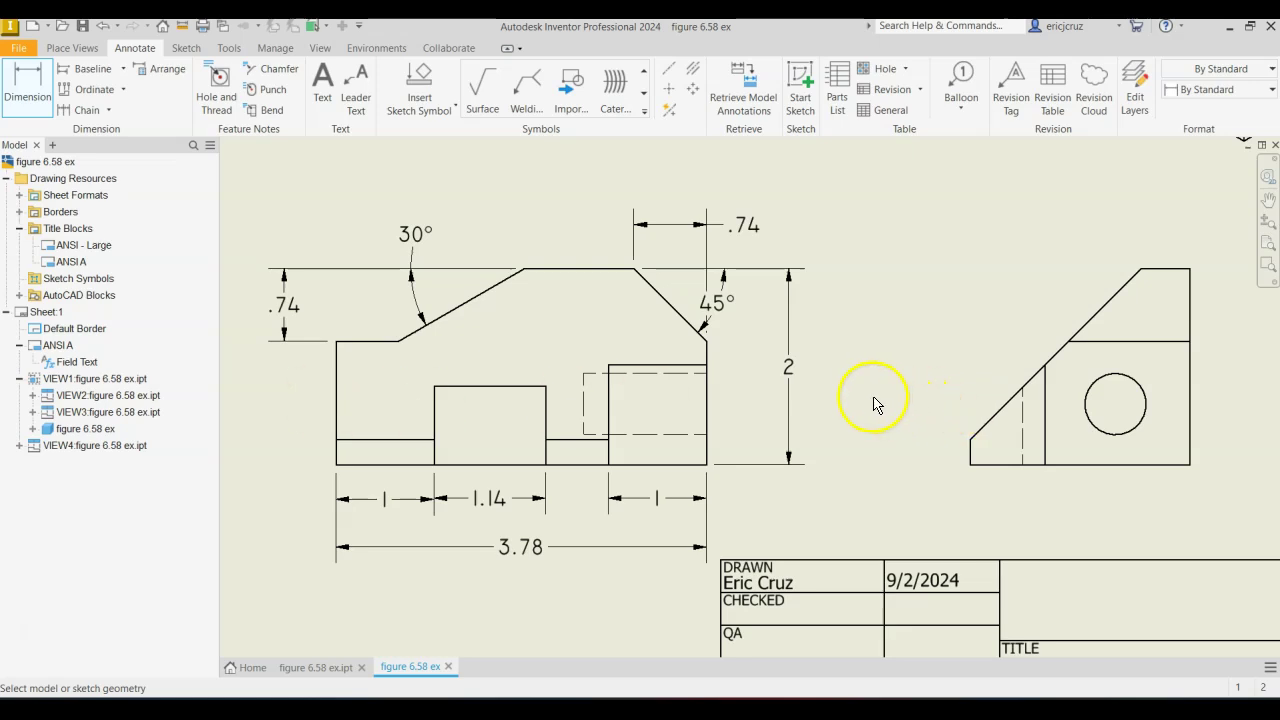
Add a bisector centerline between the hole's hidden lines in the front view and a center mark on the side view's hole.
{"action": "left_click", "coordinate": [694, 68]}
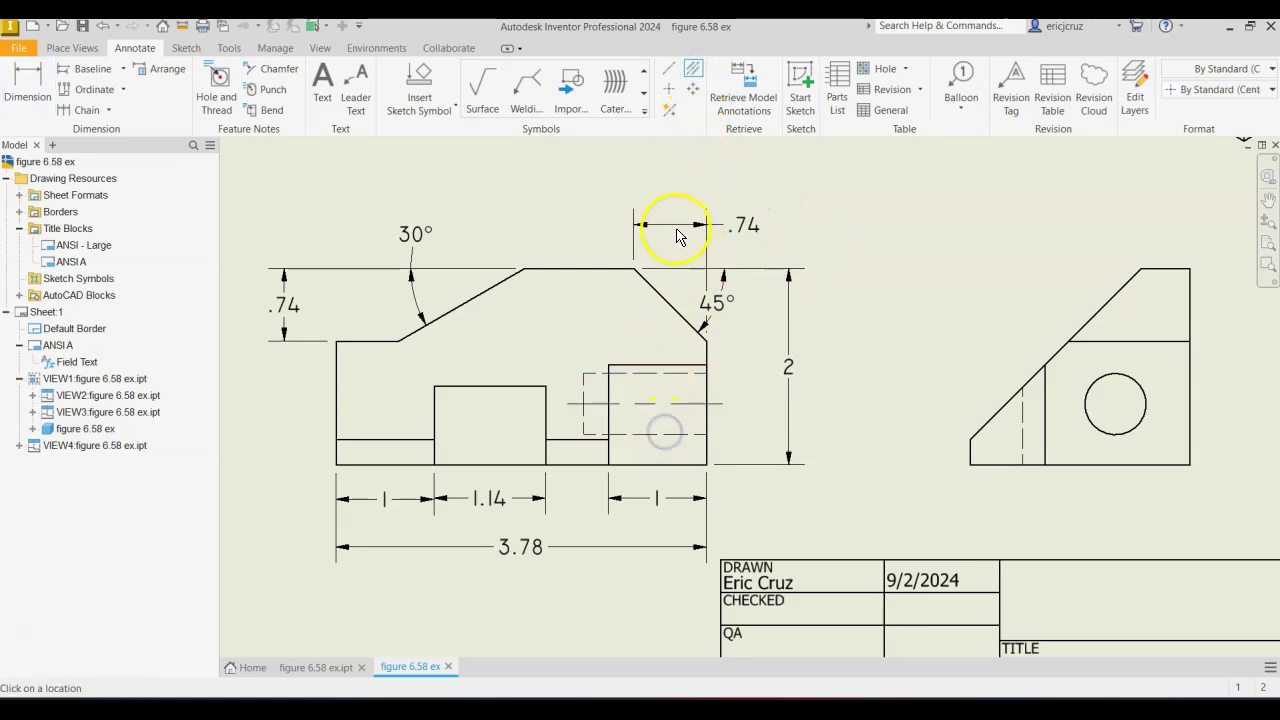
{"action": "left_click", "coordinate": [669, 88]}
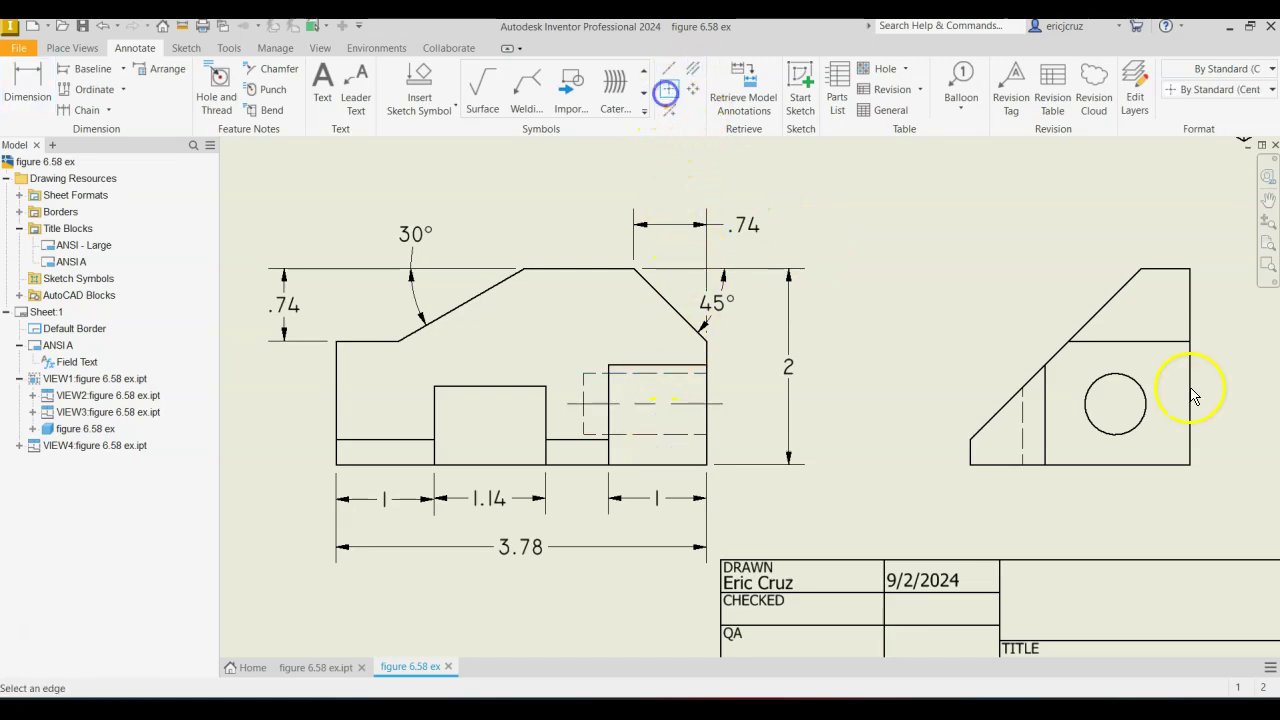
{"action": "left_click", "coordinate": [1143, 425]}
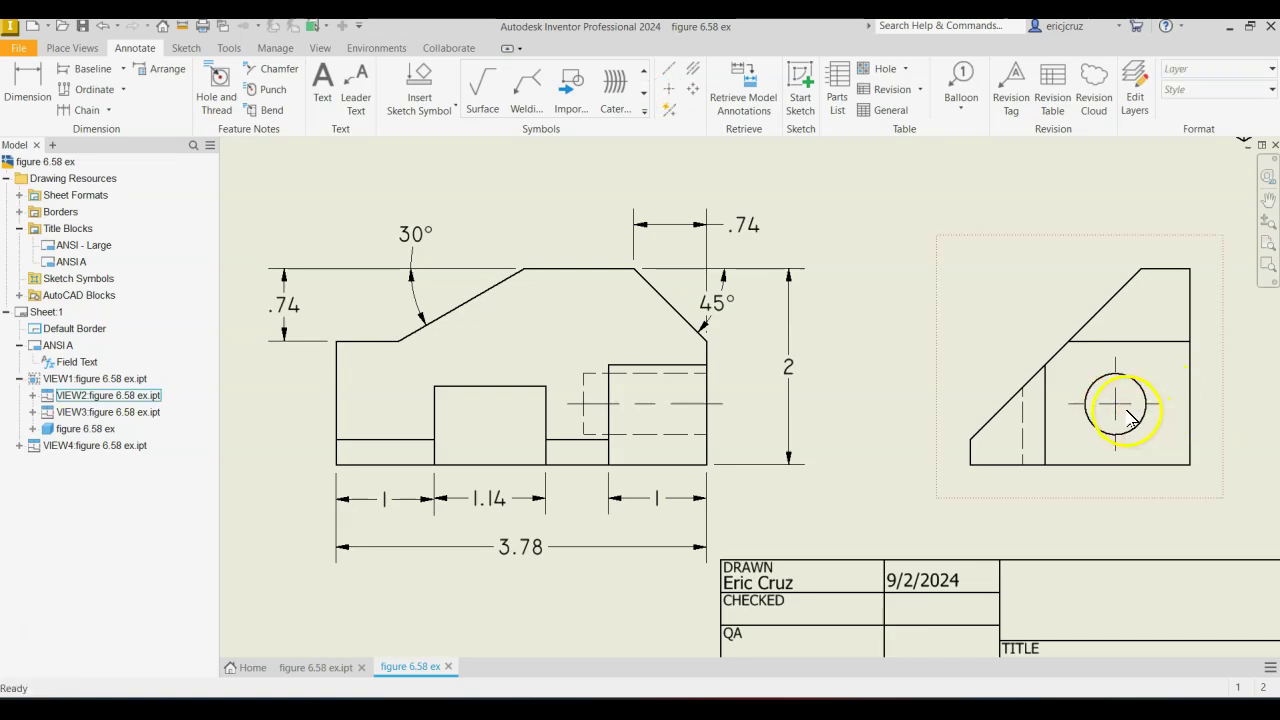